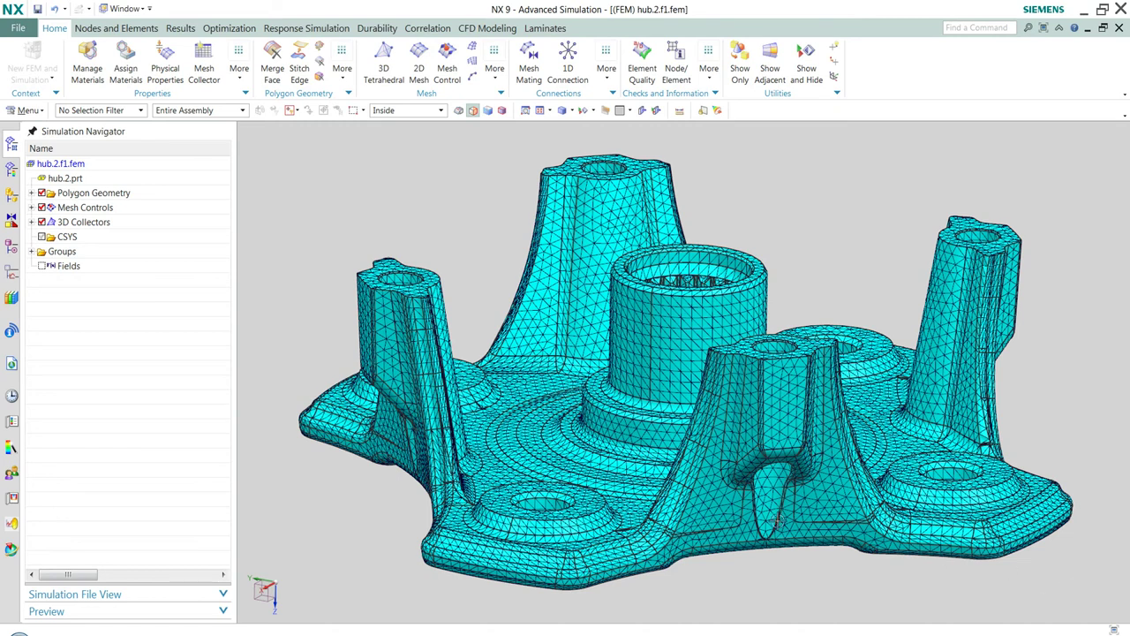
Step: Make hub.2.prt the work part and raise the symmetric boss top faces 2.5 mm with Move Face
{"action": "right_click", "coordinate": [85, 181]}
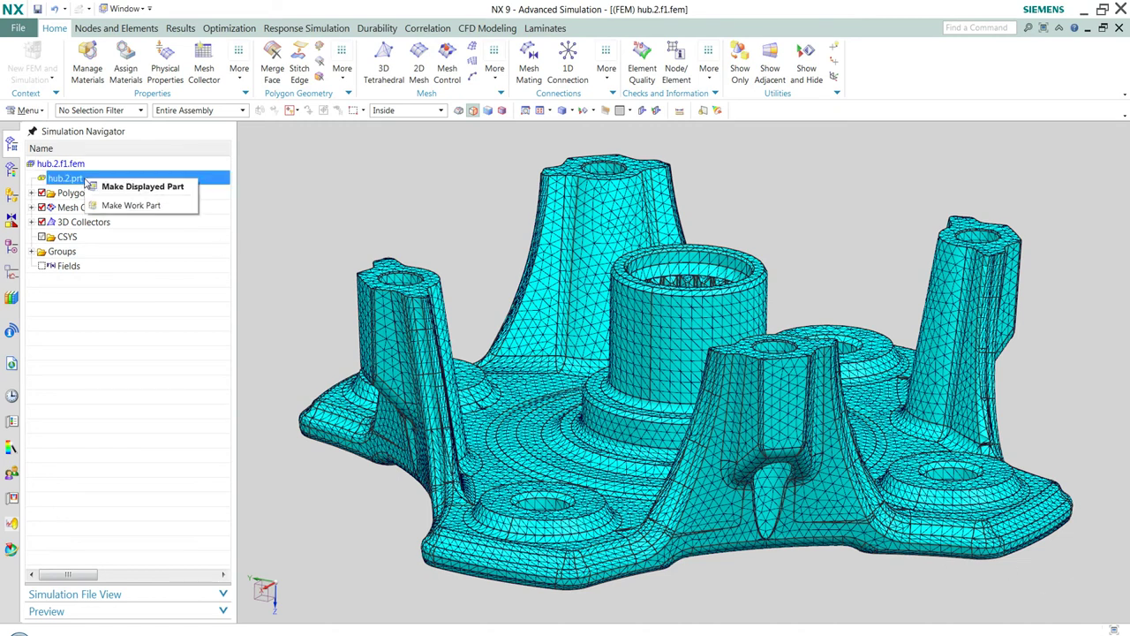
{"action": "left_click", "coordinate": [124, 205]}
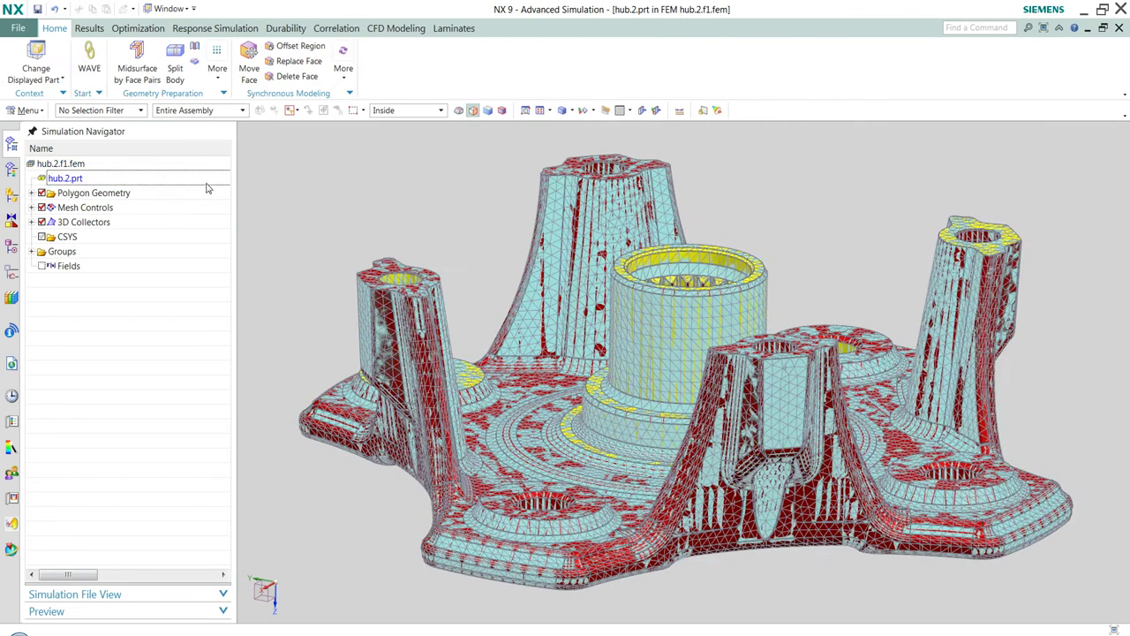
{"action": "left_click", "coordinate": [249, 68]}
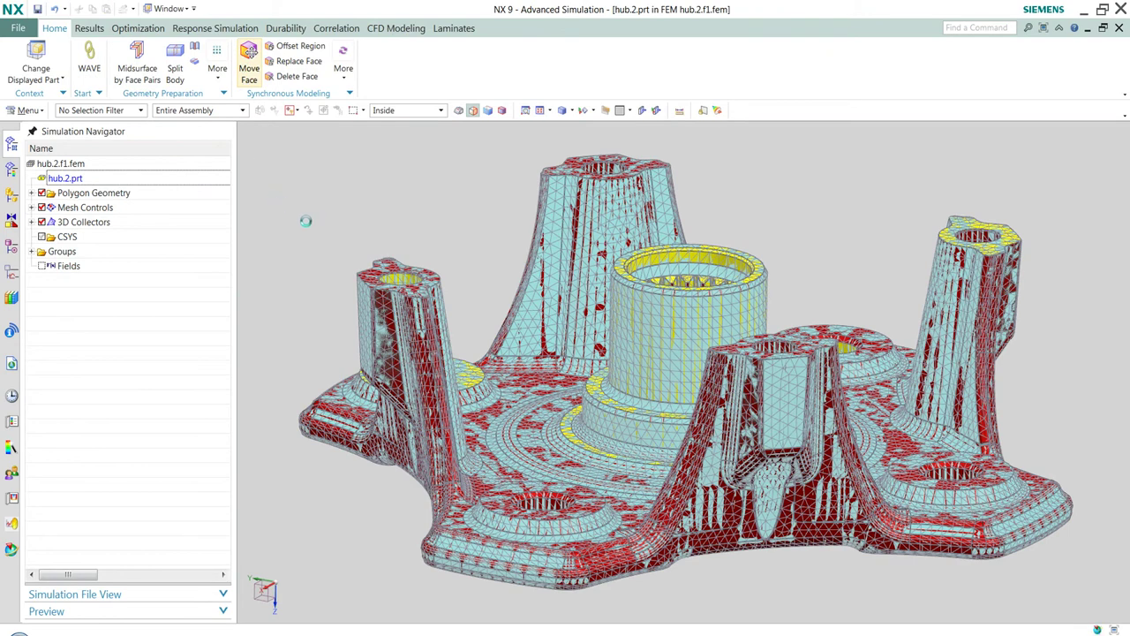
{"action": "scroll", "coordinate": [373, 262], "scroll_direction": "up", "scroll_amount": 6}
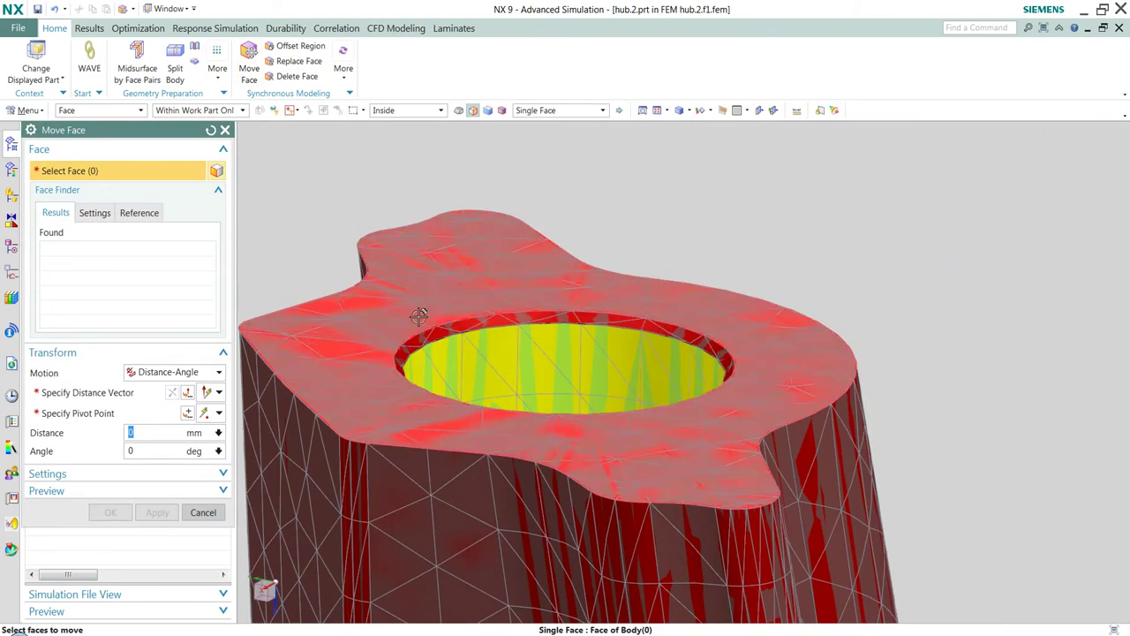
{"action": "left_click", "coordinate": [428, 316]}
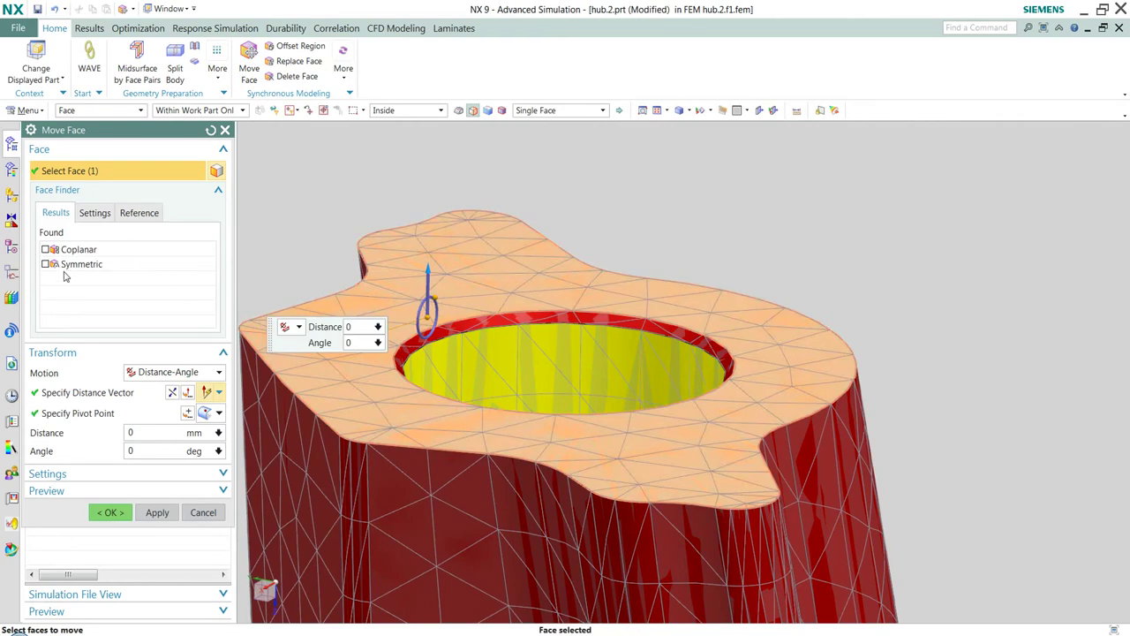
{"action": "left_click", "coordinate": [45, 265]}
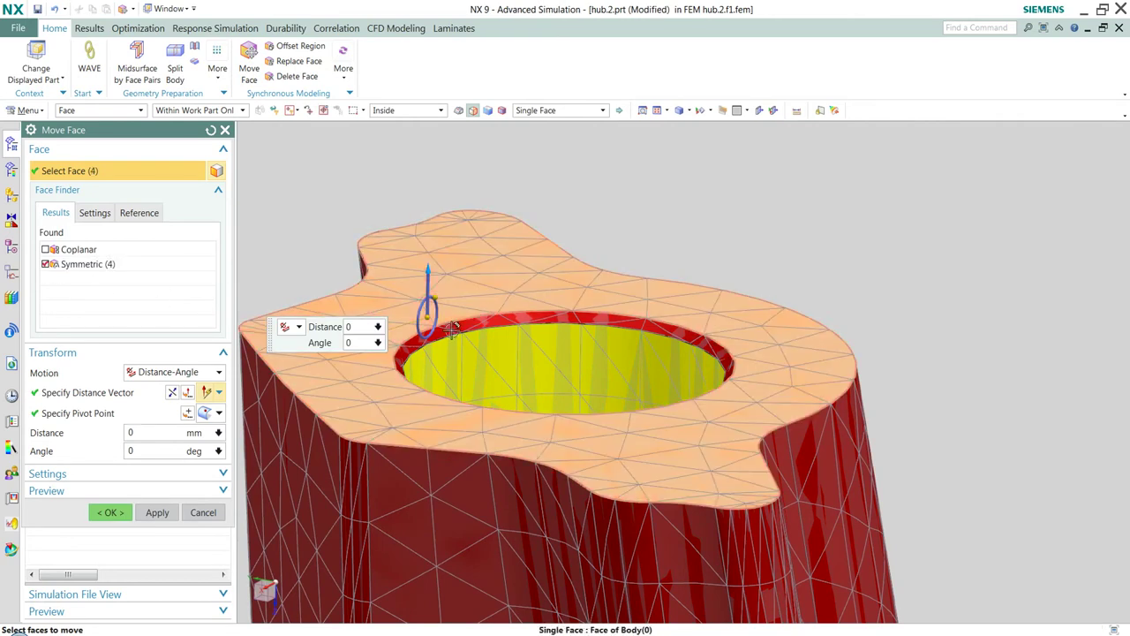
{"action": "left_click", "coordinate": [45, 264]}
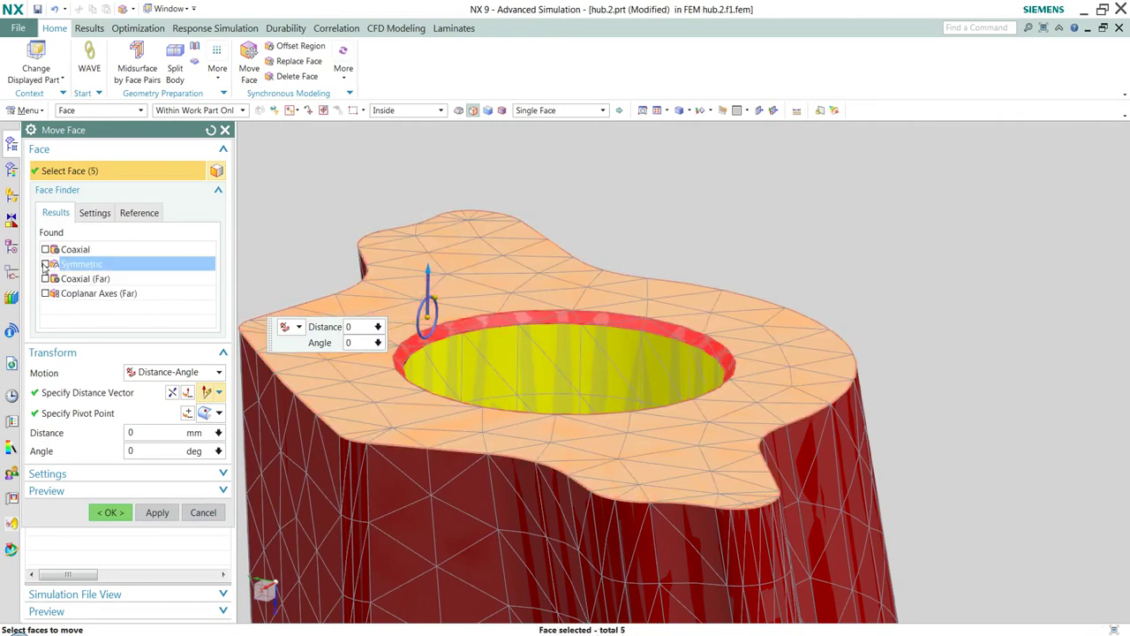
{"action": "key", "text": "ctrl+f"}
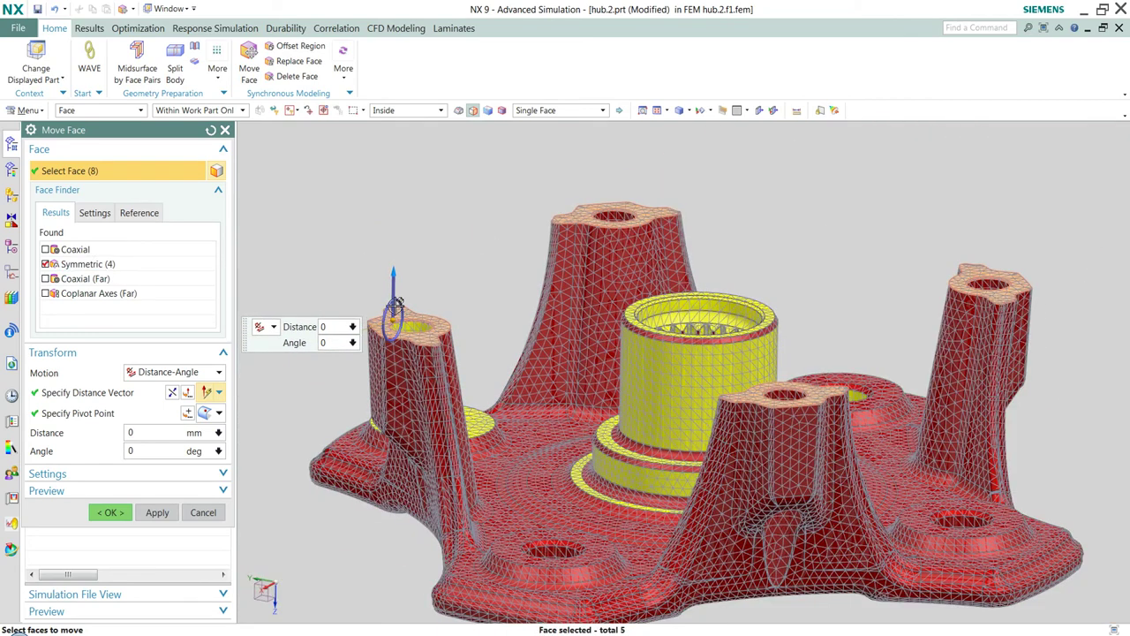
{"action": "double_click", "coordinate": [324, 327]}
{"action": "type", "text": "2.5"}
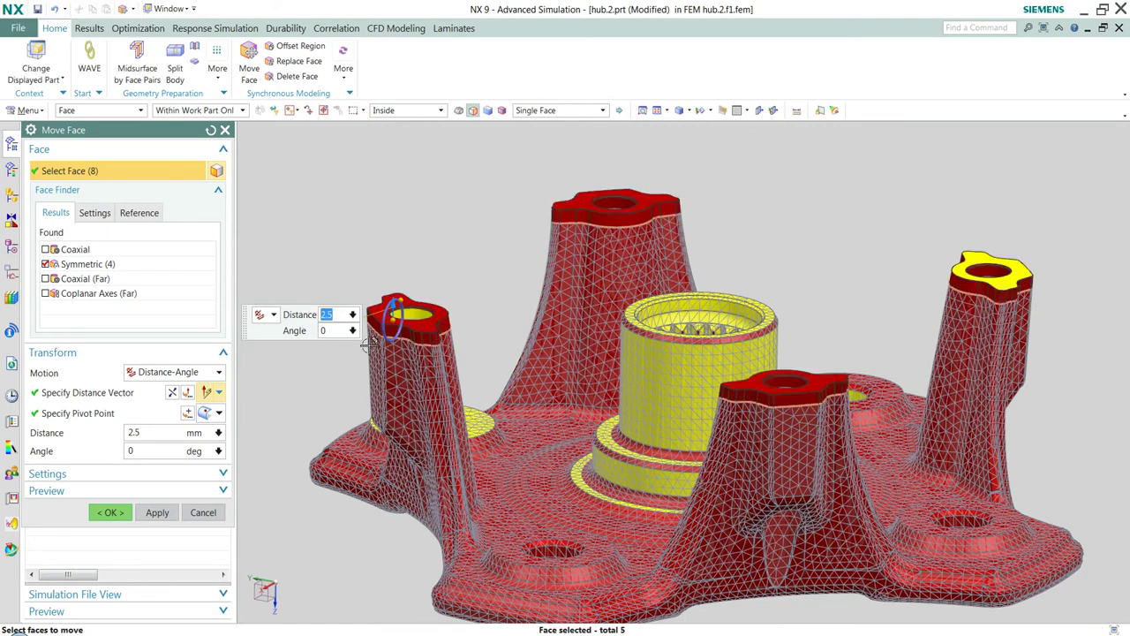
{"action": "left_click", "coordinate": [157, 514]}
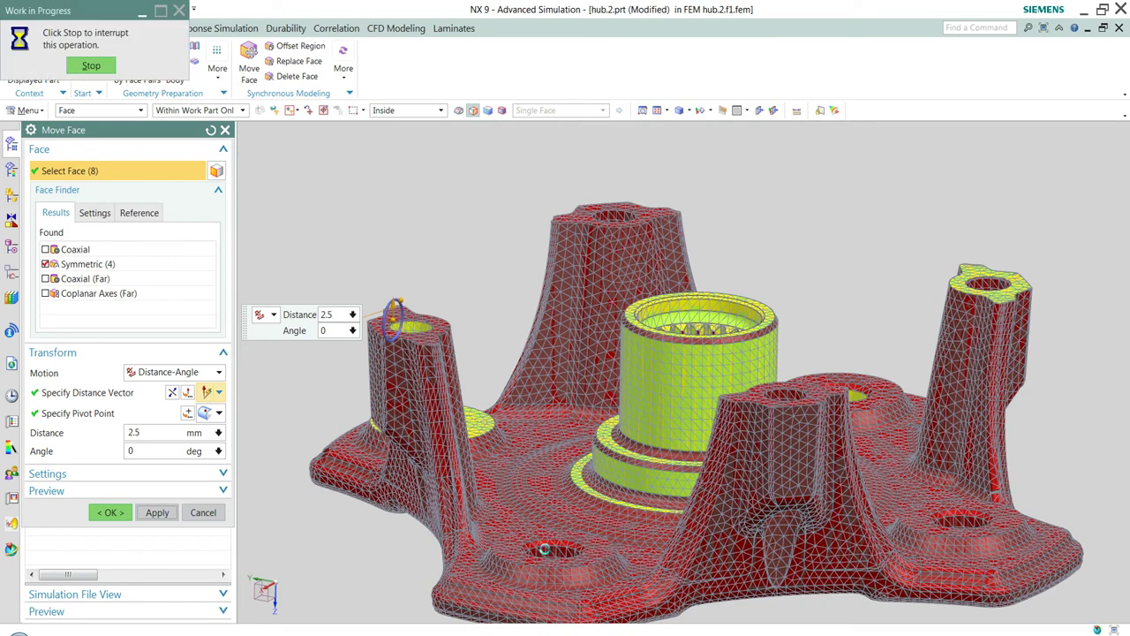
Step: Select a hole boss and its symmetric counterparts using the Boss or Pocket Faces rule
{"action": "scroll", "coordinate": [547, 549], "scroll_direction": "up", "scroll_amount": 5}
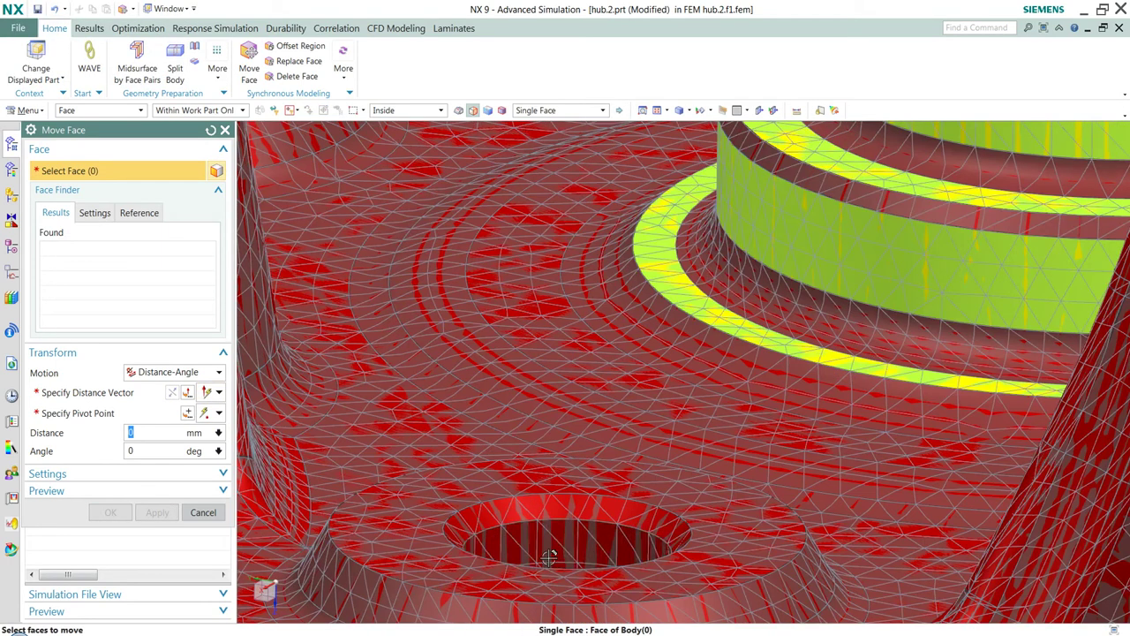
{"action": "left_click", "coordinate": [551, 536]}
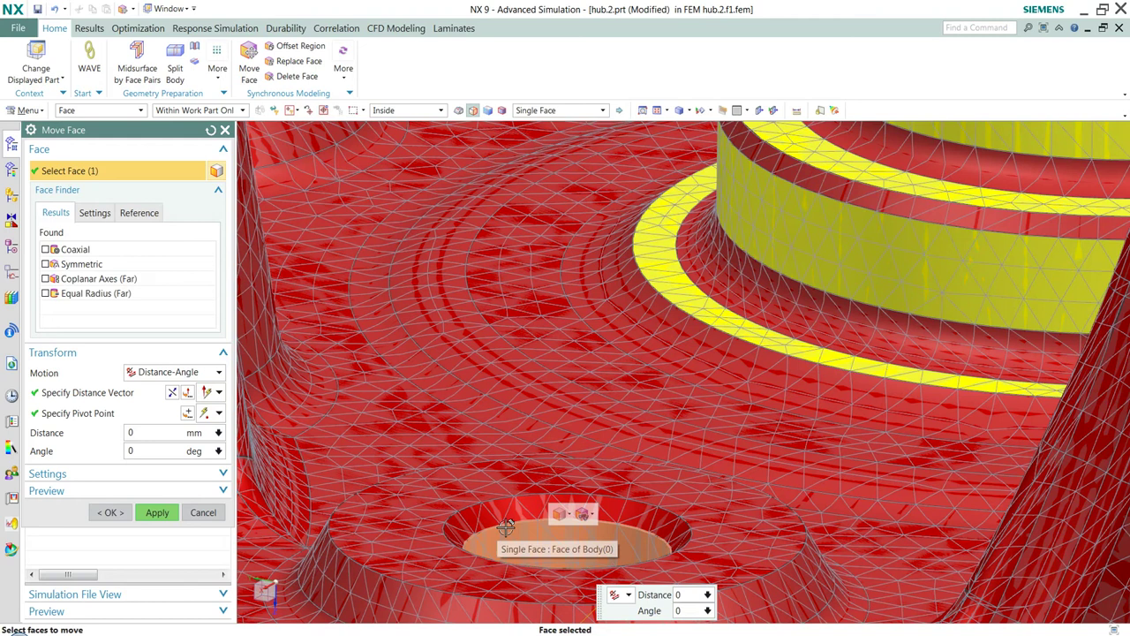
{"action": "middle_click", "coordinate": [516, 528]}
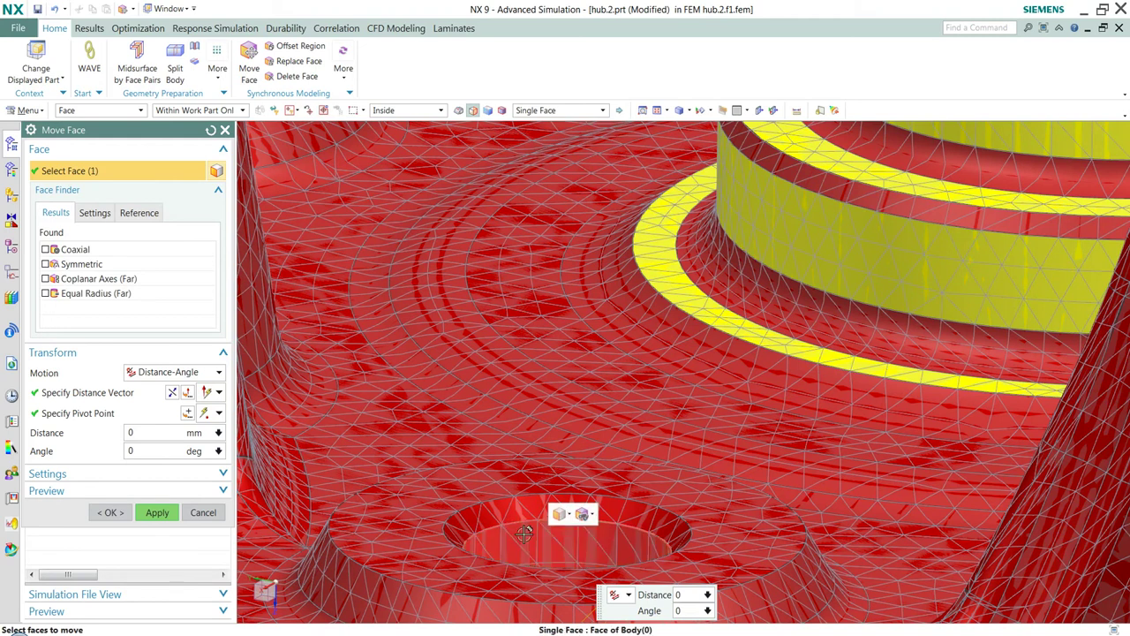
{"action": "left_click", "coordinate": [558, 110]}
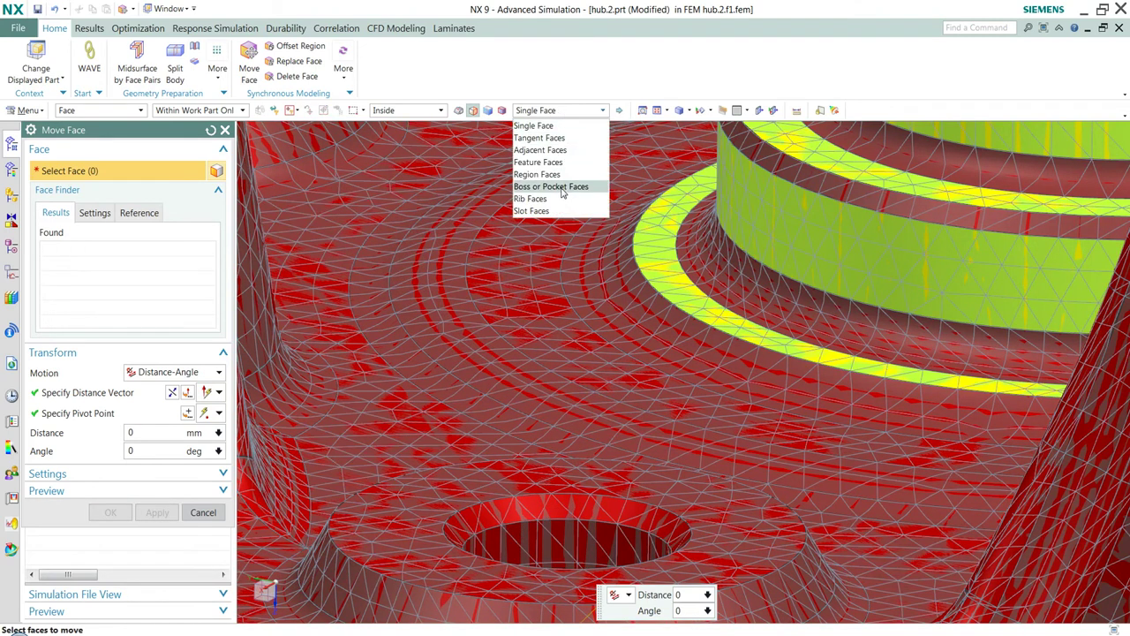
{"action": "left_click", "coordinate": [561, 187]}
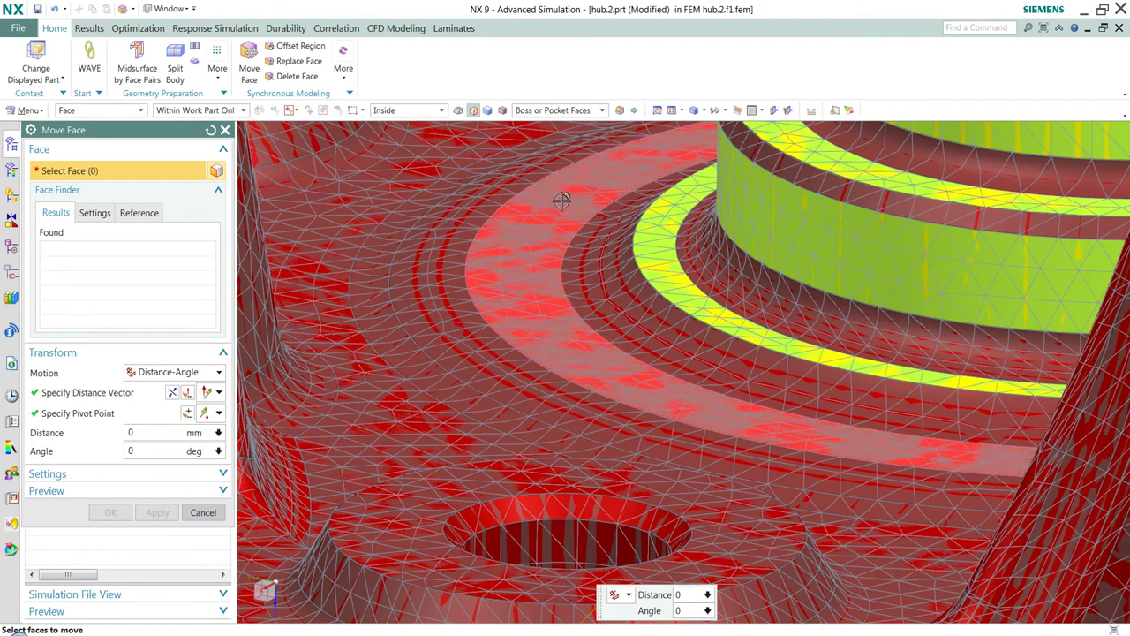
{"action": "left_click", "coordinate": [556, 528]}
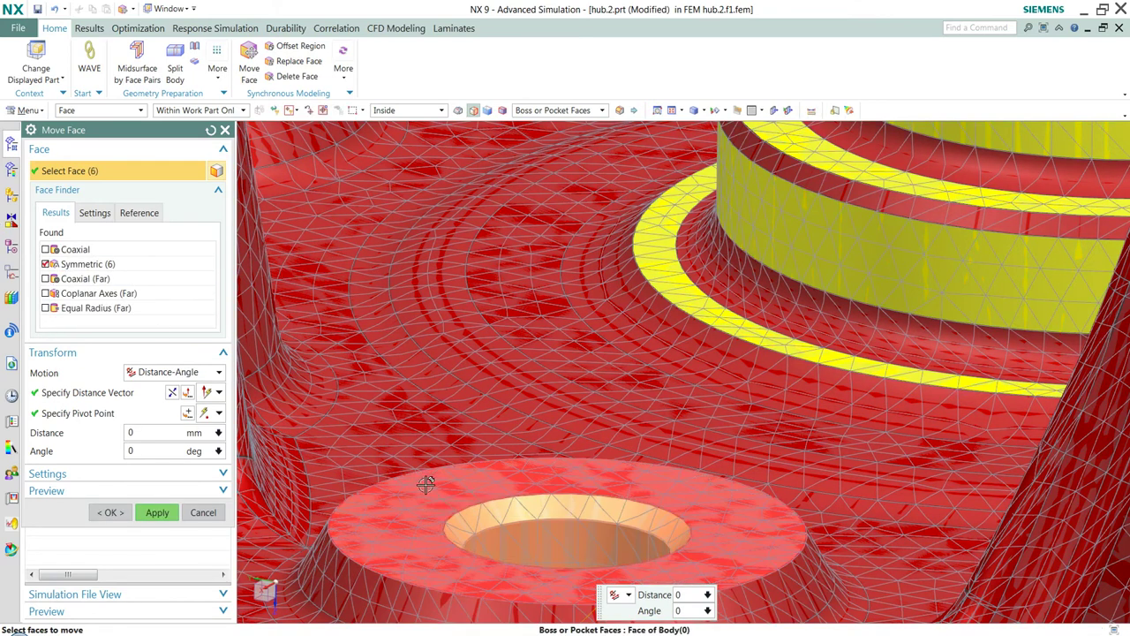
{"action": "left_click", "coordinate": [430, 549]}
{"action": "left_click", "coordinate": [46, 293]}
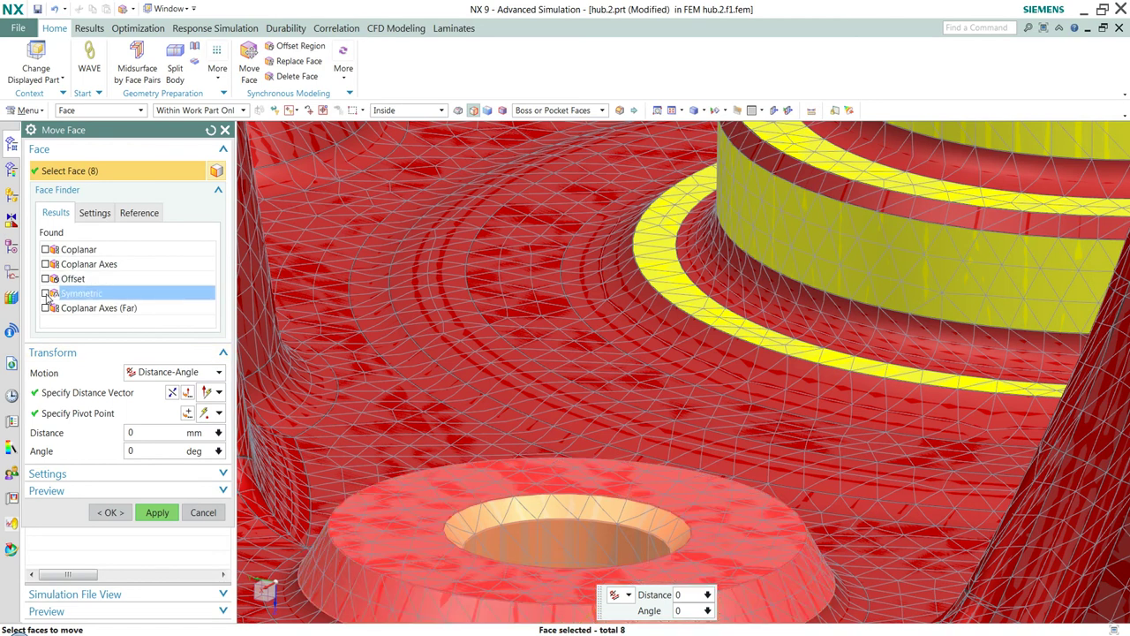
Step: Move the selected bosses by a distance of 2 mm, apply, and close Move Face
{"action": "scroll", "coordinate": [526, 316], "scroll_direction": "down", "scroll_amount": 5}
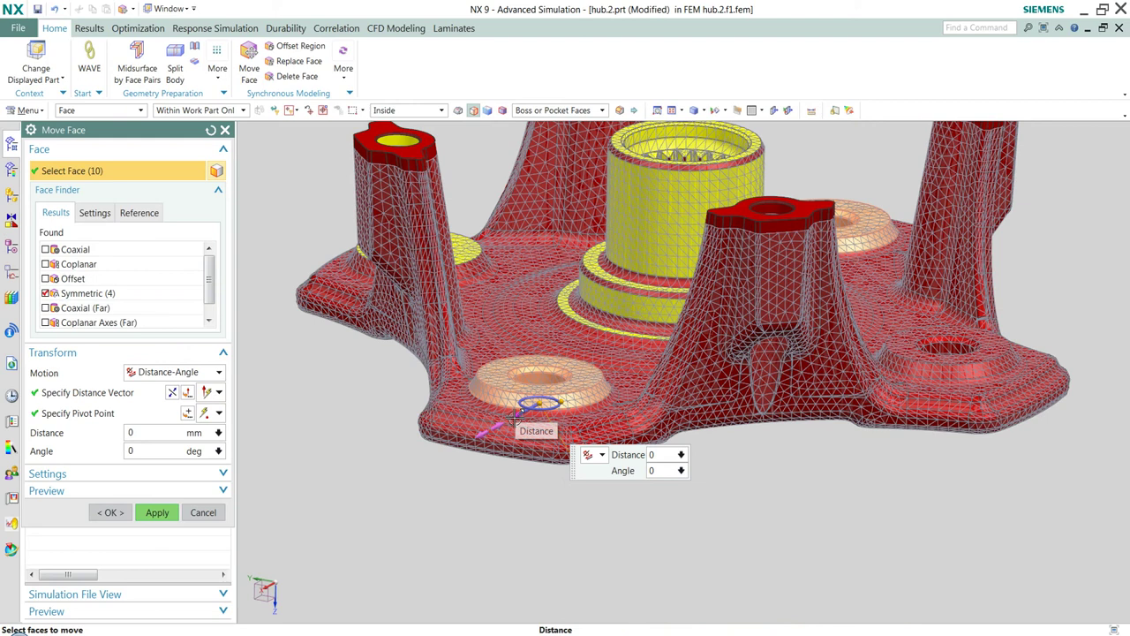
{"action": "type", "text": "2"}
{"action": "key", "text": "Return"}
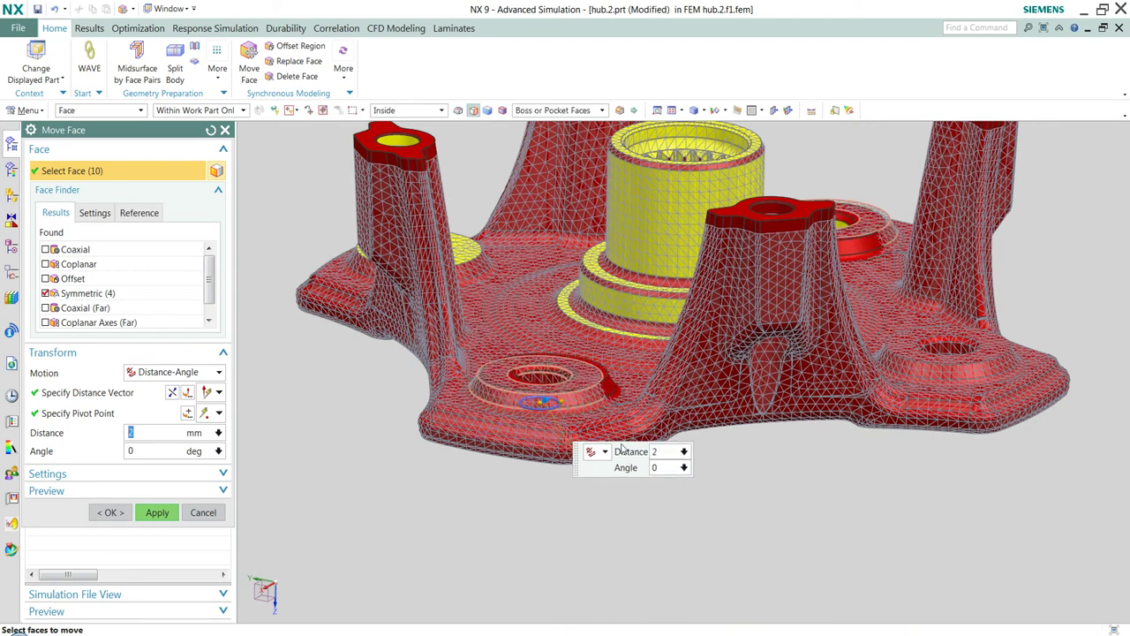
{"action": "left_click", "coordinate": [658, 452]}
{"action": "type", "text": ".5"}
{"action": "key", "text": "Return"}
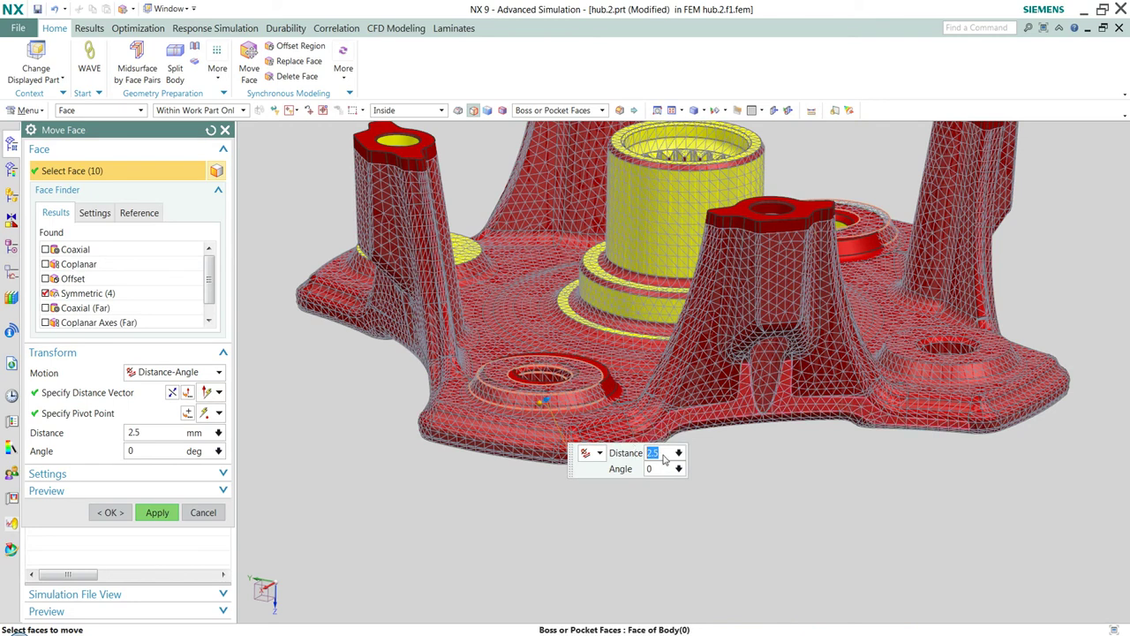
{"action": "type", "text": "2"}
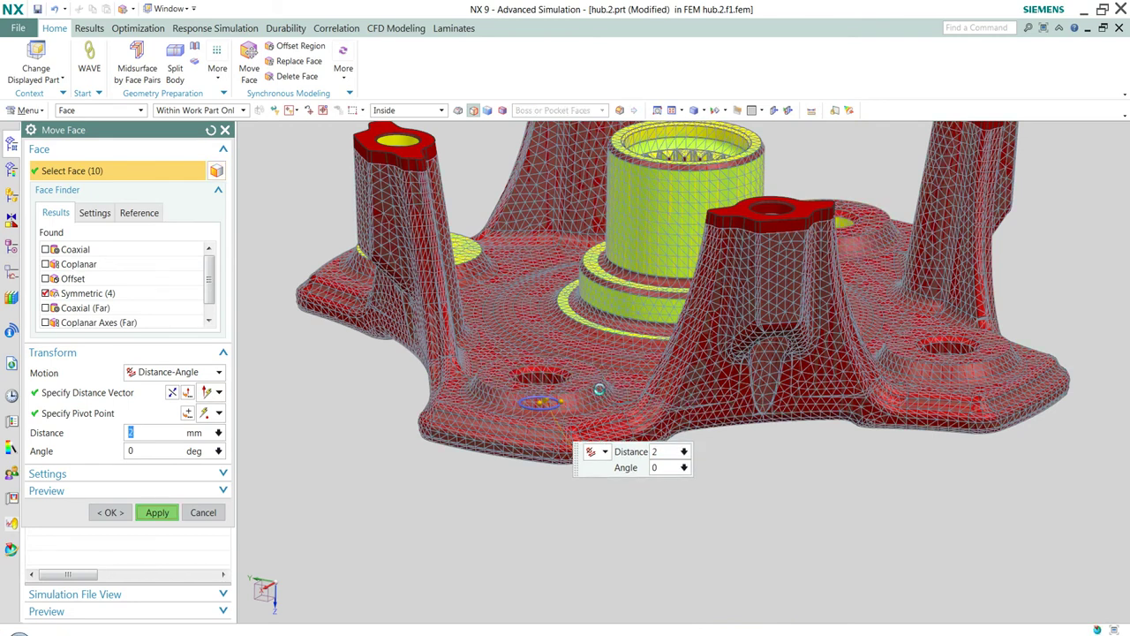
{"action": "middle_click", "coordinate": [583, 408]}
{"action": "middle_click_drag", "start_coordinate": [584, 408], "coordinate": [519, 475]}
{"action": "left_click", "coordinate": [205, 512]}
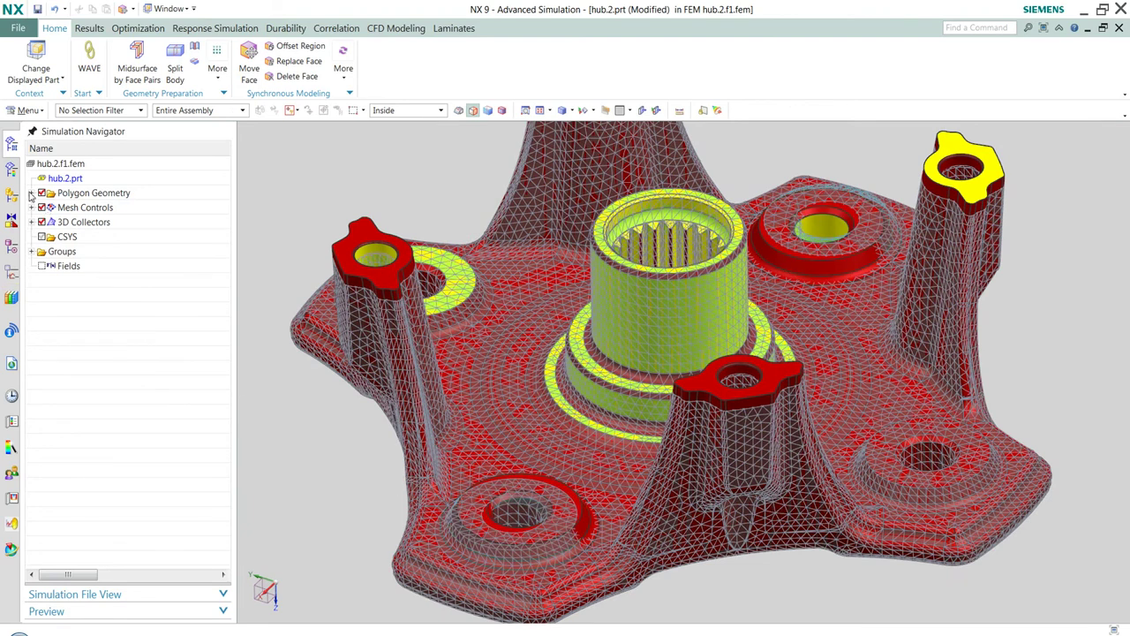
Step: Expand Polygon Geometry and make hub.2.f1.fem the displayed part, tilting the mesh view
{"action": "left_click", "coordinate": [31, 192]}
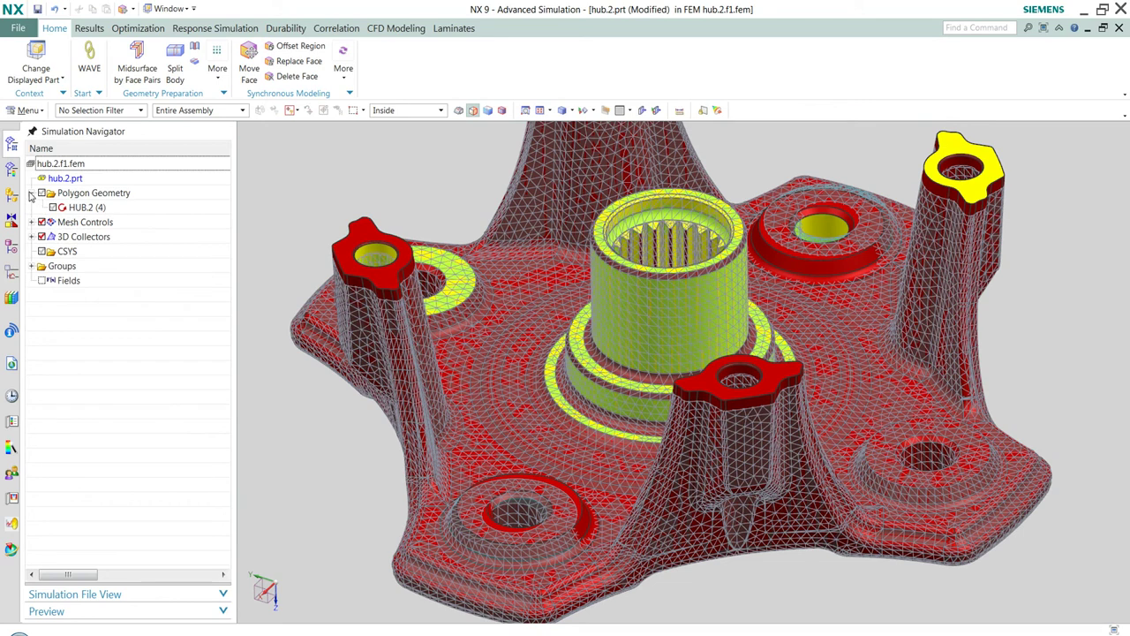
{"action": "left_click", "coordinate": [51, 165]}
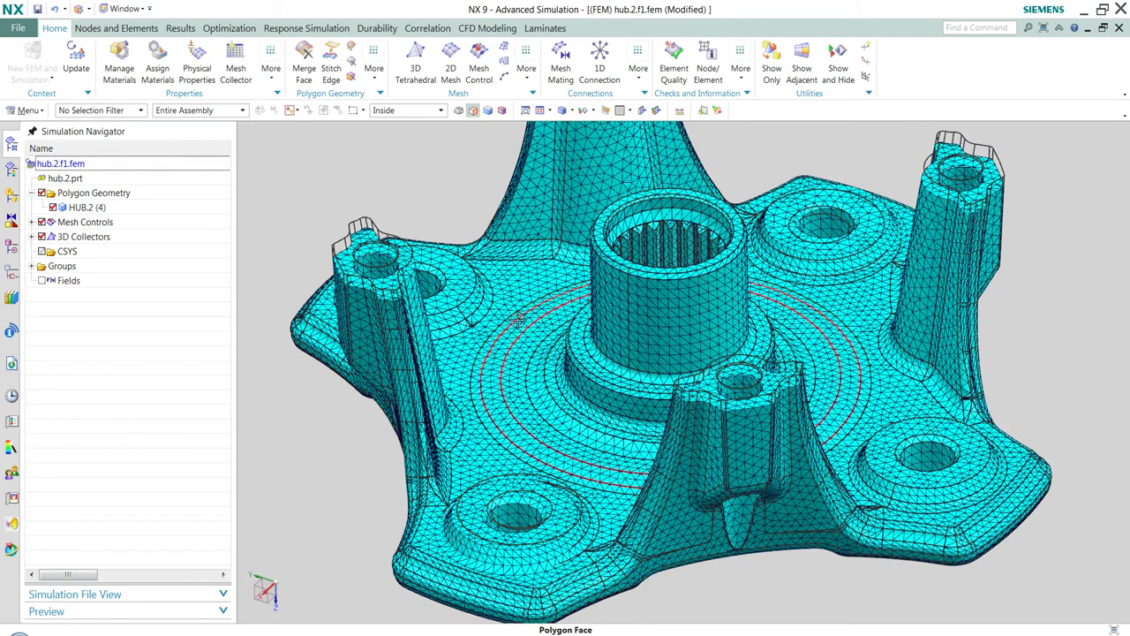
{"action": "middle_click_drag", "start_coordinate": [518, 320], "coordinate": [514, 337]}
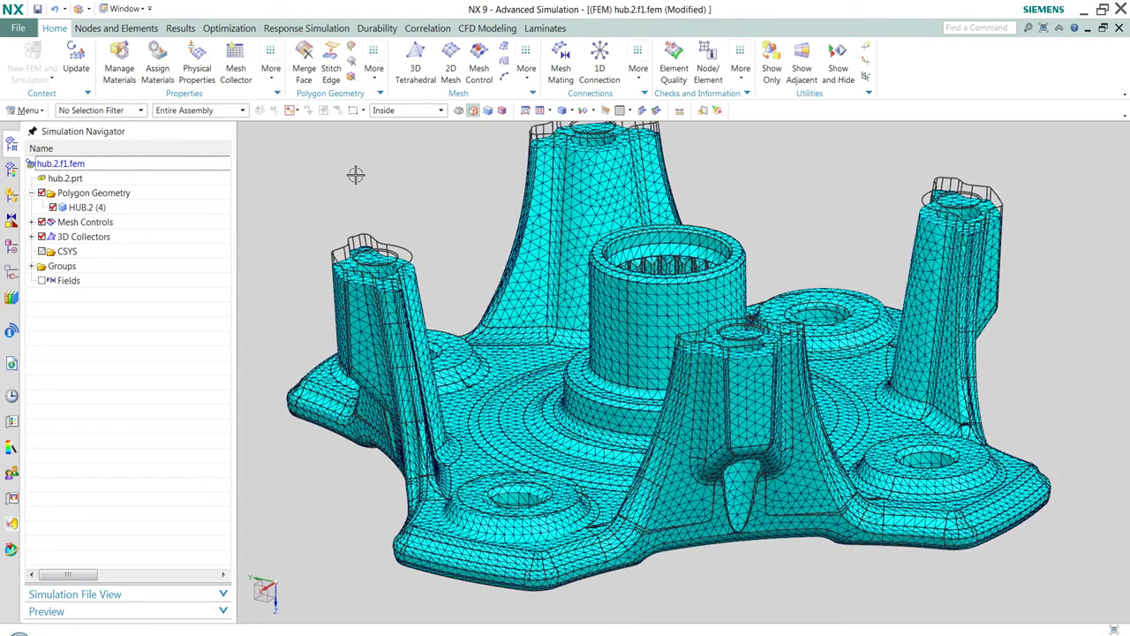
{"action": "scroll", "coordinate": [265, 68], "scroll_direction": "down", "scroll_amount": 1}
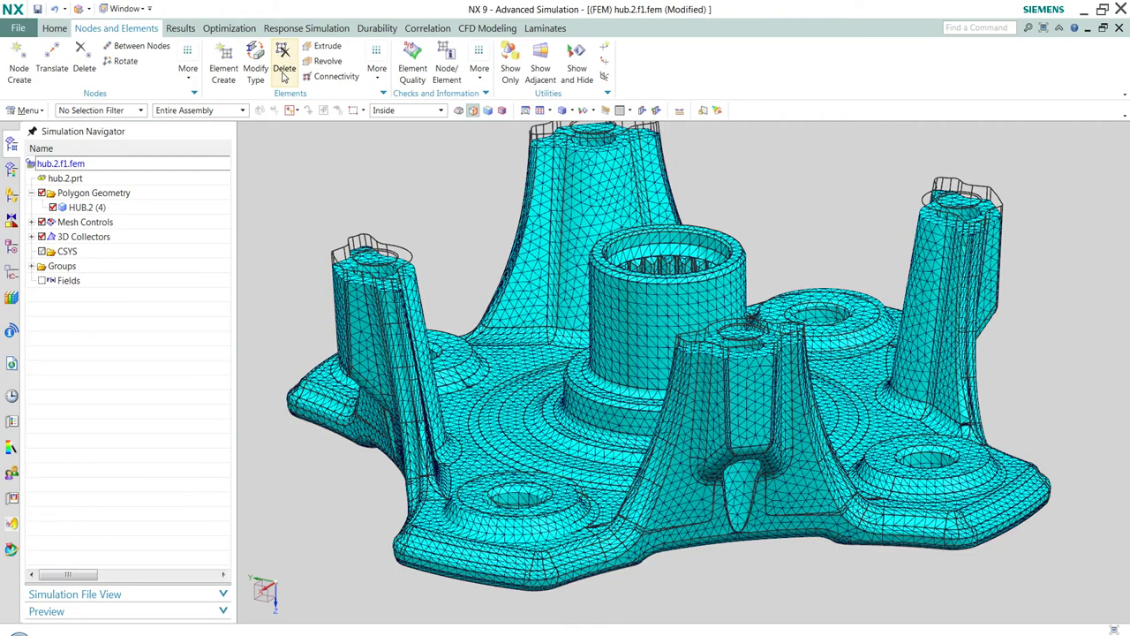
Step: Start Automatic Morph on 3d_mesh(1) and show its Display Association options
{"action": "left_click", "coordinate": [377, 69]}
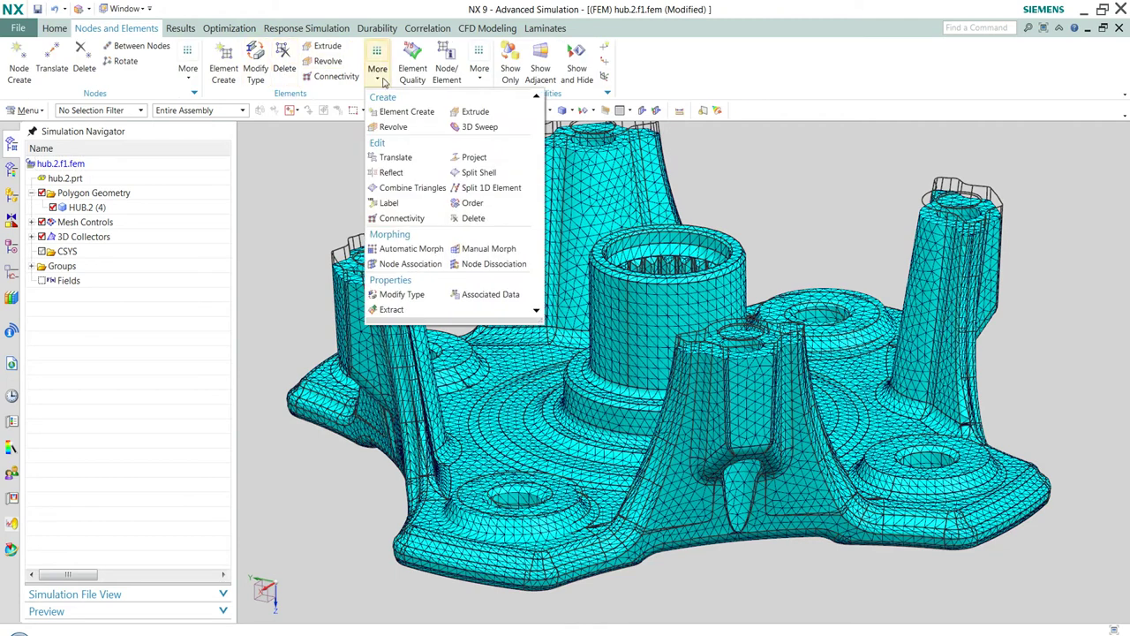
{"action": "left_click", "coordinate": [412, 251]}
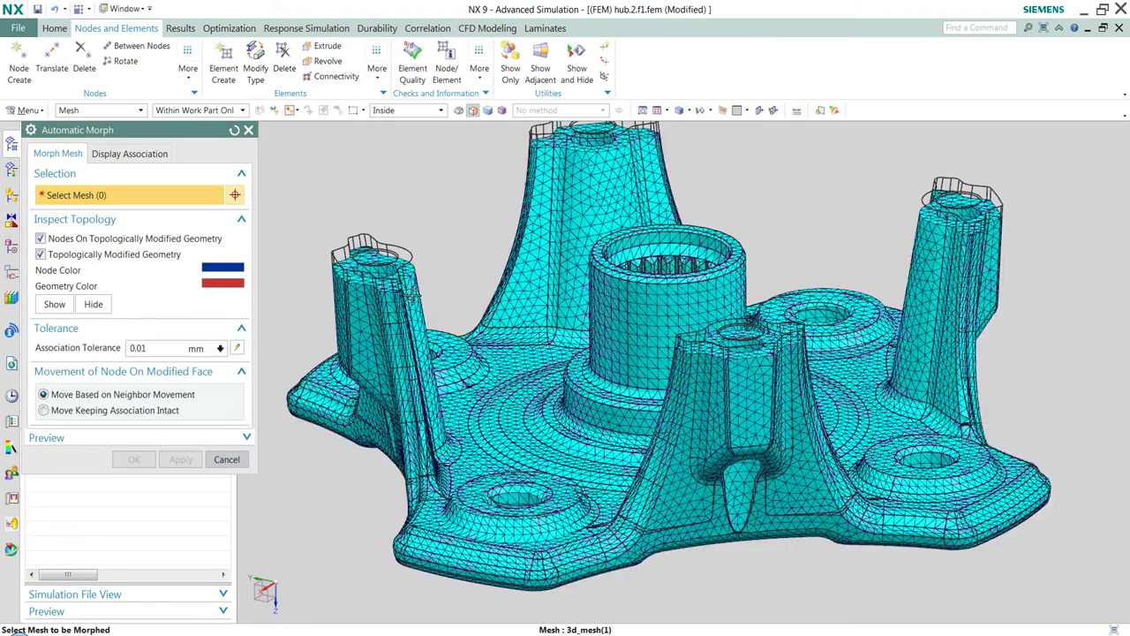
{"action": "left_click", "coordinate": [412, 296]}
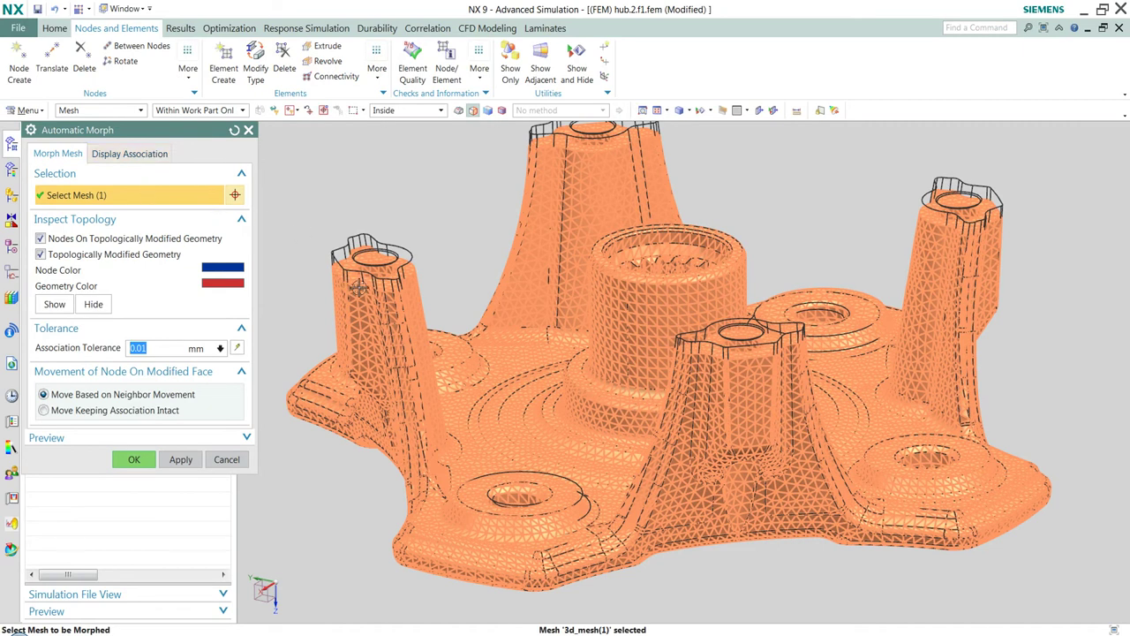
{"action": "left_click", "coordinate": [139, 155]}
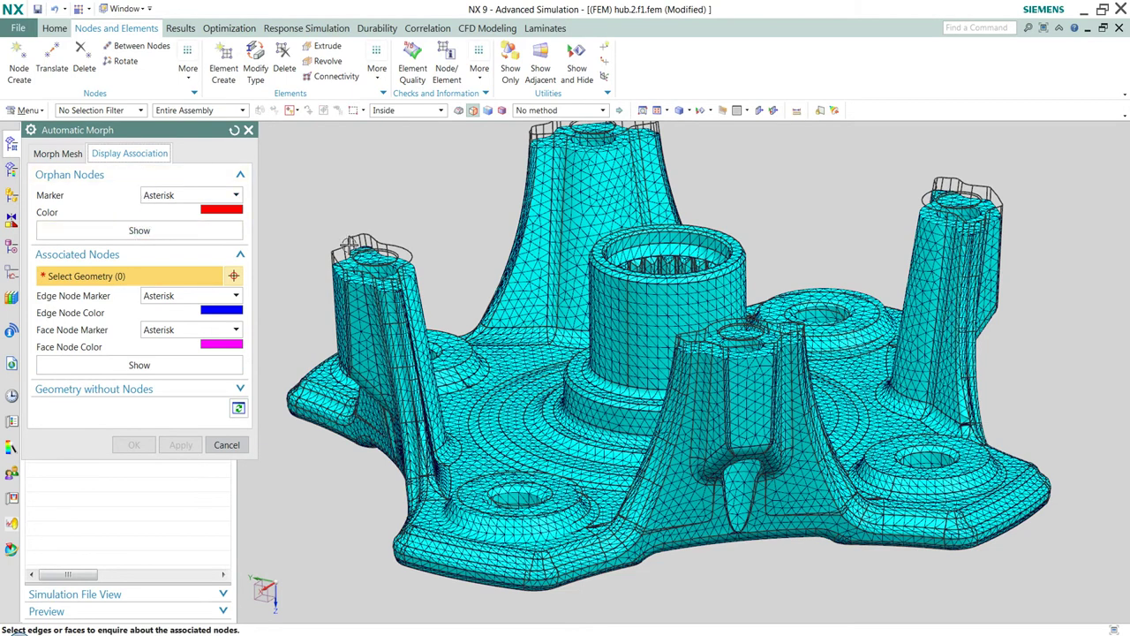
Step: Show the mesh nodes associated with the left boss top face
{"action": "scroll", "coordinate": [346, 258], "scroll_direction": "up", "scroll_amount": 3}
{"action": "left_click", "coordinate": [336, 277]}
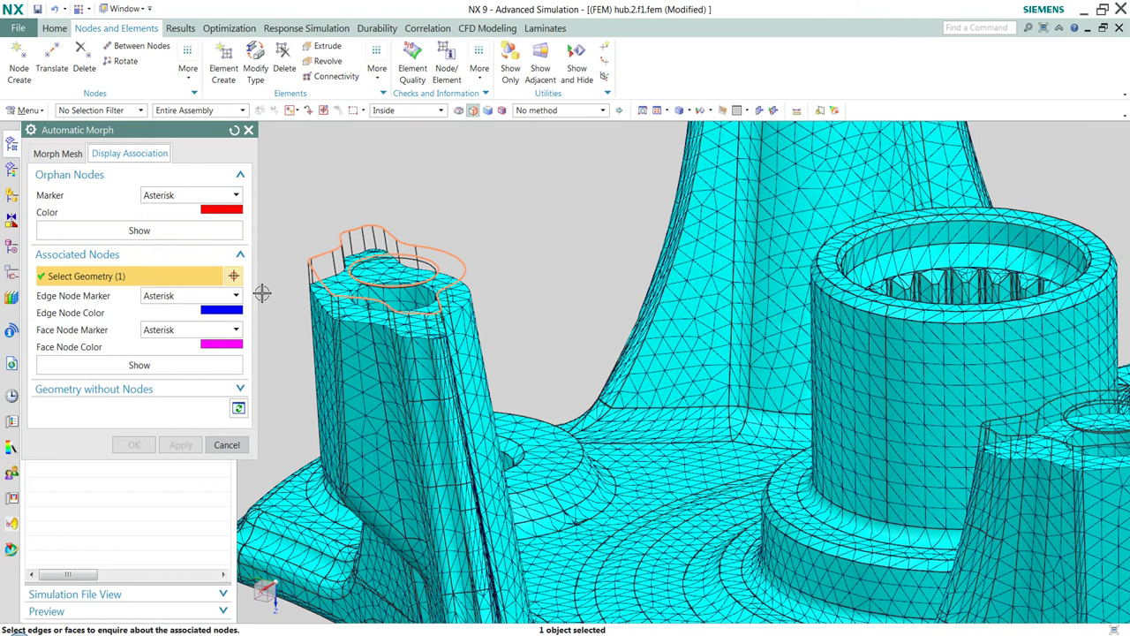
{"action": "left_click", "coordinate": [174, 368]}
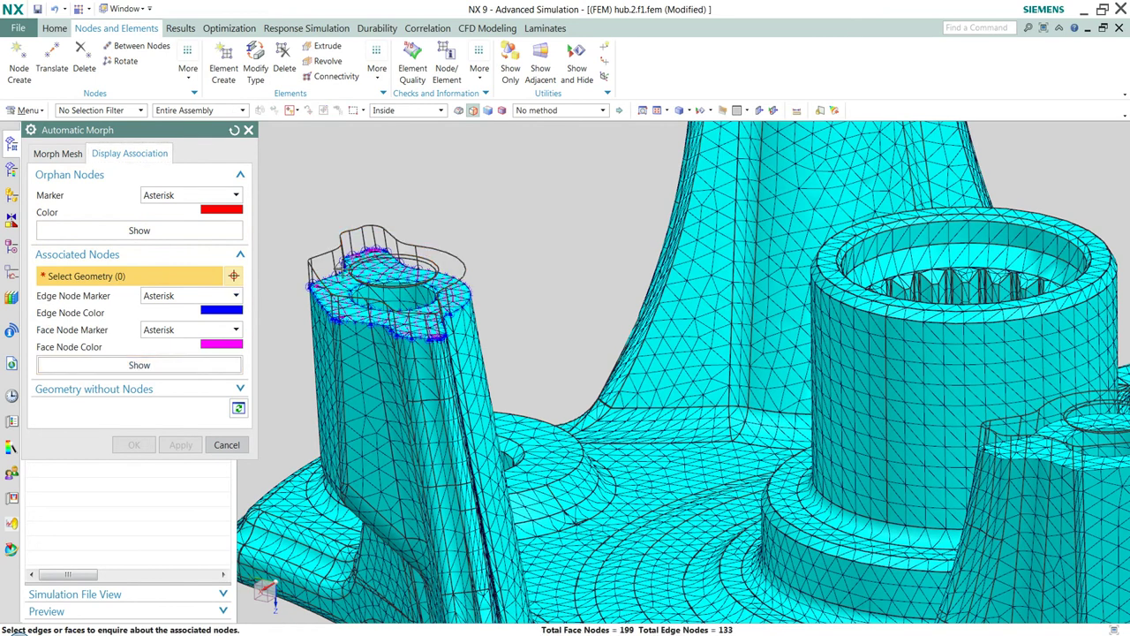
{"action": "scroll", "coordinate": [343, 269], "scroll_direction": "up", "scroll_amount": 3}
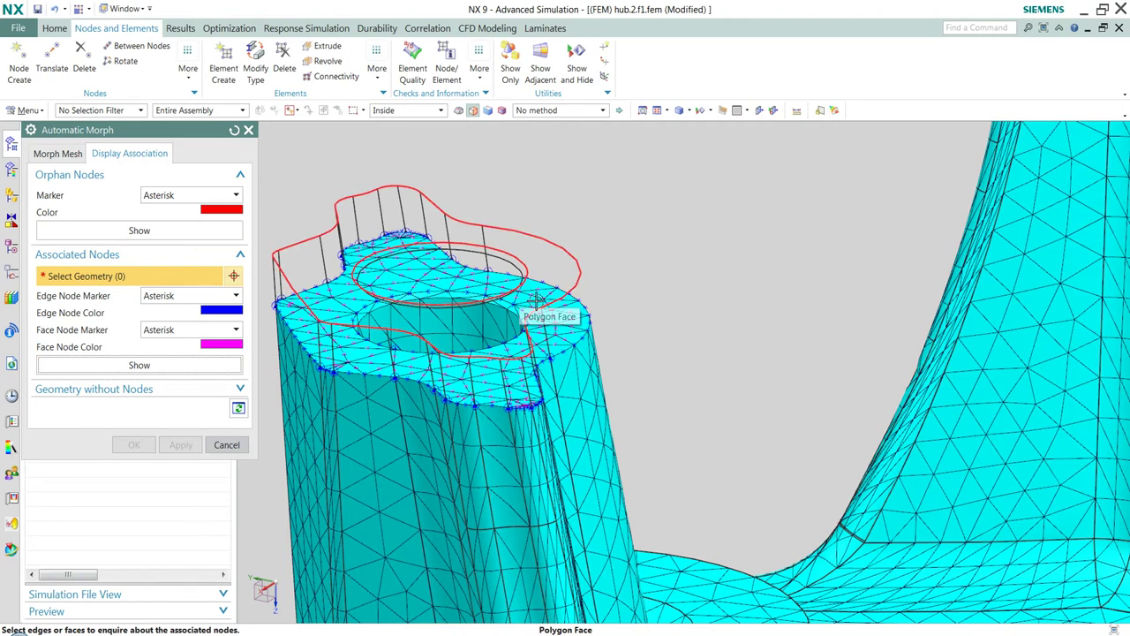
{"action": "left_click", "coordinate": [138, 365]}
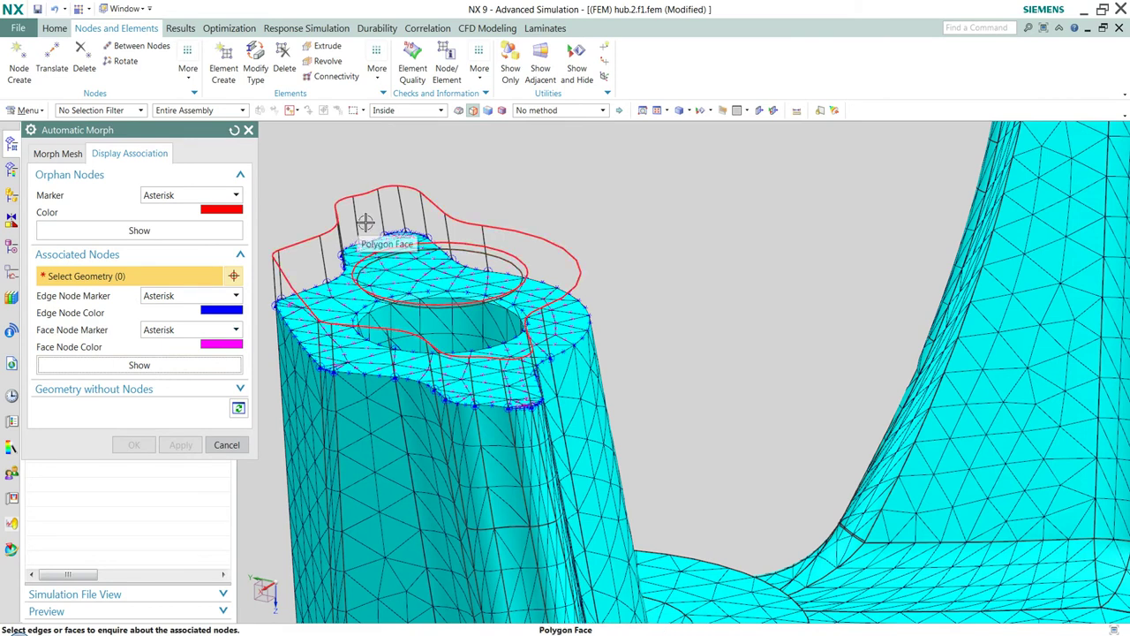
Step: Show the nodes associated with the base-hole face (217 face nodes, 64 edge nodes)
{"action": "key", "text": "ctrl+f"}
{"action": "scroll", "coordinate": [515, 428], "scroll_direction": "up", "scroll_amount": 5}
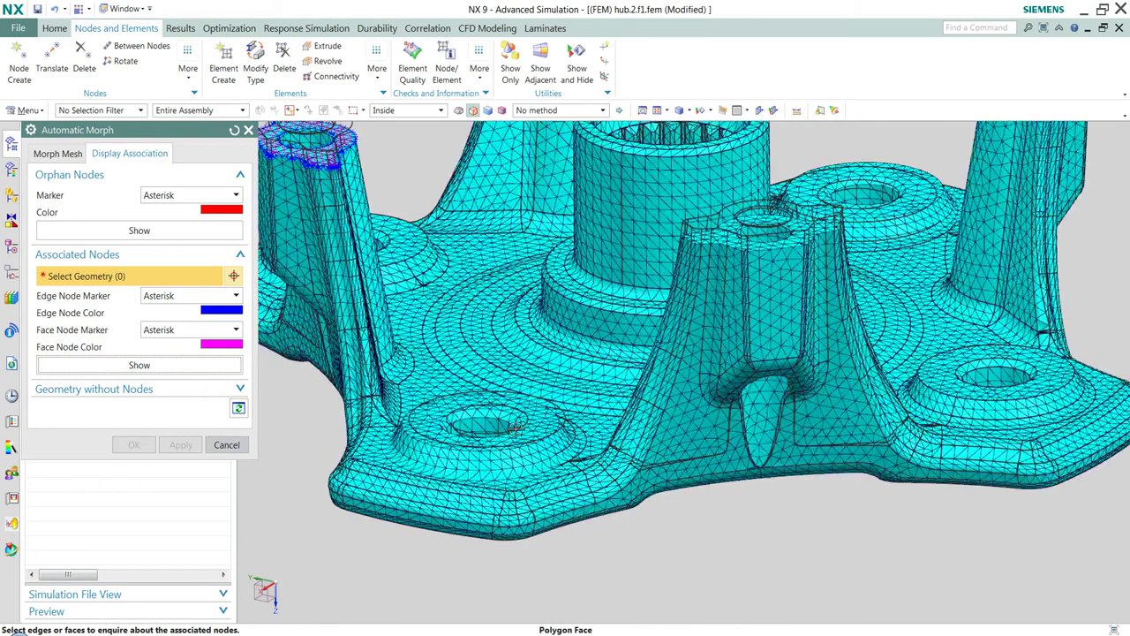
{"action": "scroll", "coordinate": [515, 428], "scroll_direction": "up", "scroll_amount": 3}
{"action": "scroll", "coordinate": [459, 417], "scroll_direction": "up", "scroll_amount": 2}
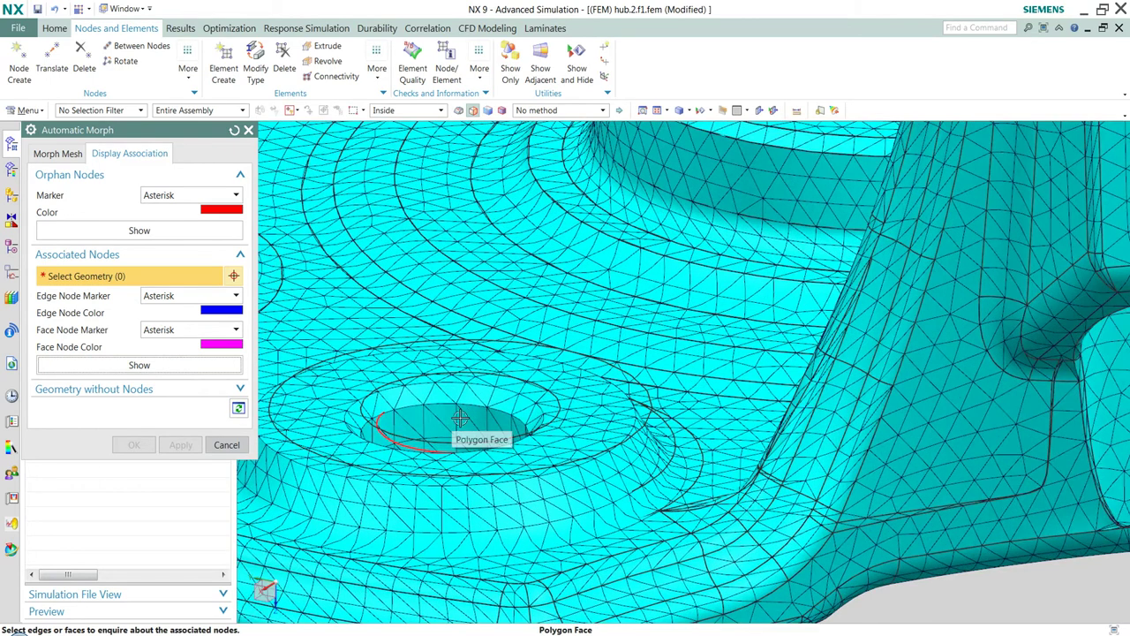
{"action": "left_click", "coordinate": [459, 418]}
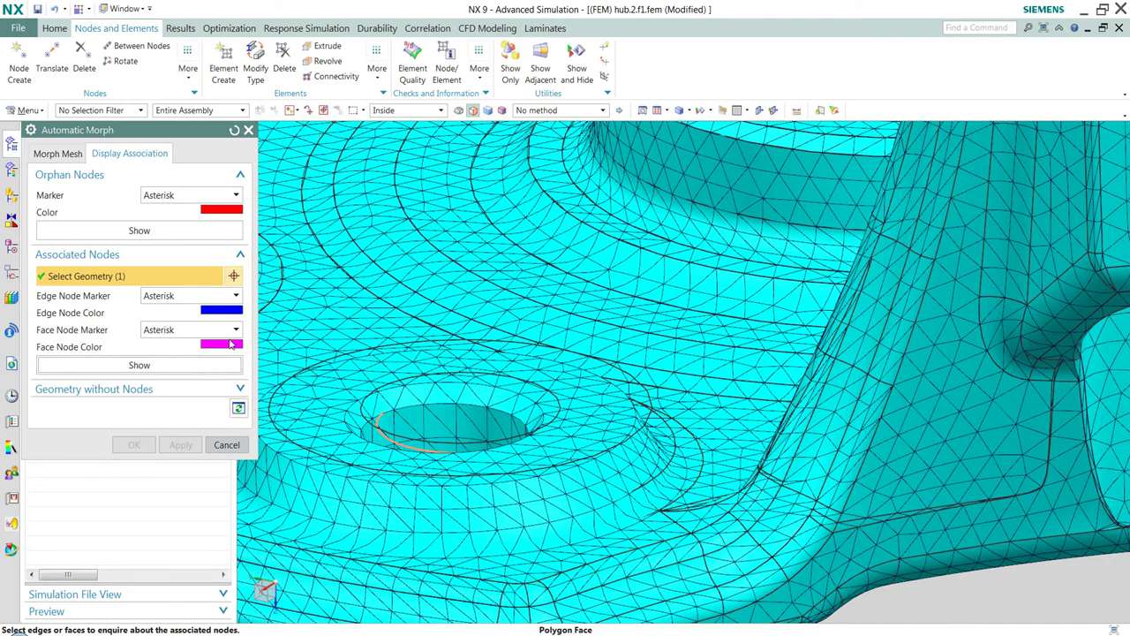
{"action": "left_click", "coordinate": [204, 365]}
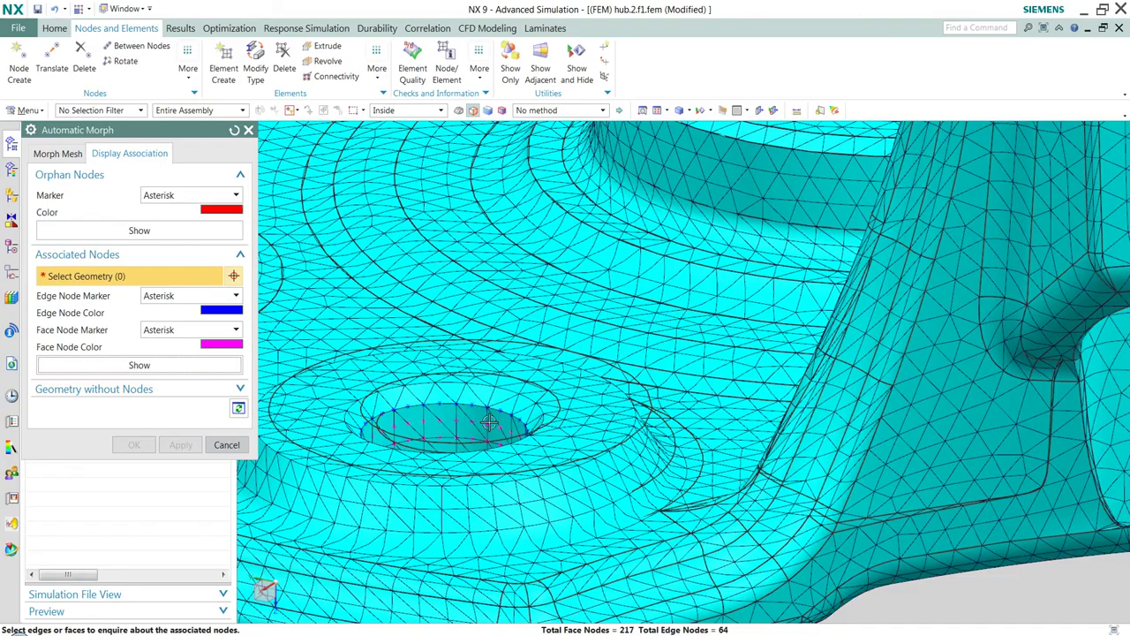
{"action": "scroll", "coordinate": [455, 438], "scroll_direction": "down", "scroll_amount": 4}
{"action": "scroll", "coordinate": [455, 439], "scroll_direction": "down", "scroll_amount": 2}
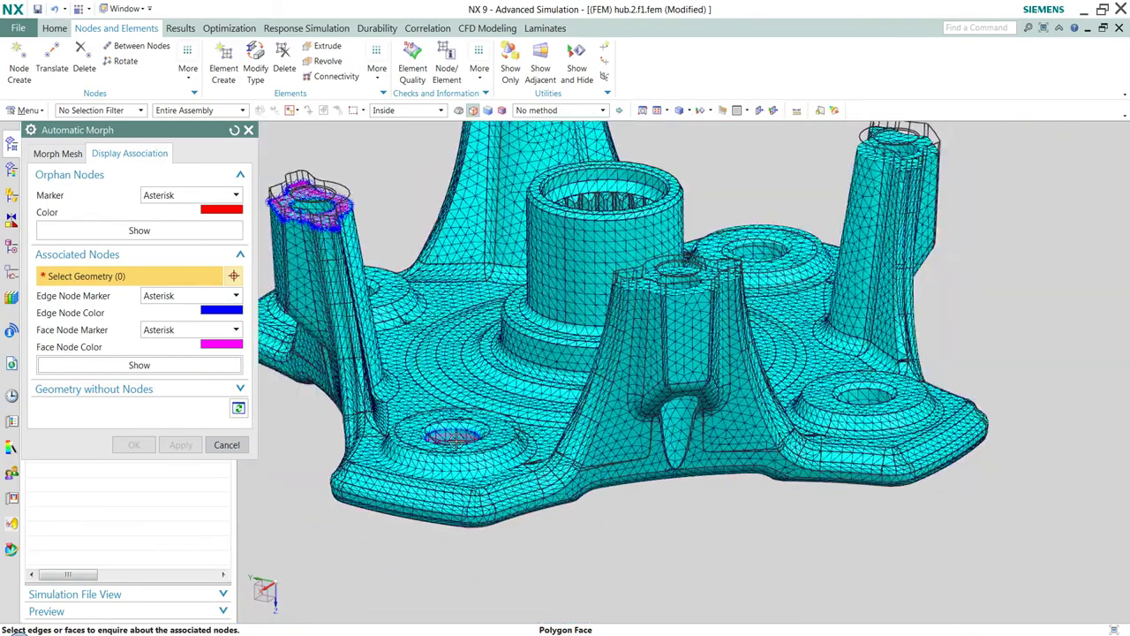
{"action": "scroll", "coordinate": [456, 433], "scroll_direction": "up", "scroll_amount": 6}
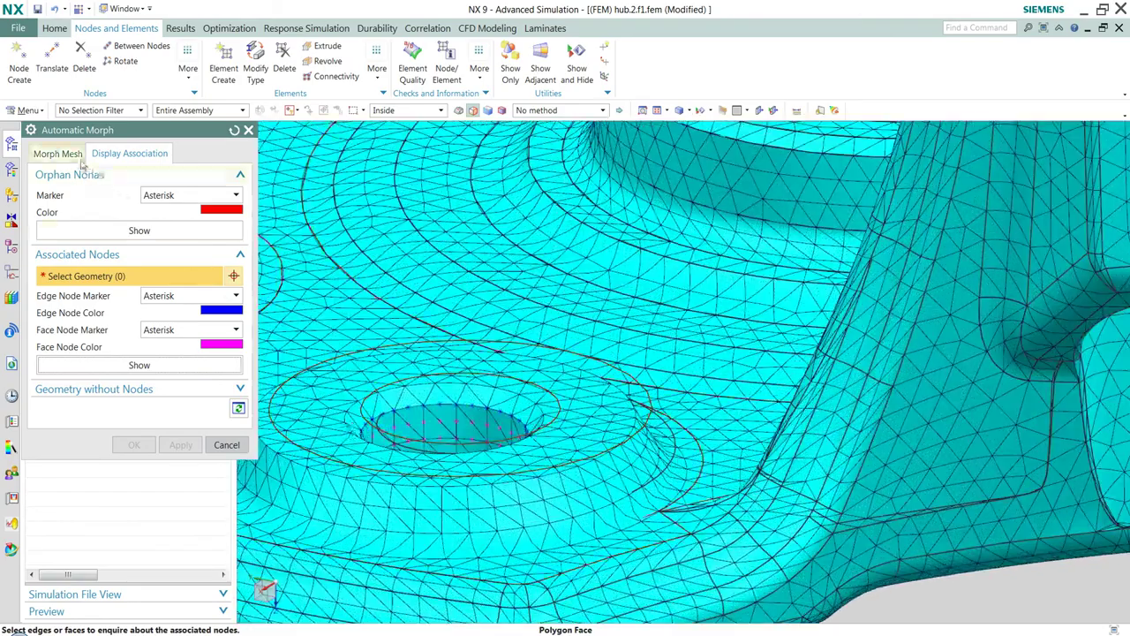
Step: Select the mesh on the Morph Mesh tab and preview the morphed result
{"action": "left_click", "coordinate": [57, 153]}
{"action": "left_click", "coordinate": [401, 481]}
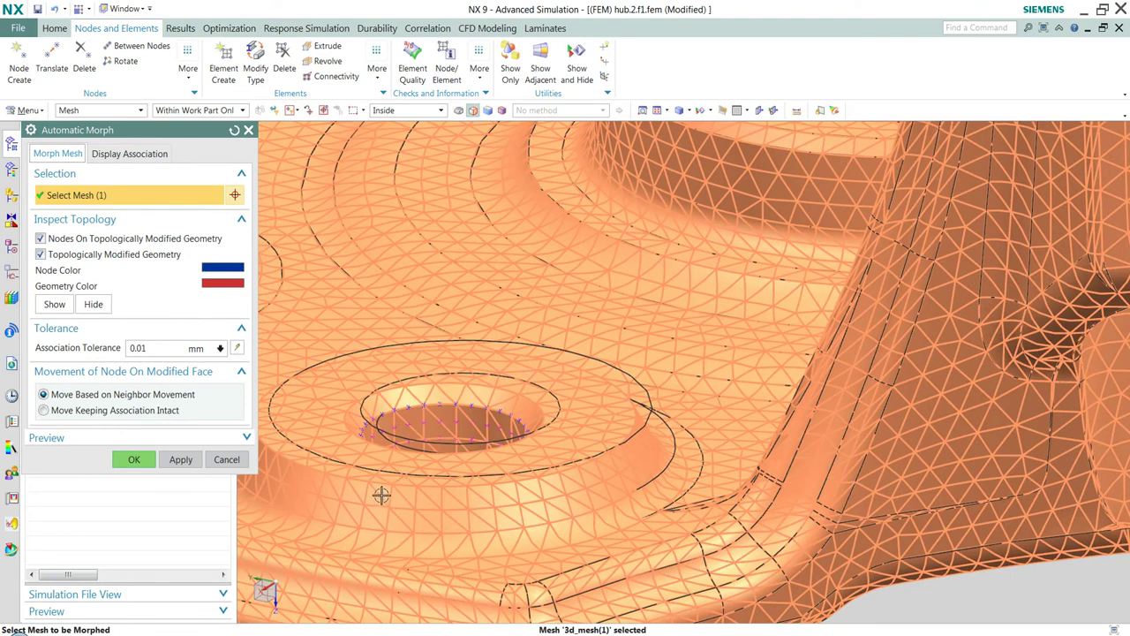
{"action": "left_click", "coordinate": [203, 439]}
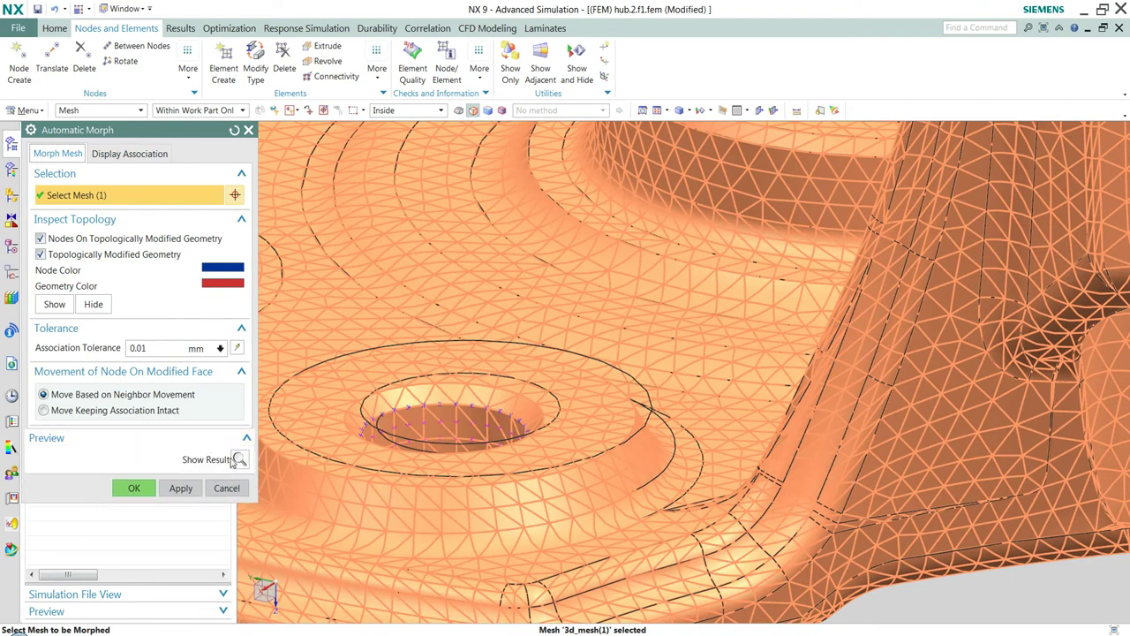
{"action": "left_click", "coordinate": [239, 459]}
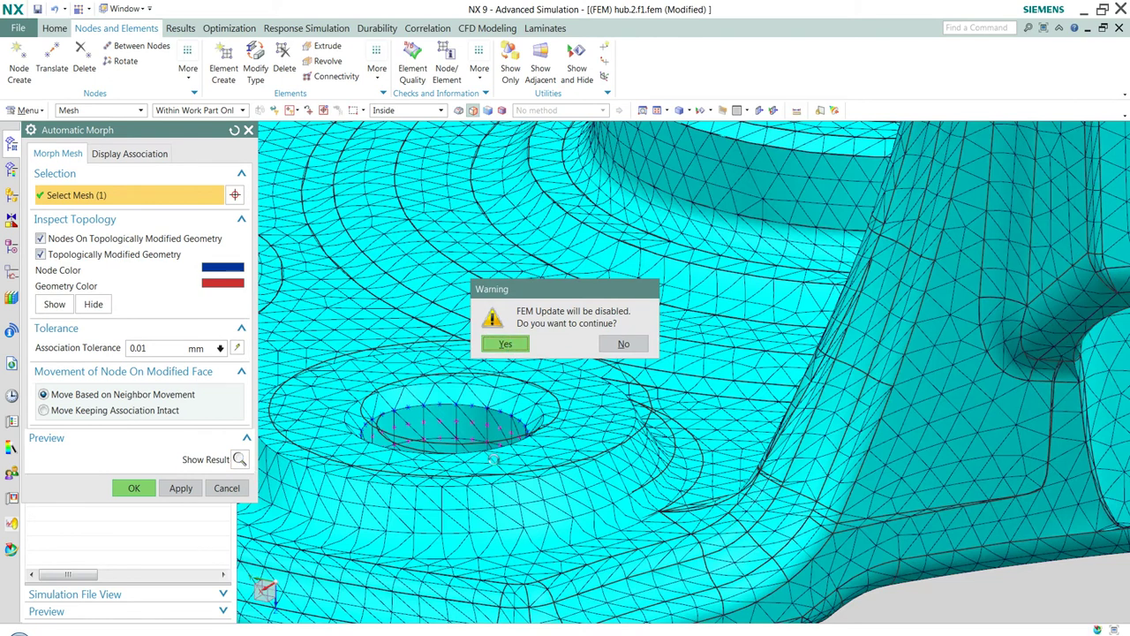
{"action": "key", "text": "Return"}
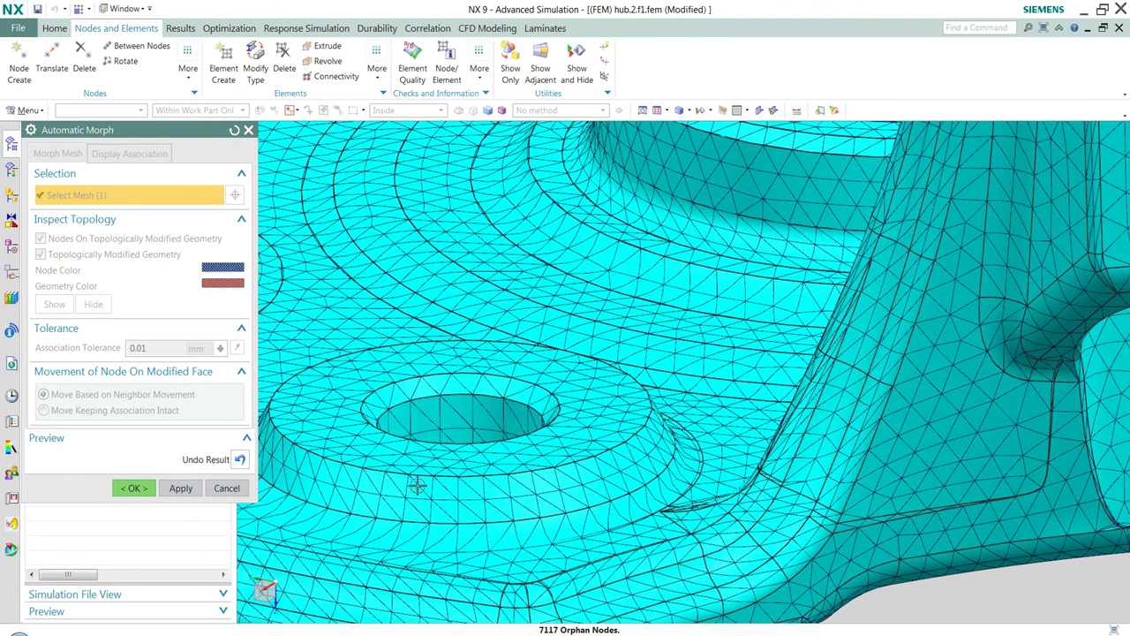
Step: Undo the preview and run the morph, accepting that FEM update is disabled
{"action": "left_click", "coordinate": [240, 460]}
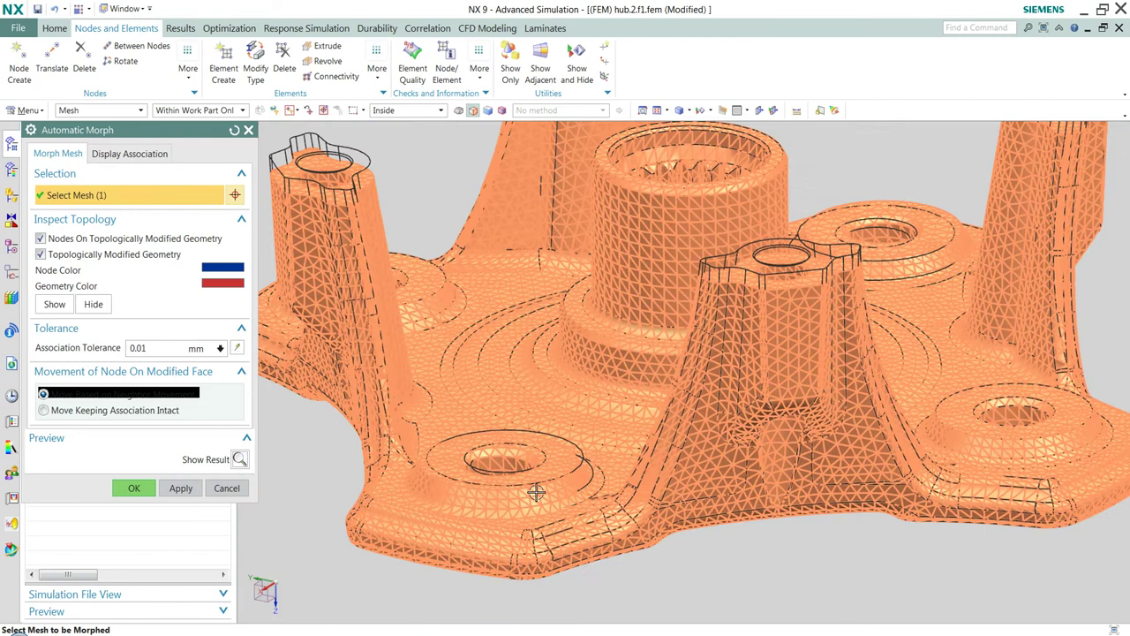
{"action": "scroll", "coordinate": [398, 299], "scroll_direction": "up", "scroll_amount": 3}
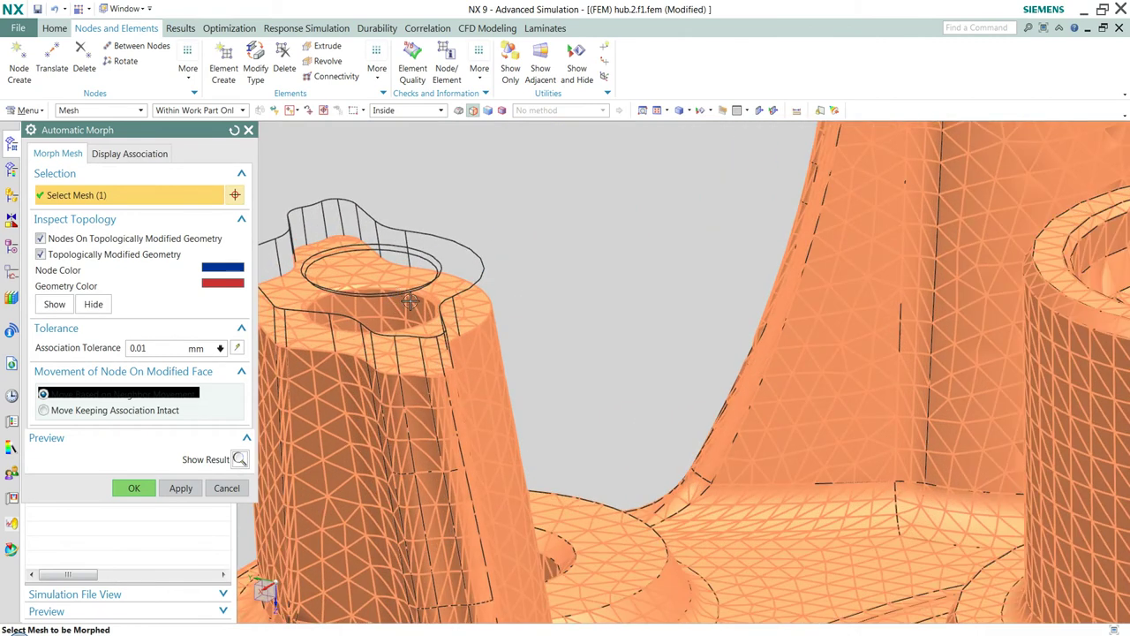
{"action": "left_click", "coordinate": [134, 491]}
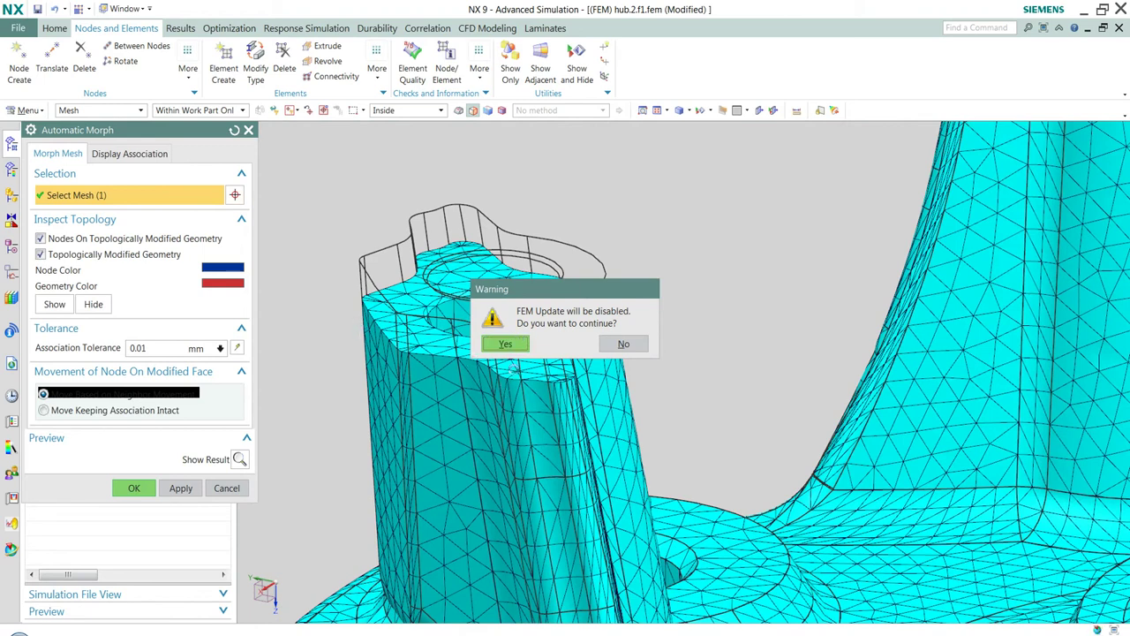
{"action": "key", "text": "Return"}
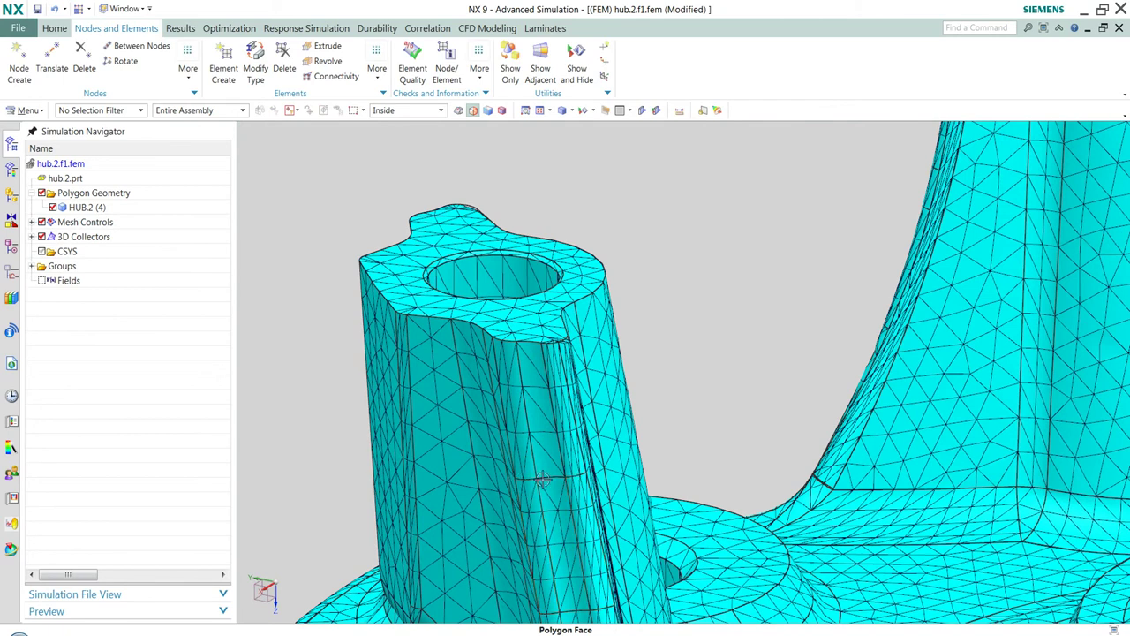
Step: Fit the morphed hub in view, then close its FEM choosing No - Exit without saving
{"action": "scroll", "coordinate": [587, 477], "scroll_direction": "down", "scroll_amount": 5}
{"action": "key", "text": "ctrl+f"}
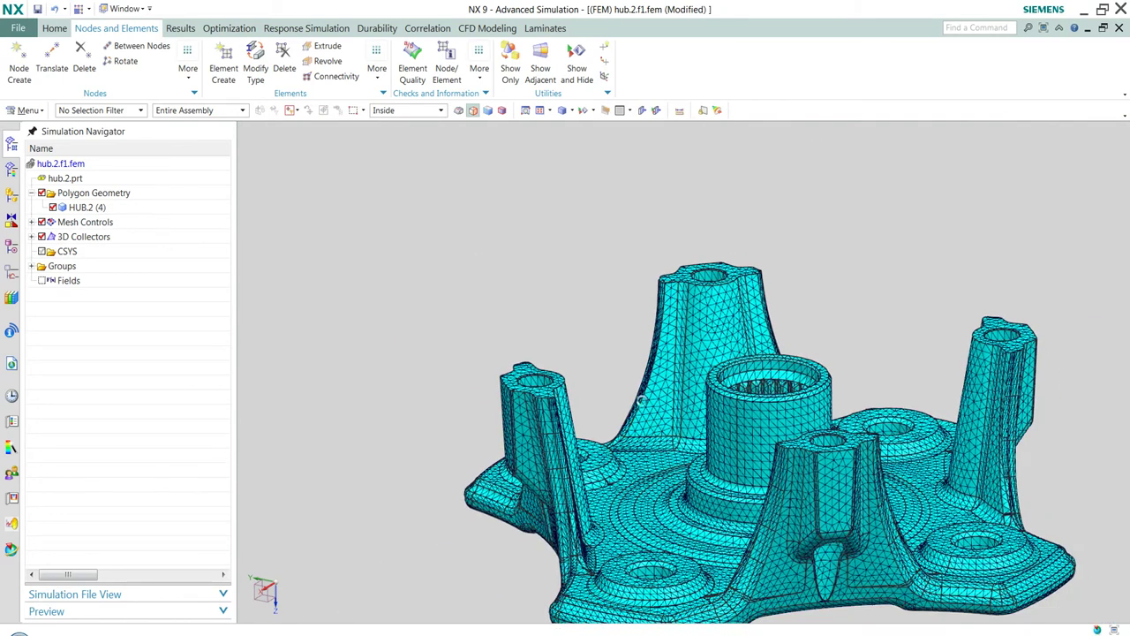
{"action": "left_click", "coordinate": [1120, 9]}
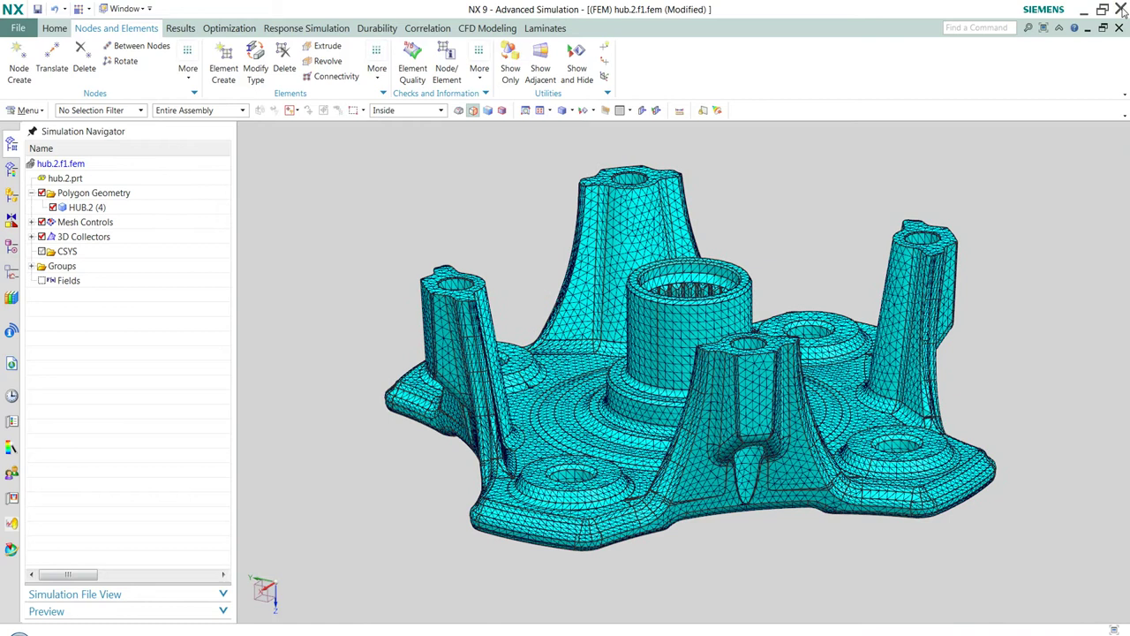
{"action": "left_click", "coordinate": [560, 371]}
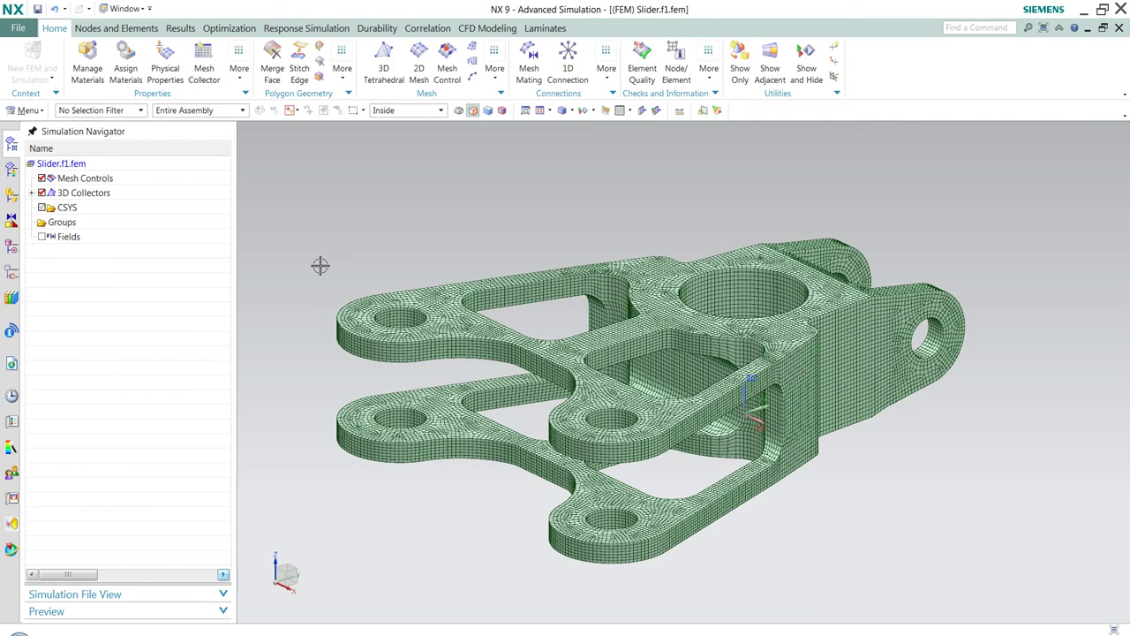
Step: Associate Slider.f1.fem with master part Desktop\CAEdagNX9\04_morphing\2\Slider.1.prt via Replace Ideal/Master Part
{"action": "scroll", "coordinate": [319, 265], "scroll_direction": "up", "scroll_amount": 3}
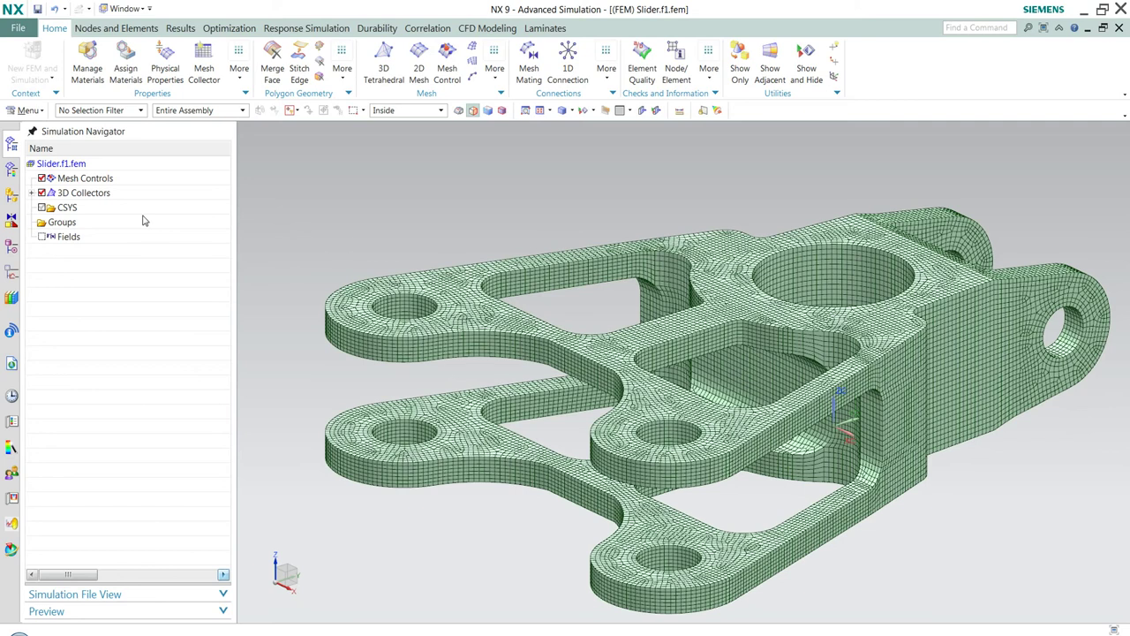
{"action": "right_click", "coordinate": [91, 167]}
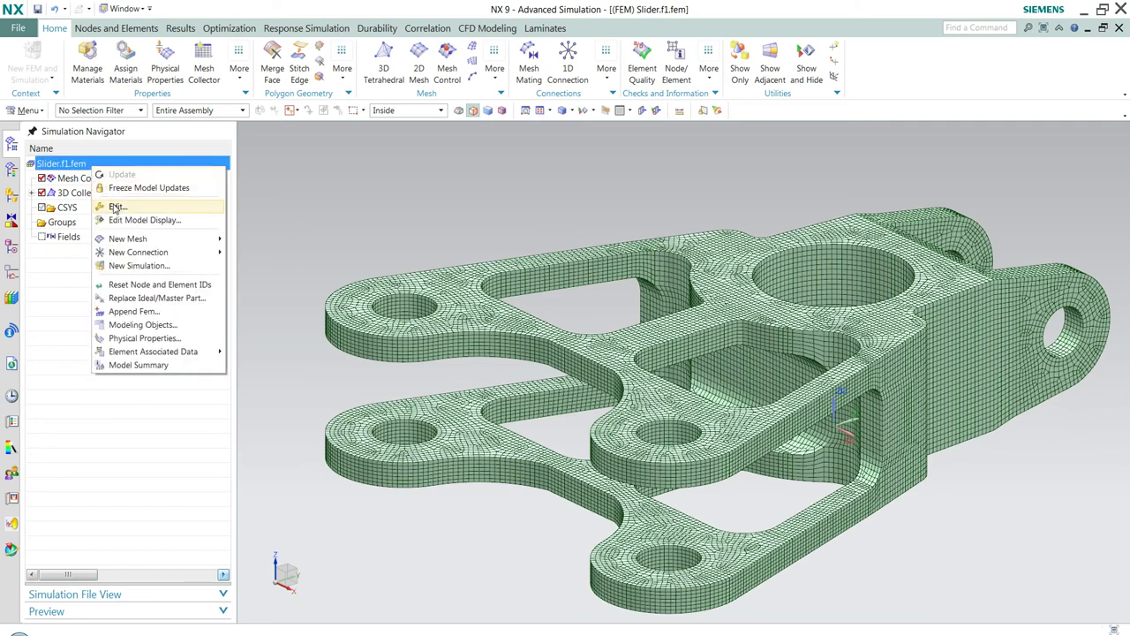
{"action": "left_click", "coordinate": [152, 300]}
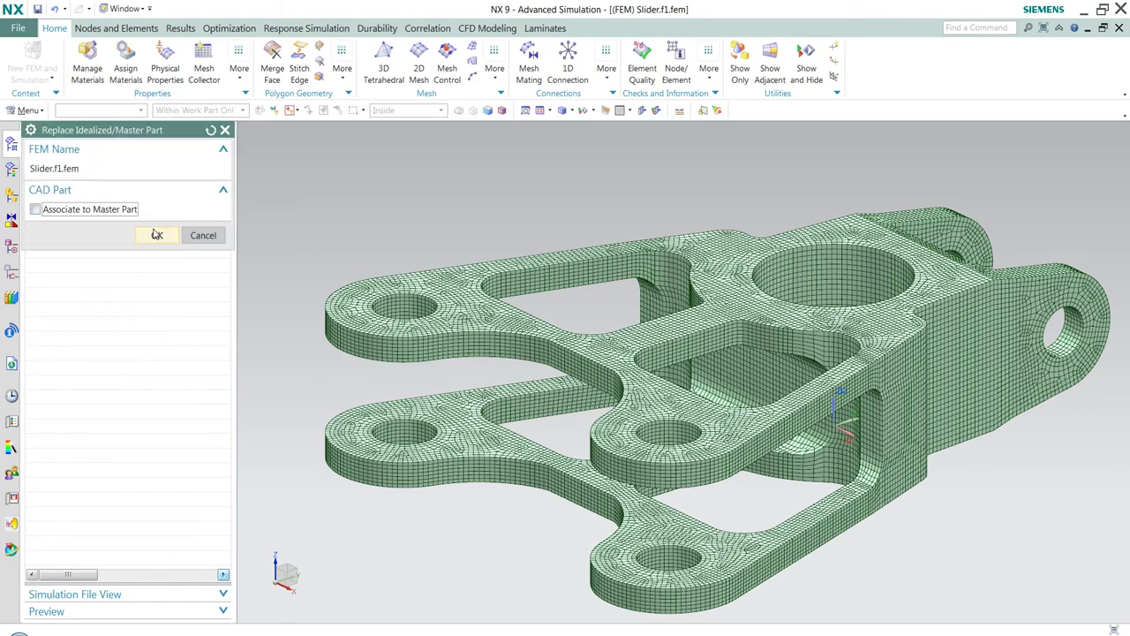
{"action": "left_click", "coordinate": [35, 209]}
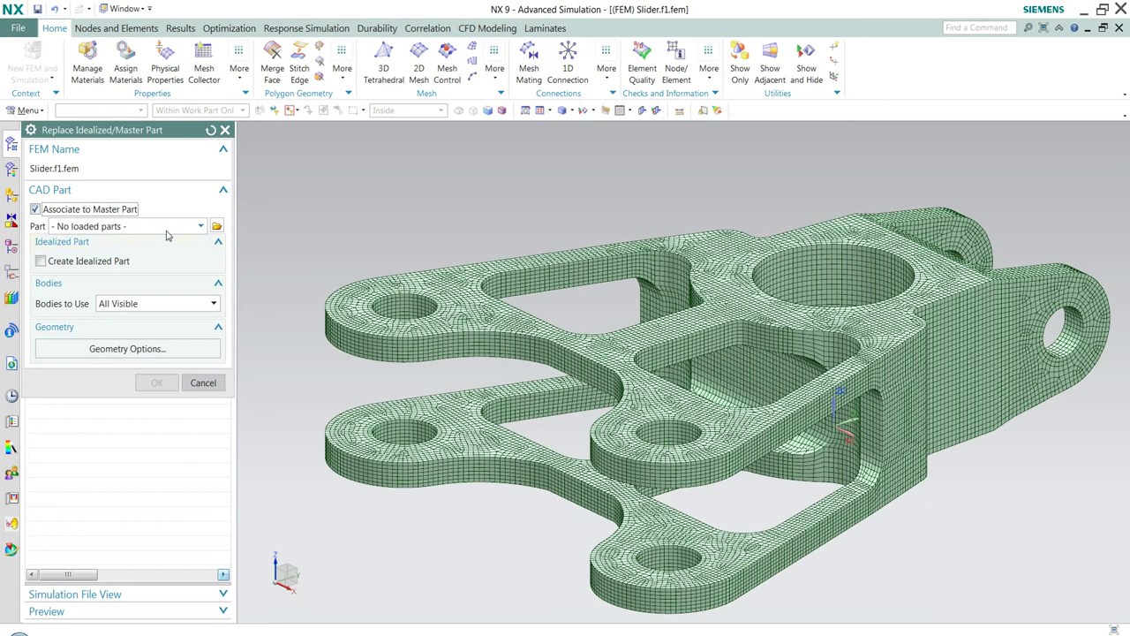
{"action": "left_click", "coordinate": [219, 228]}
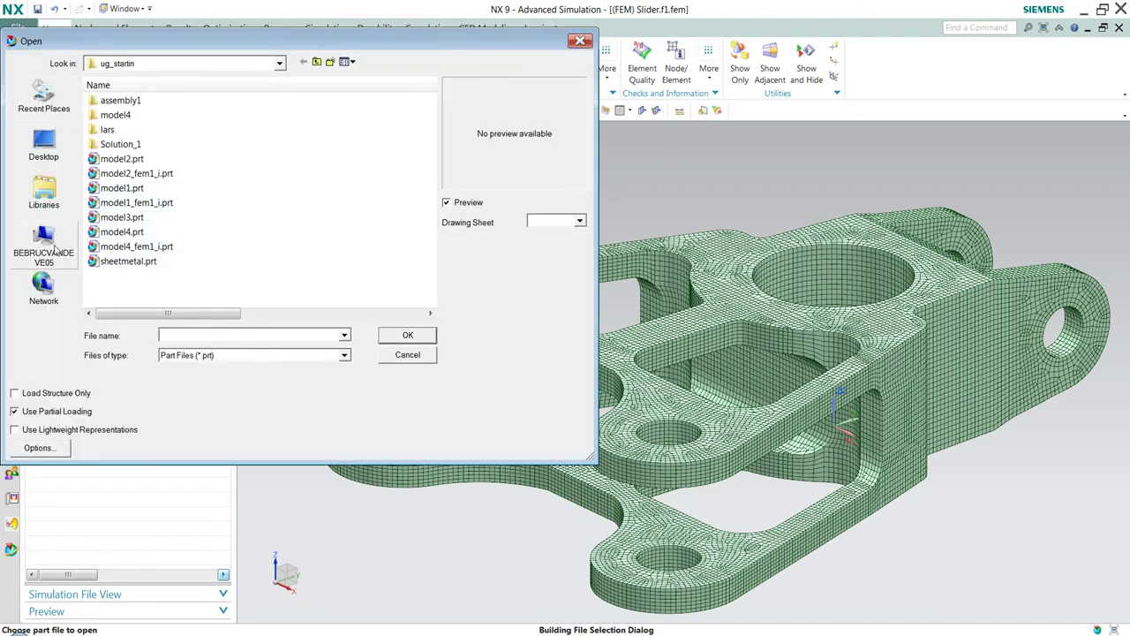
{"action": "left_click", "coordinate": [44, 143]}
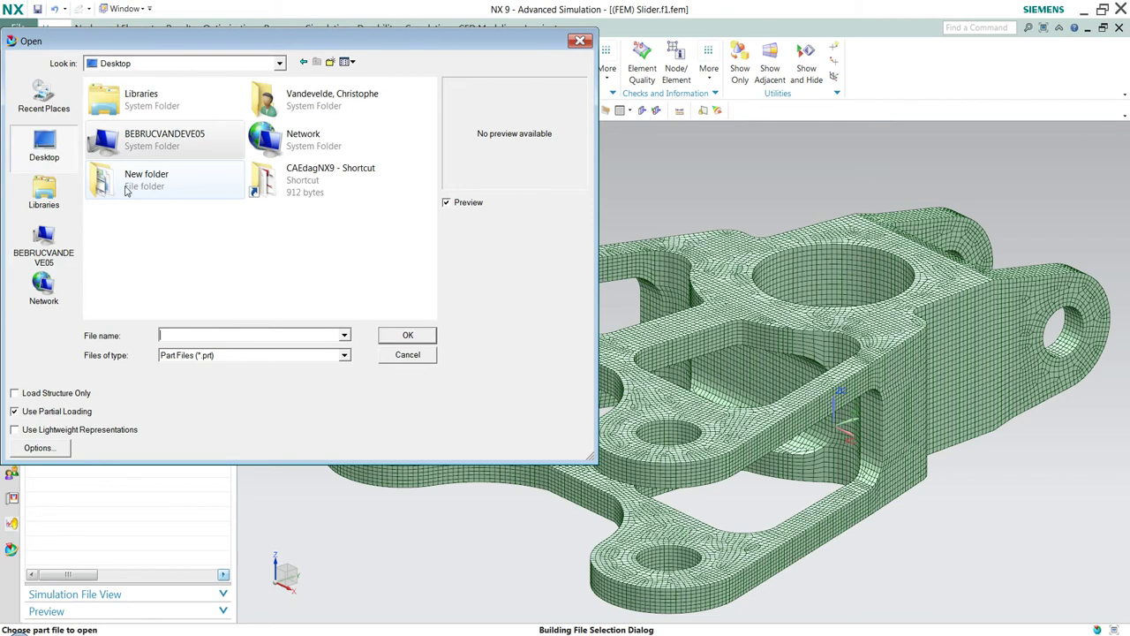
{"action": "double_click", "coordinate": [336, 184]}
{"action": "double_click", "coordinate": [125, 131]}
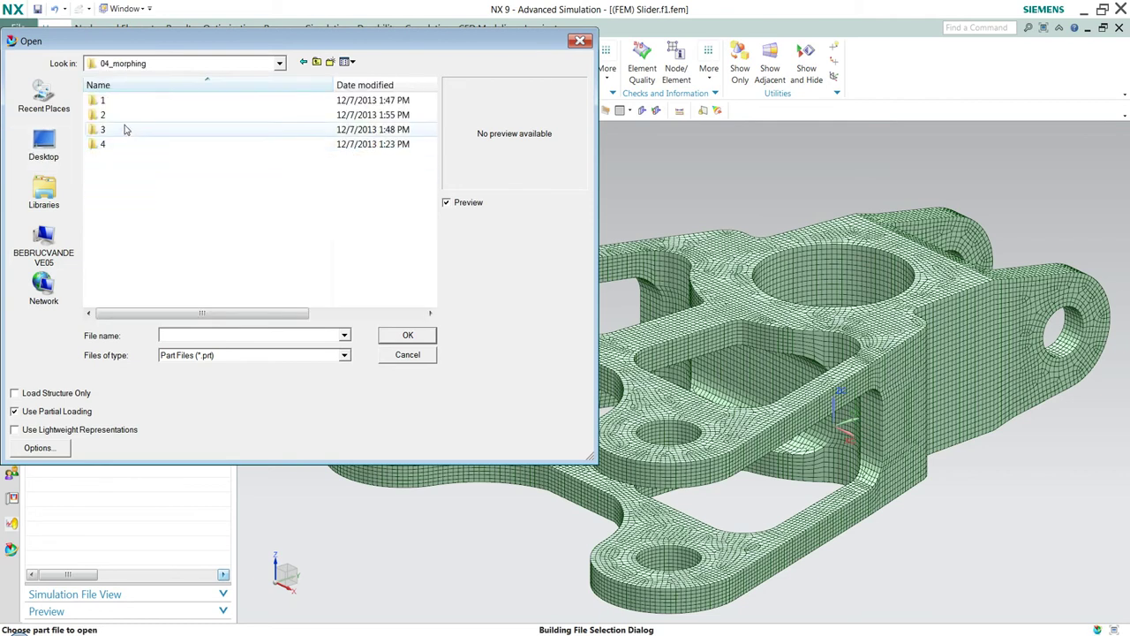
{"action": "double_click", "coordinate": [124, 116]}
{"action": "left_click", "coordinate": [122, 101]}
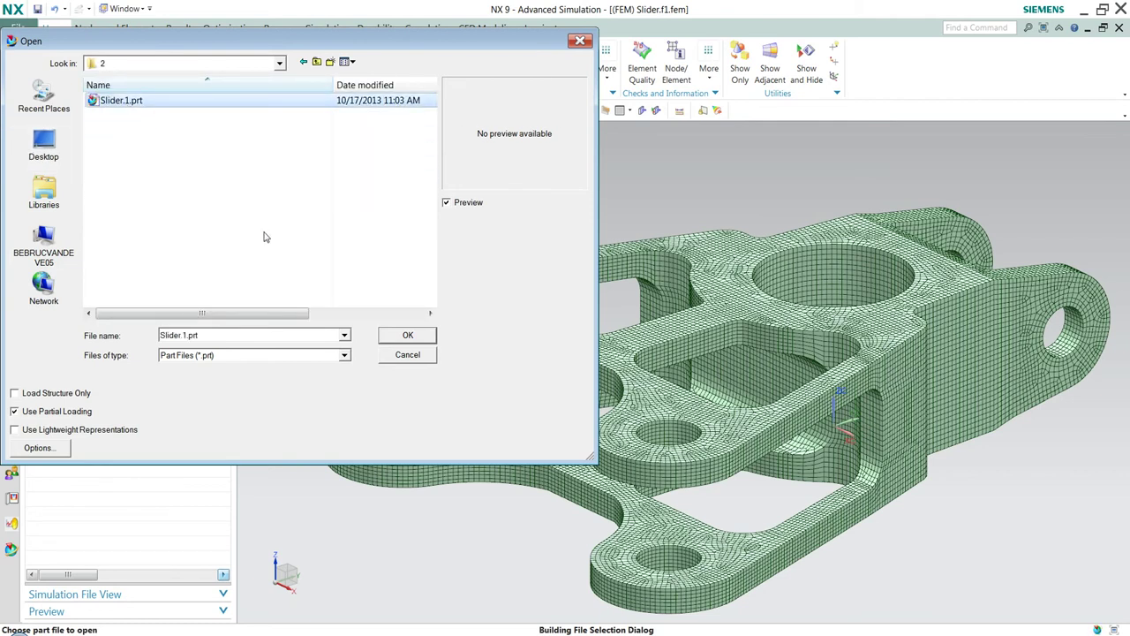
{"action": "double_click", "coordinate": [130, 103]}
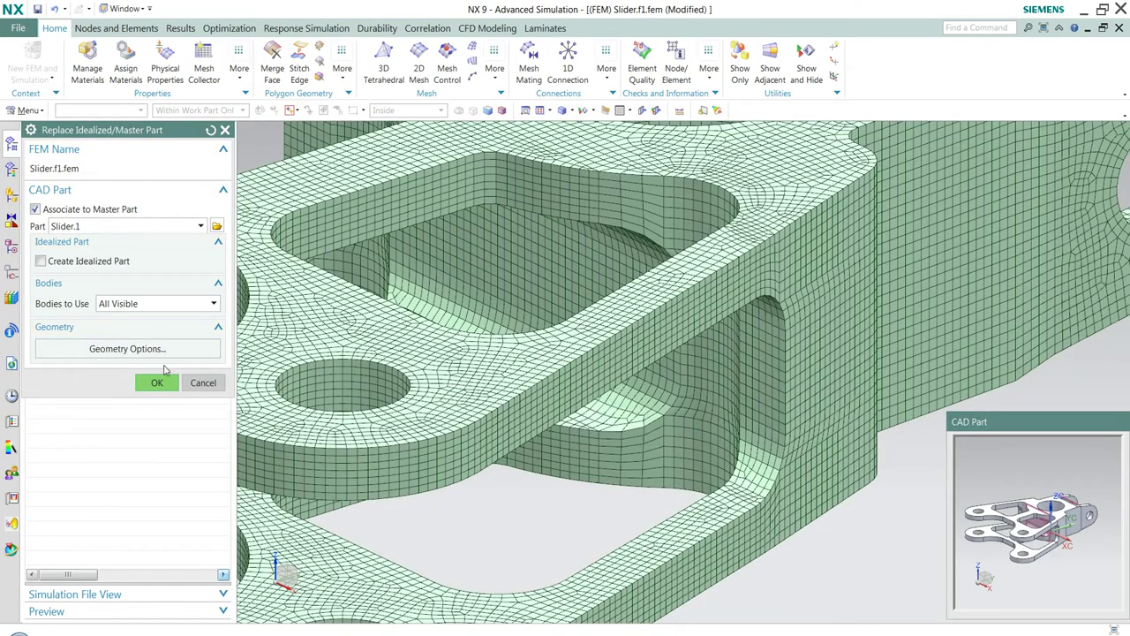
{"action": "left_click", "coordinate": [154, 381]}
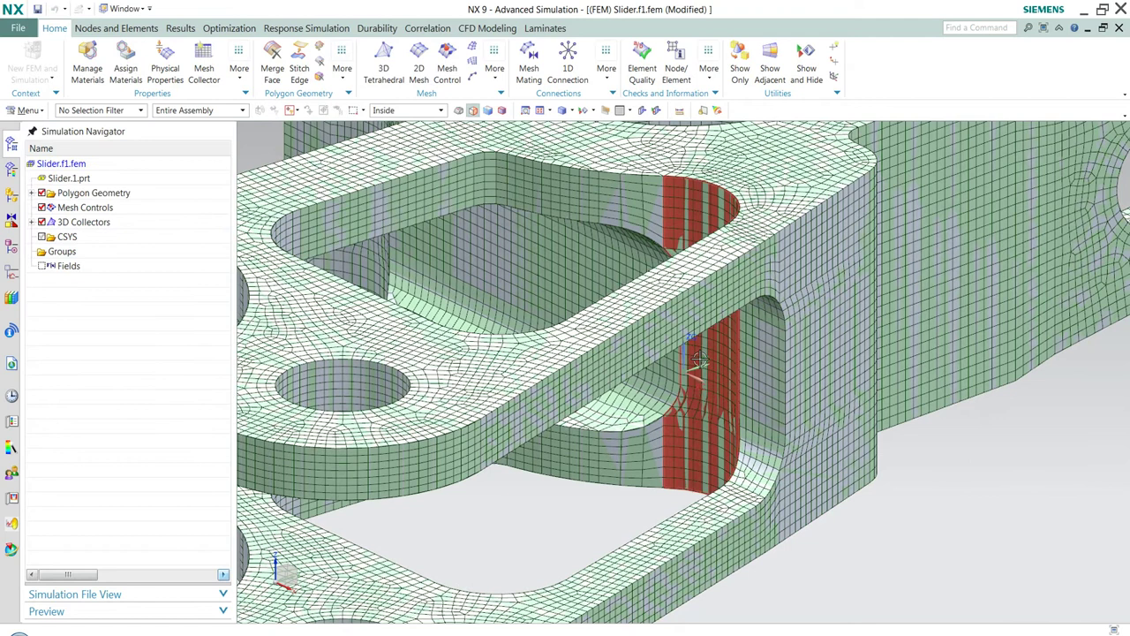
Step: Associate the slider mesh nodes with the SLIDER.1 polygon body using a 1 mm distance tolerance
{"action": "key", "text": "ctrl+f"}
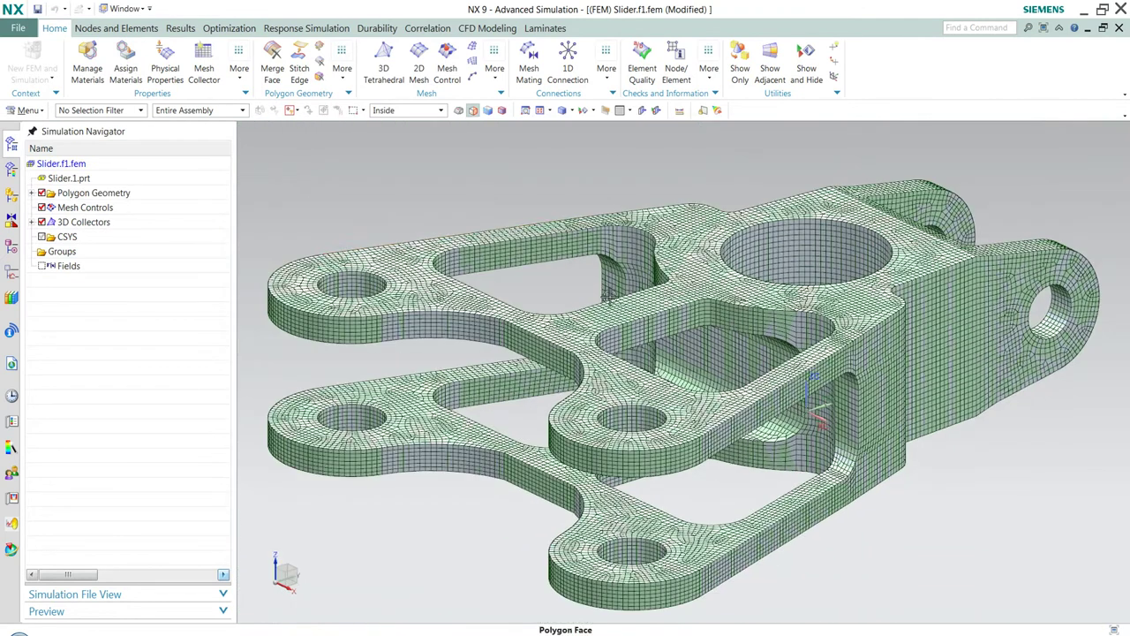
{"action": "left_click", "coordinate": [97, 29]}
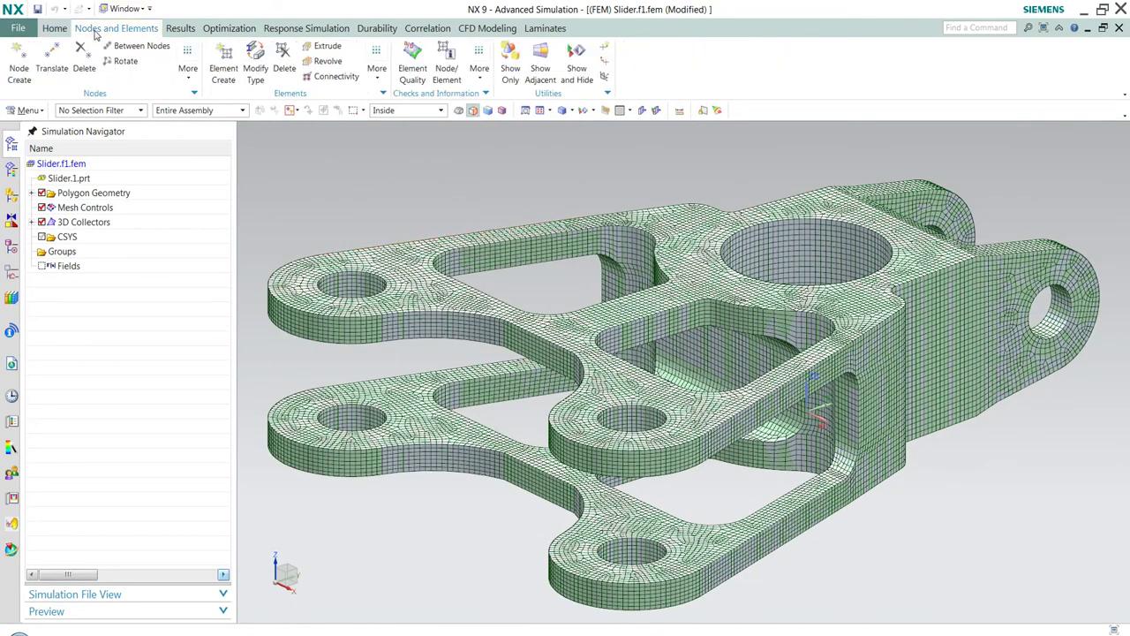
{"action": "left_click", "coordinate": [376, 67]}
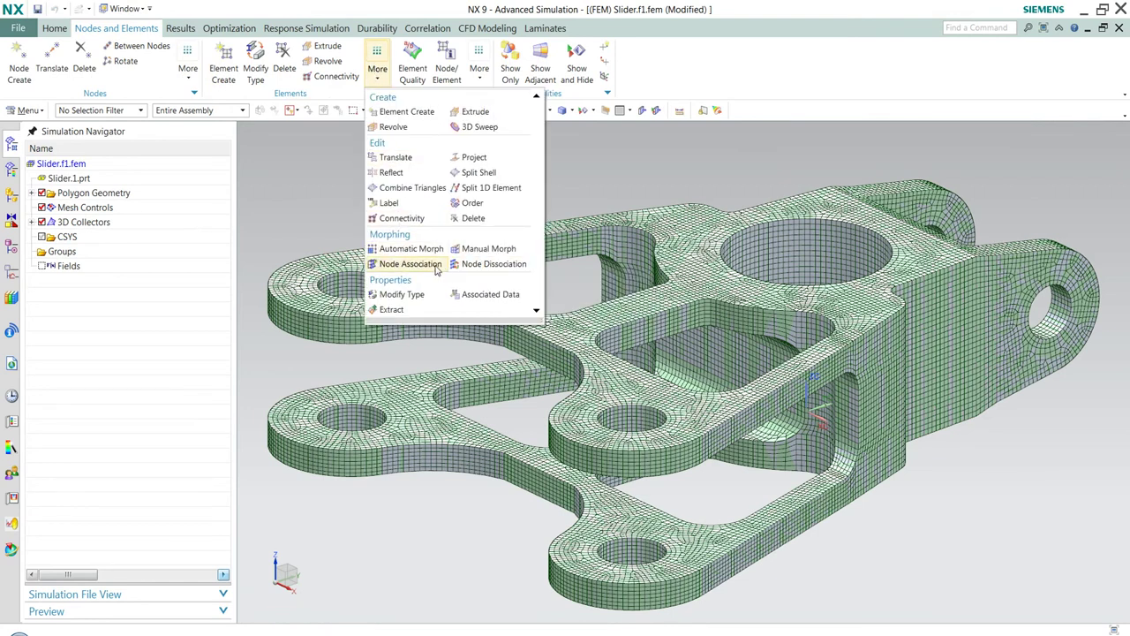
{"action": "left_click", "coordinate": [415, 264]}
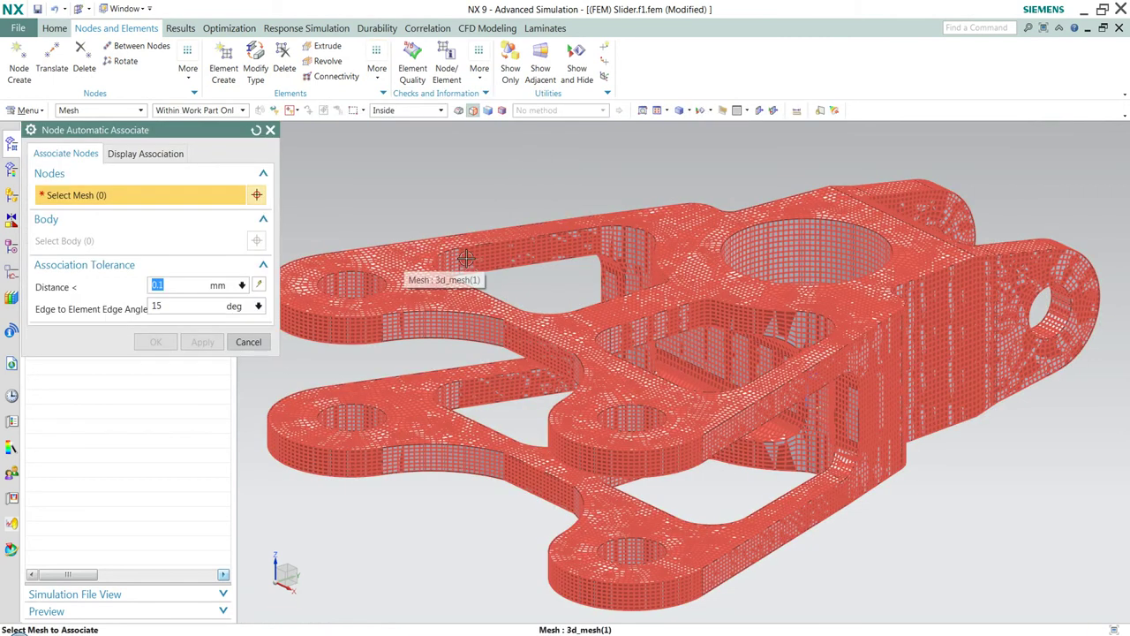
{"action": "left_click", "coordinate": [169, 244]}
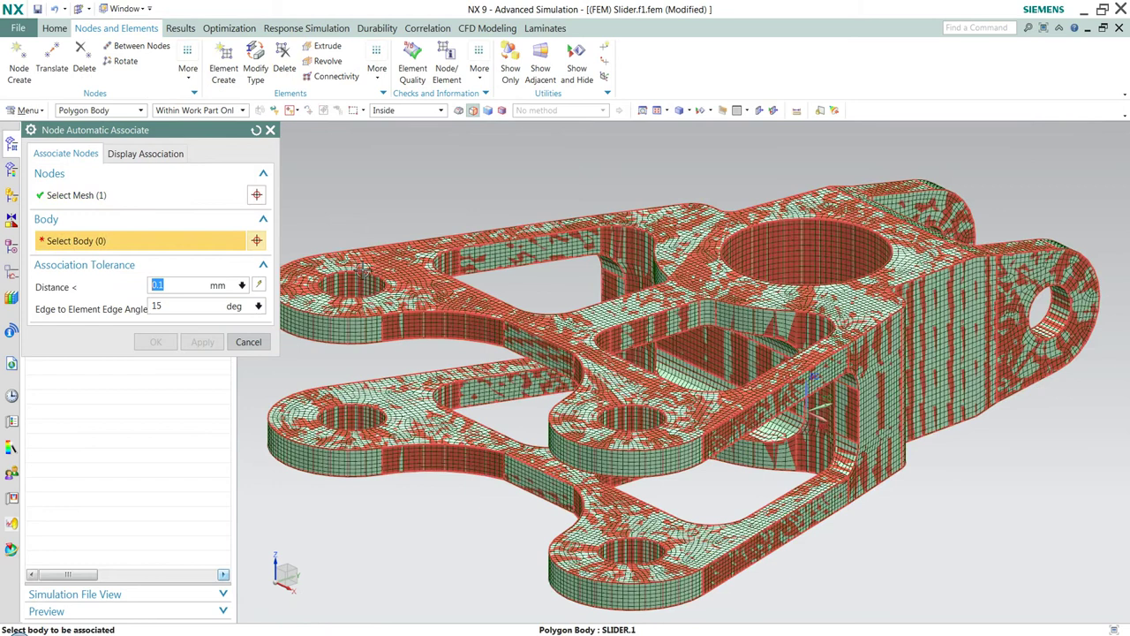
{"action": "left_click", "coordinate": [353, 263]}
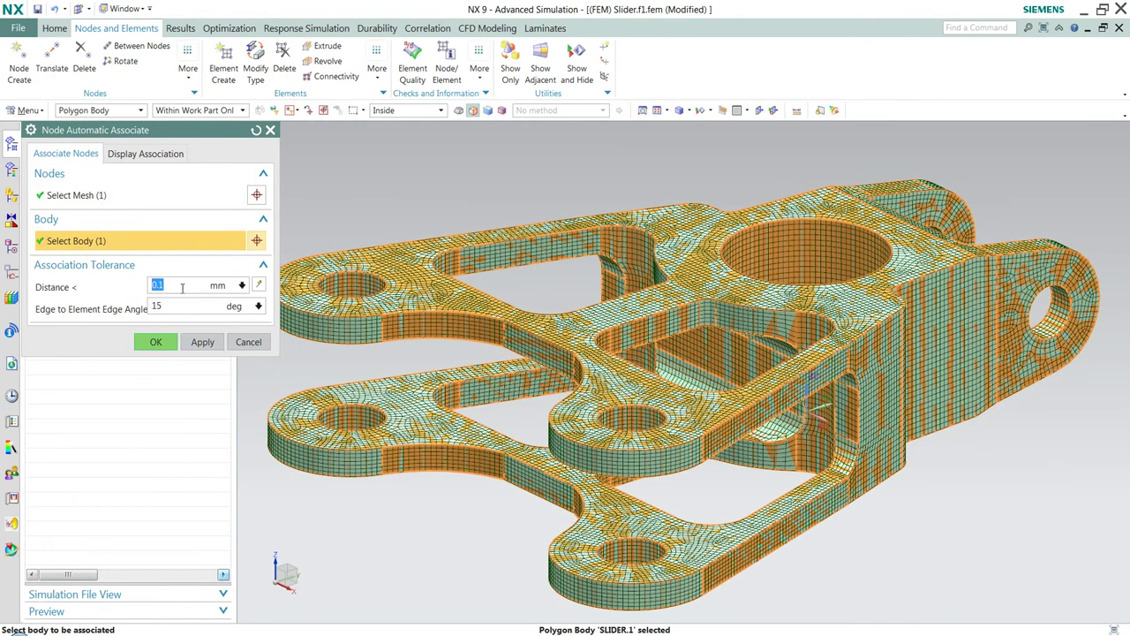
{"action": "left_click_drag", "start_coordinate": [181, 286], "coordinate": [146, 294]}
{"action": "type", "text": "1"}
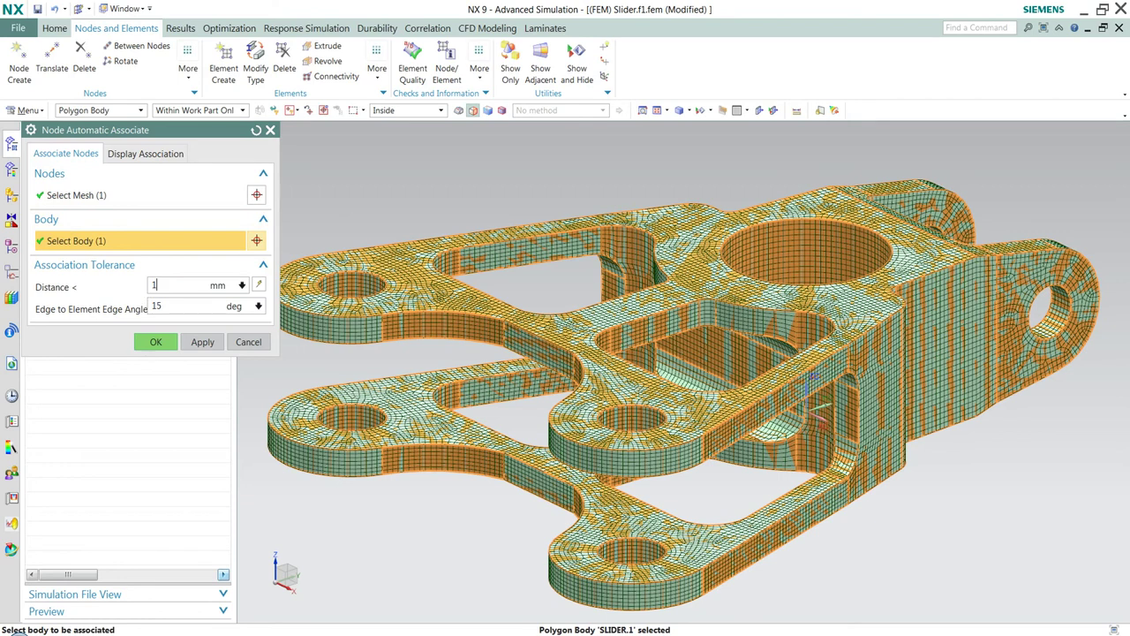
{"action": "left_click", "coordinate": [156, 342]}
{"action": "left_click", "coordinate": [189, 344]}
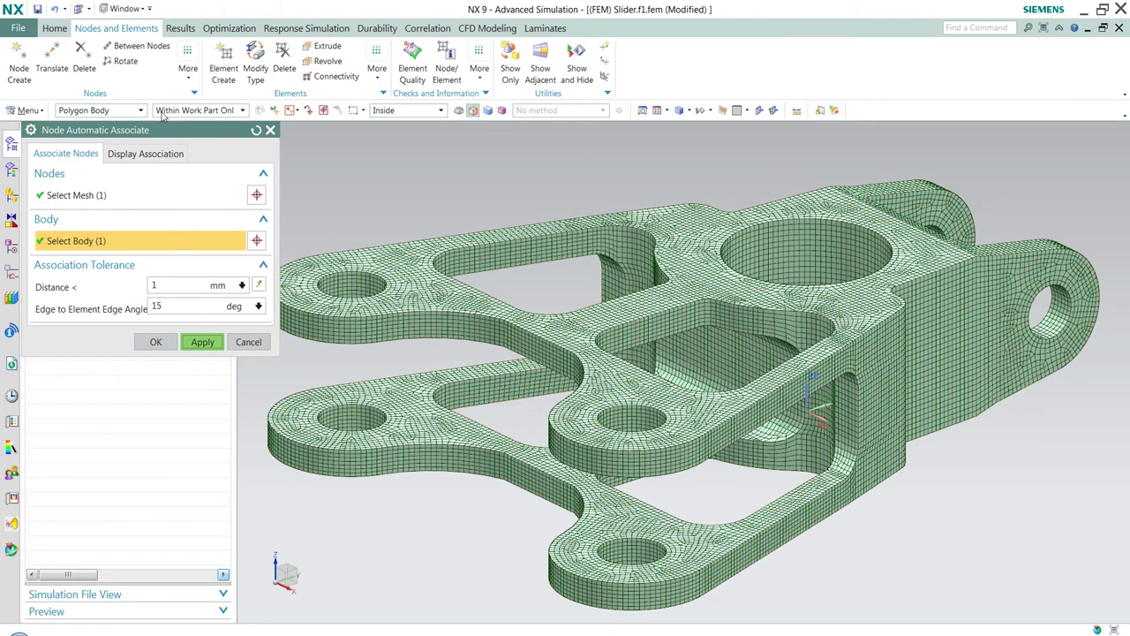
Step: Check for orphan nodes and show nodes associated with the slider's rounded end face
{"action": "left_click", "coordinate": [155, 155]}
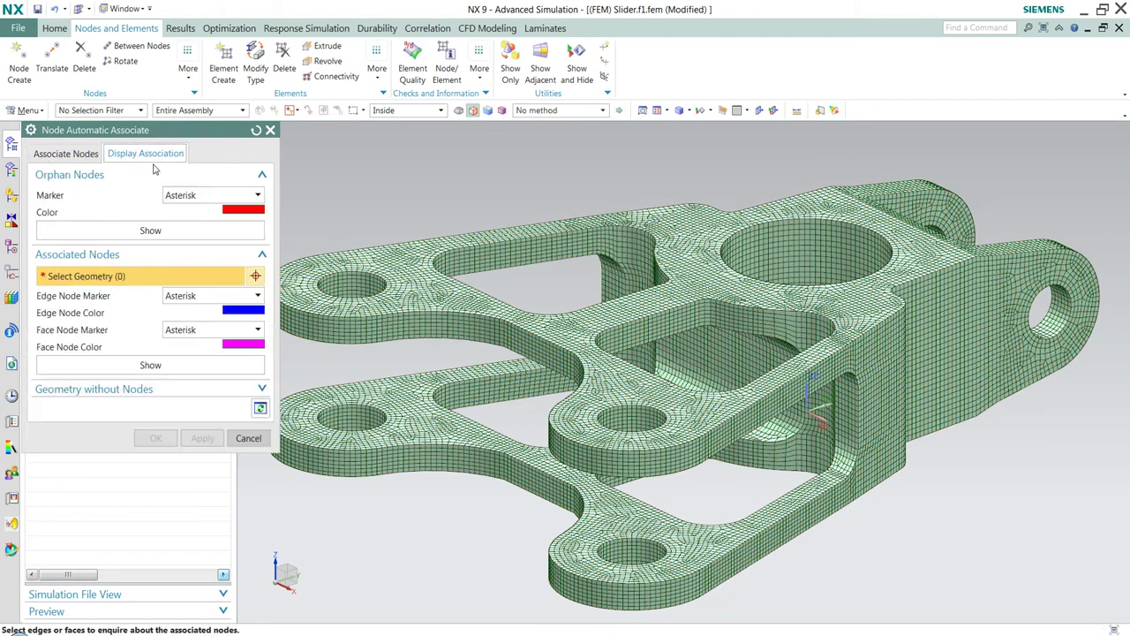
{"action": "left_click", "coordinate": [130, 232]}
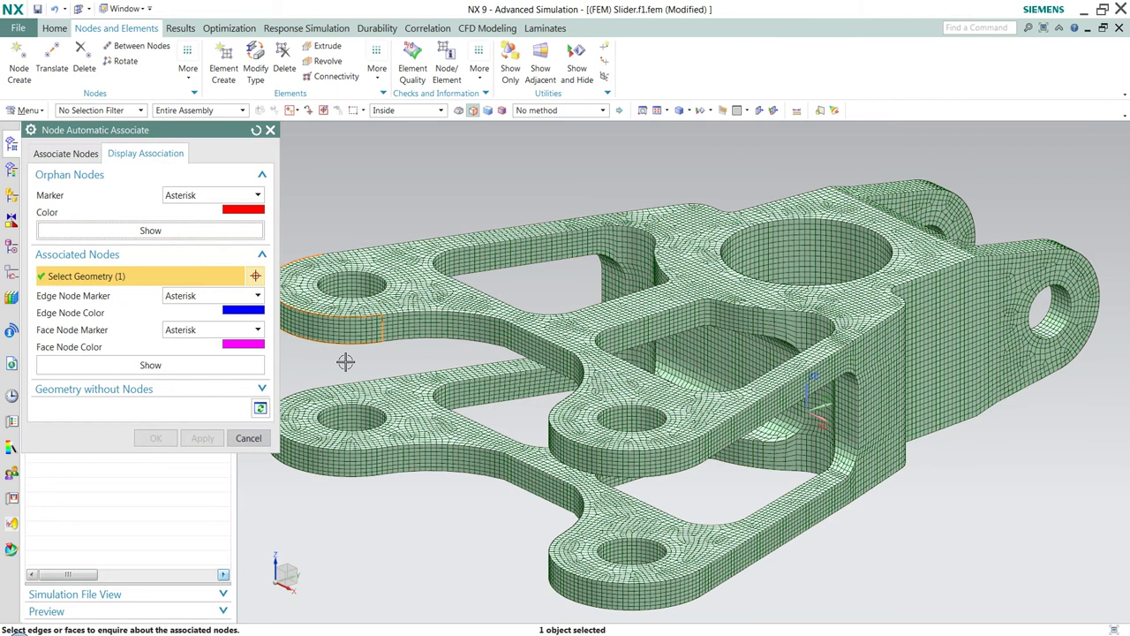
{"action": "middle_click_drag", "start_coordinate": [356, 356], "coordinate": [486, 386], "text": "shift"}
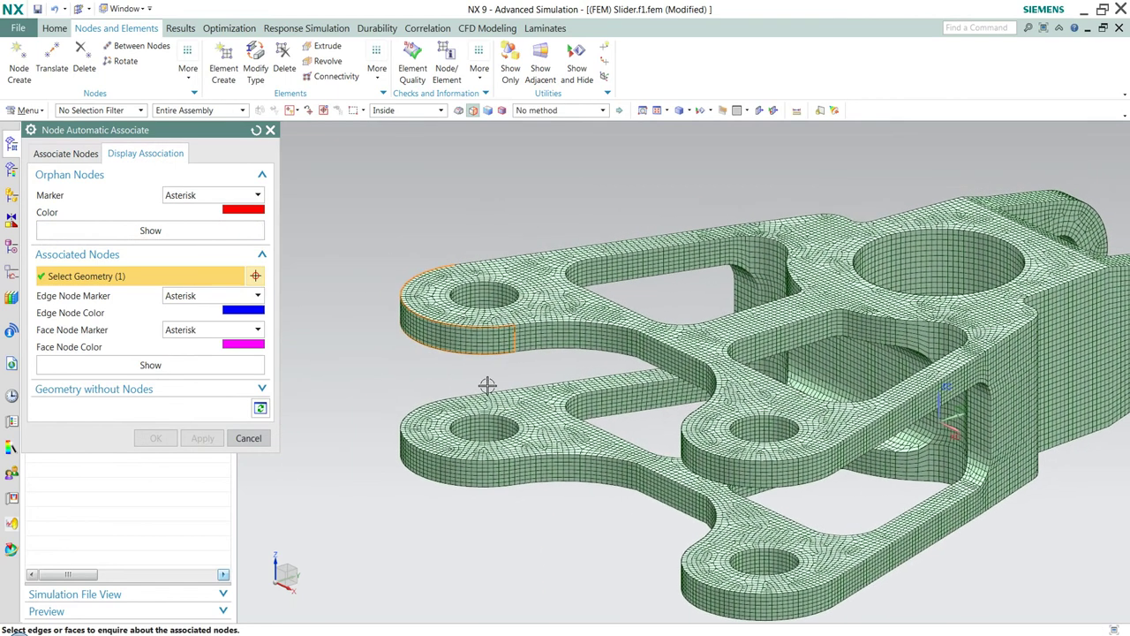
{"action": "left_click", "coordinate": [254, 367]}
{"action": "scroll", "coordinate": [433, 342], "scroll_direction": "down", "scroll_amount": 3}
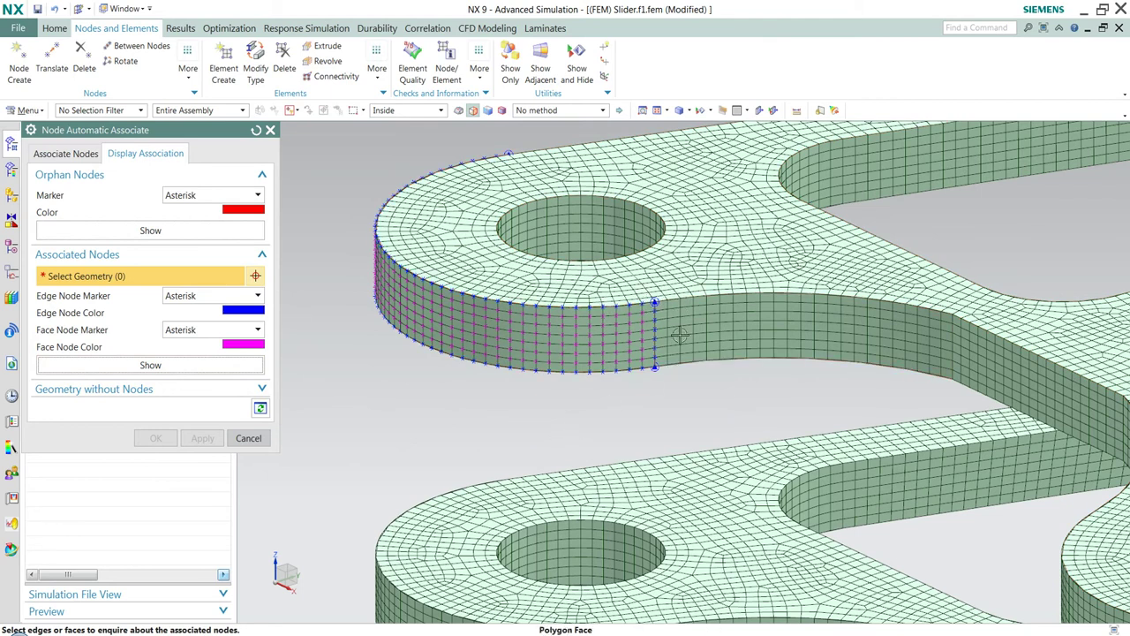
{"action": "scroll", "coordinate": [664, 365], "scroll_direction": "down", "scroll_amount": 2}
{"action": "middle_click_drag", "start_coordinate": [664, 365], "coordinate": [477, 368], "text": "shift"}
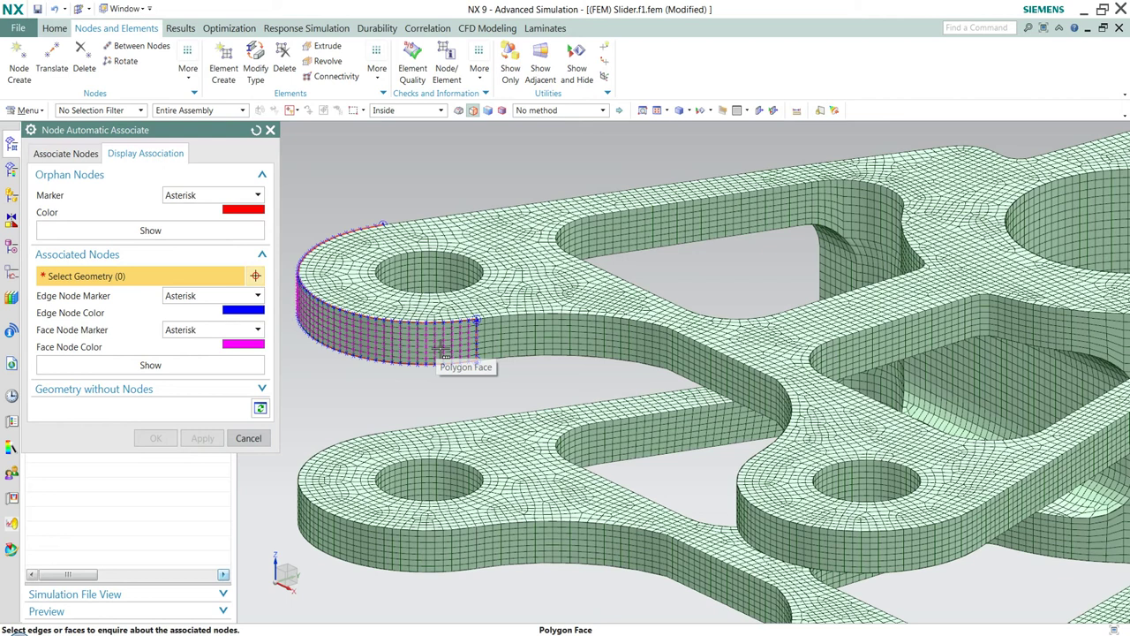
{"action": "scroll", "coordinate": [427, 334], "scroll_direction": "up", "scroll_amount": 2}
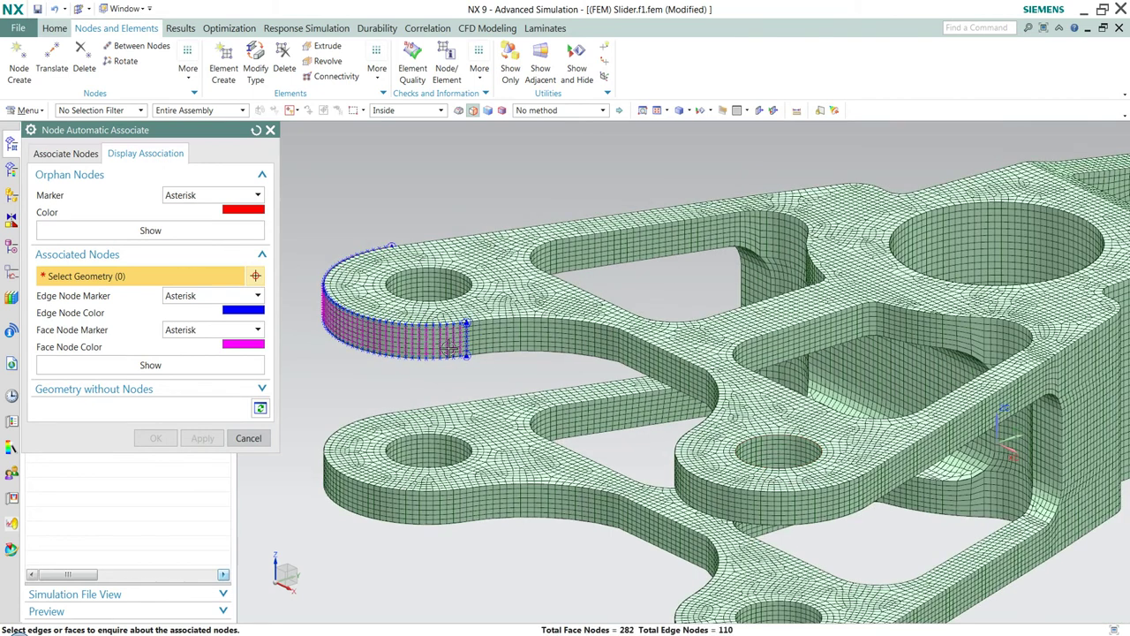
Step: Show nodes associated with the hole, inner and top faces, then close the tool
{"action": "left_click", "coordinate": [769, 455]}
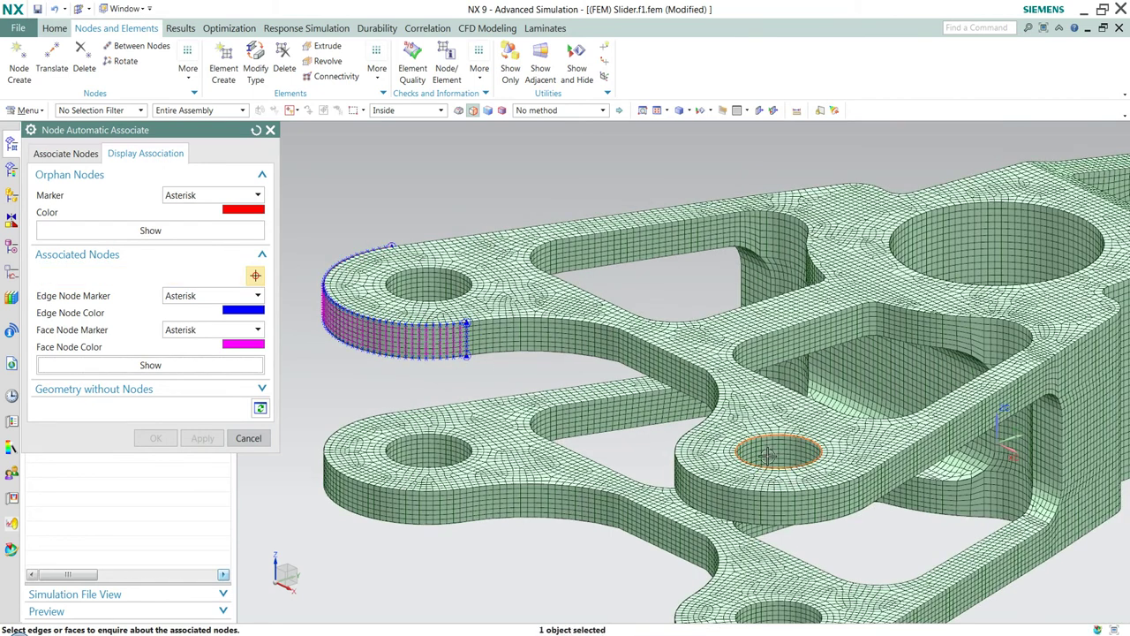
{"action": "left_click", "coordinate": [817, 327]}
{"action": "left_click", "coordinate": [914, 322]}
{"action": "left_click", "coordinate": [781, 249]}
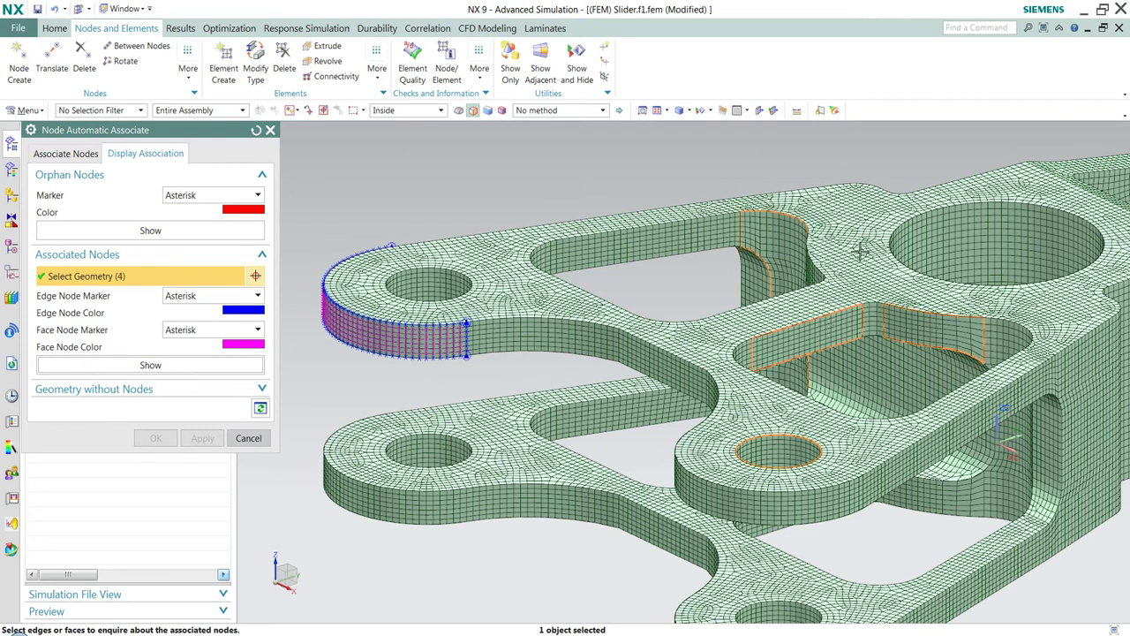
{"action": "left_click", "coordinate": [854, 258]}
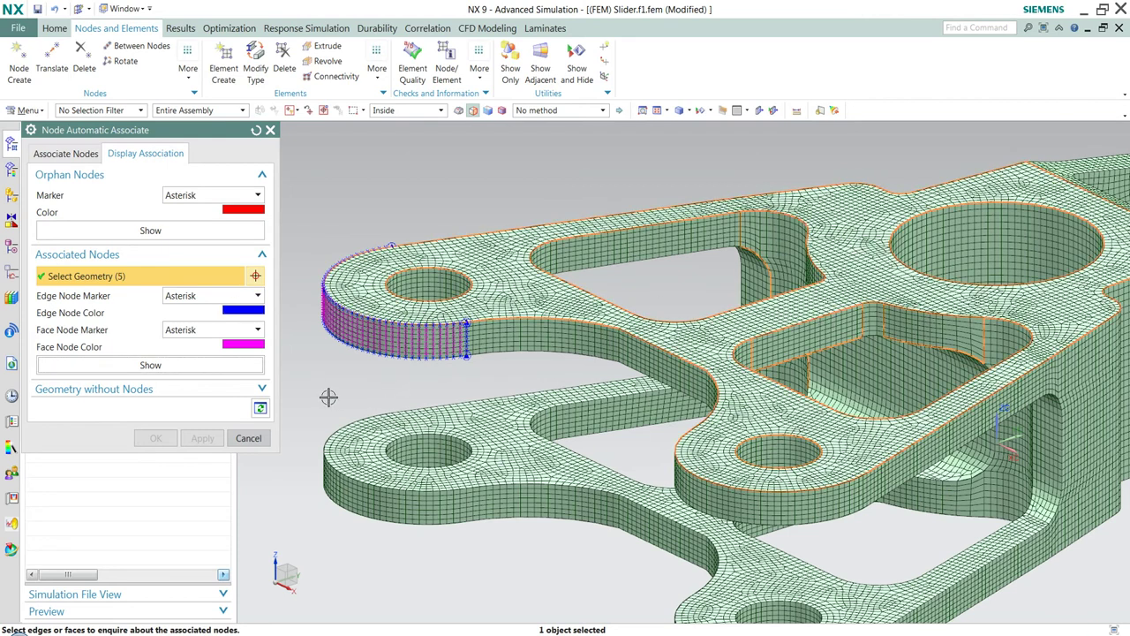
{"action": "left_click", "coordinate": [206, 372]}
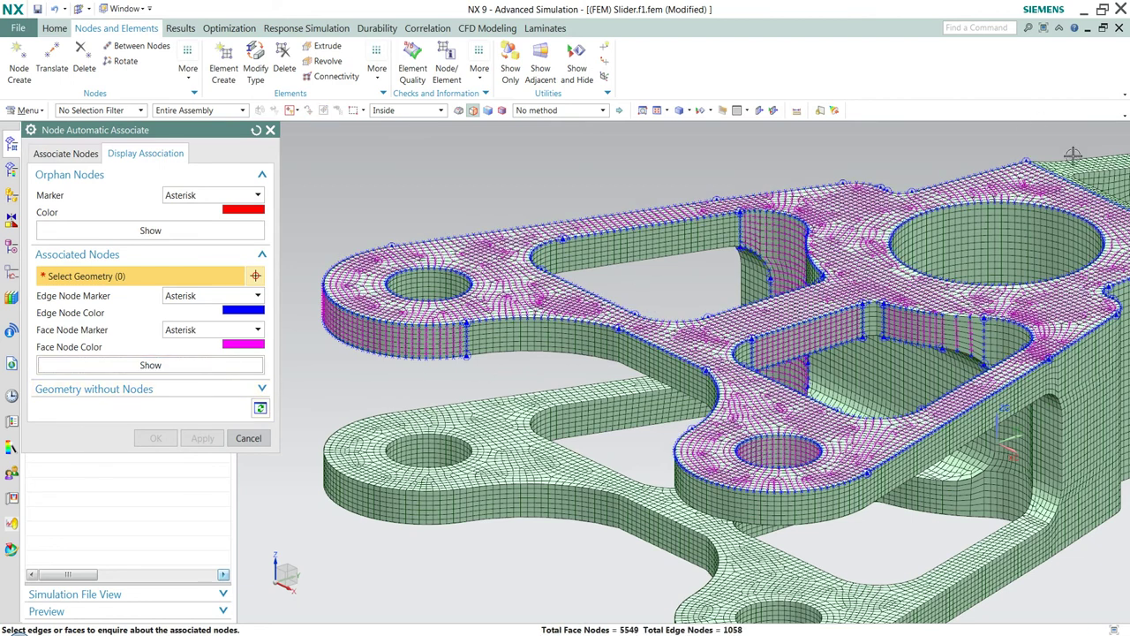
{"action": "scroll", "coordinate": [771, 362], "scroll_direction": "down", "scroll_amount": 1}
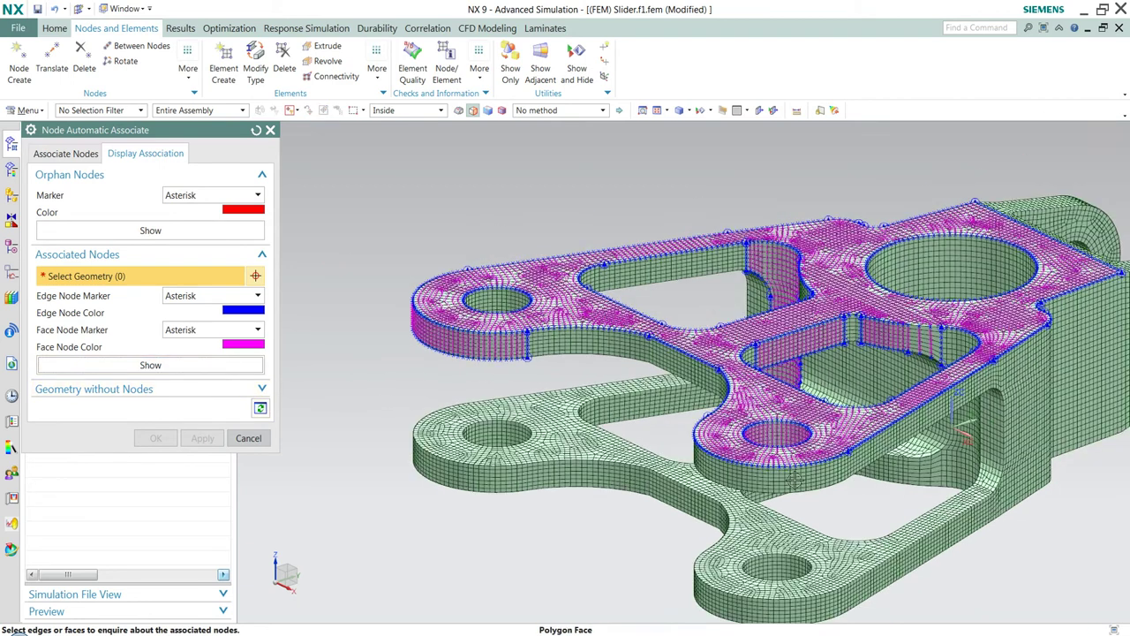
{"action": "left_click", "coordinate": [262, 439]}
{"action": "middle_click_drag", "start_coordinate": [361, 437], "coordinate": [260, 412], "text": "shift"}
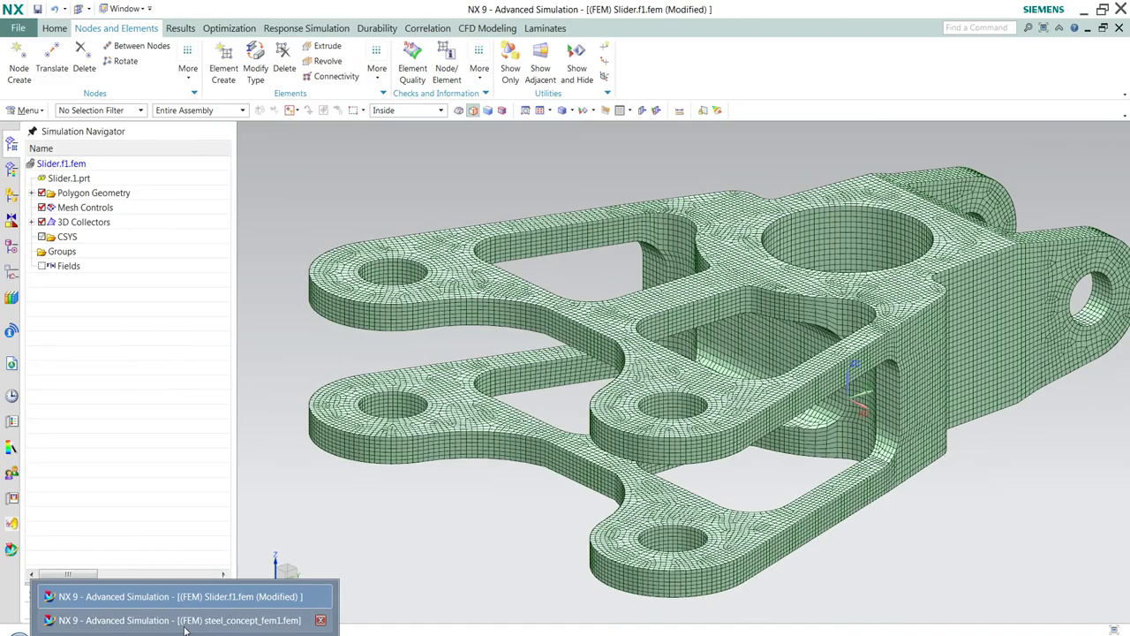
Step: Switch to the steel_concept_fem1.fem ship hull model and rotate it to a side view
{"action": "left_click", "coordinate": [187, 624]}
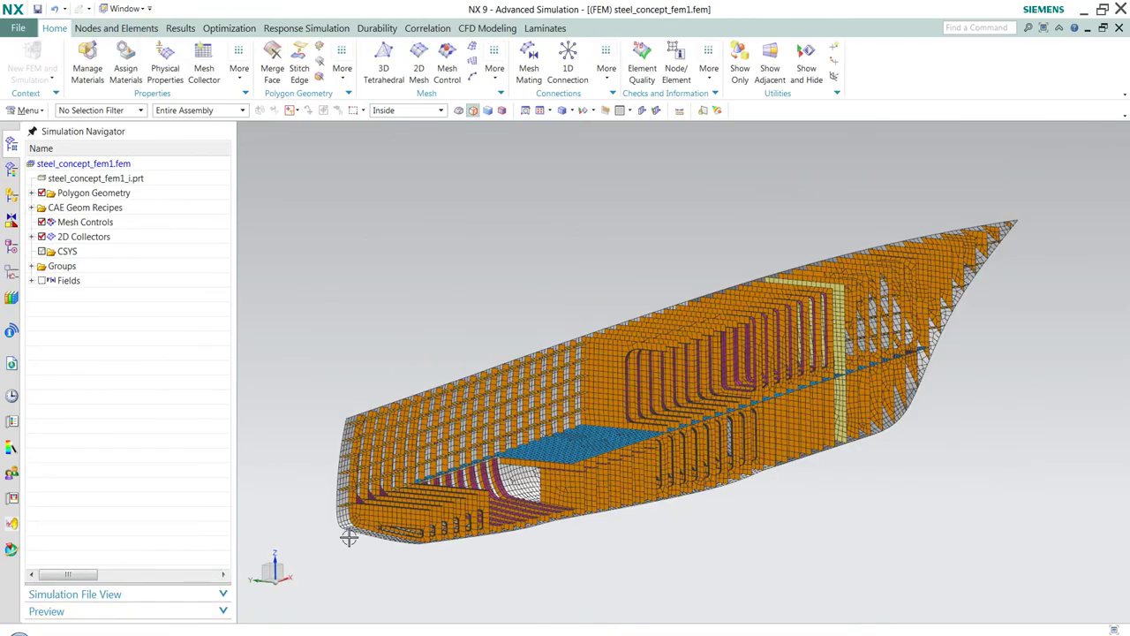
{"action": "middle_click_drag", "start_coordinate": [496, 510], "coordinate": [461, 507]}
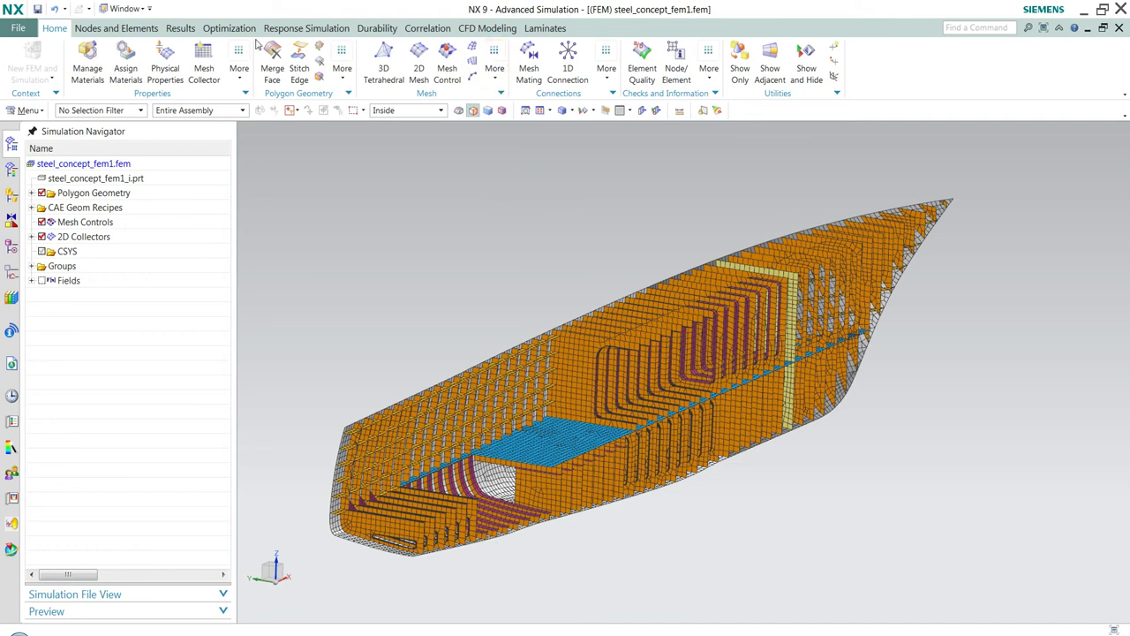
Step: With Reflect, box-select every hull element and copy them across the XC-ZC plane
{"action": "left_click", "coordinate": [116, 28]}
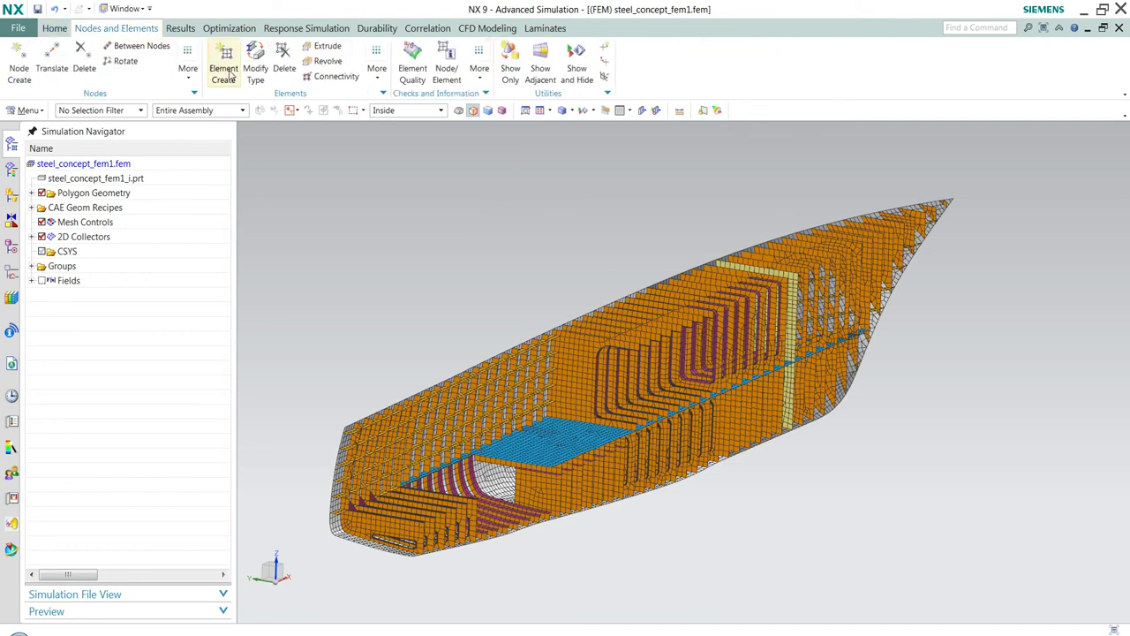
{"action": "left_click", "coordinate": [375, 60]}
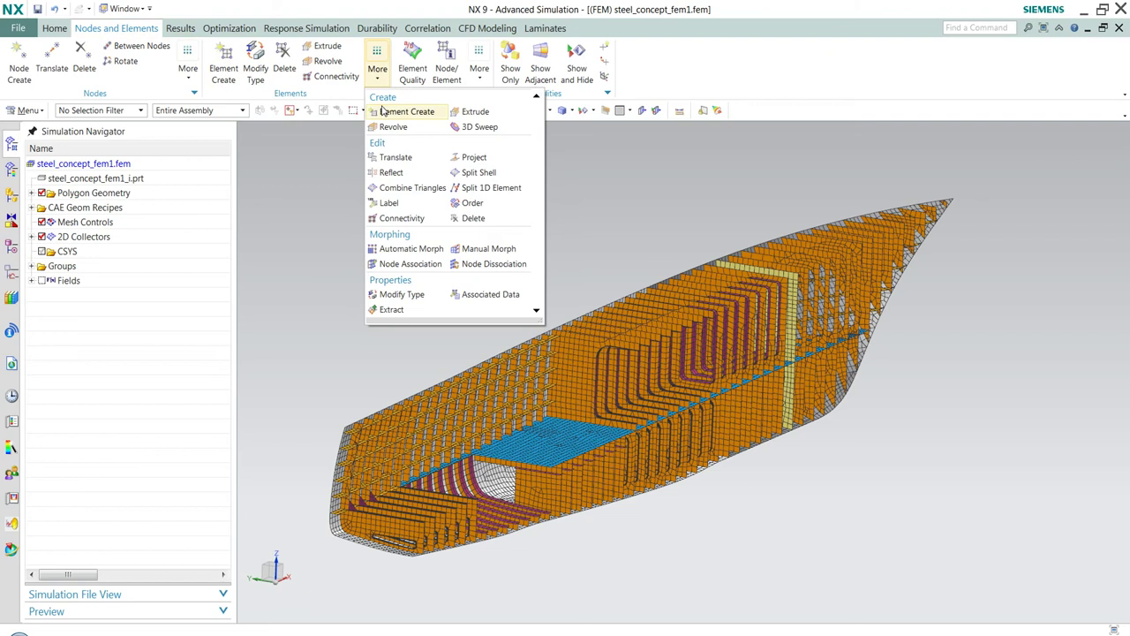
{"action": "left_click", "coordinate": [395, 175]}
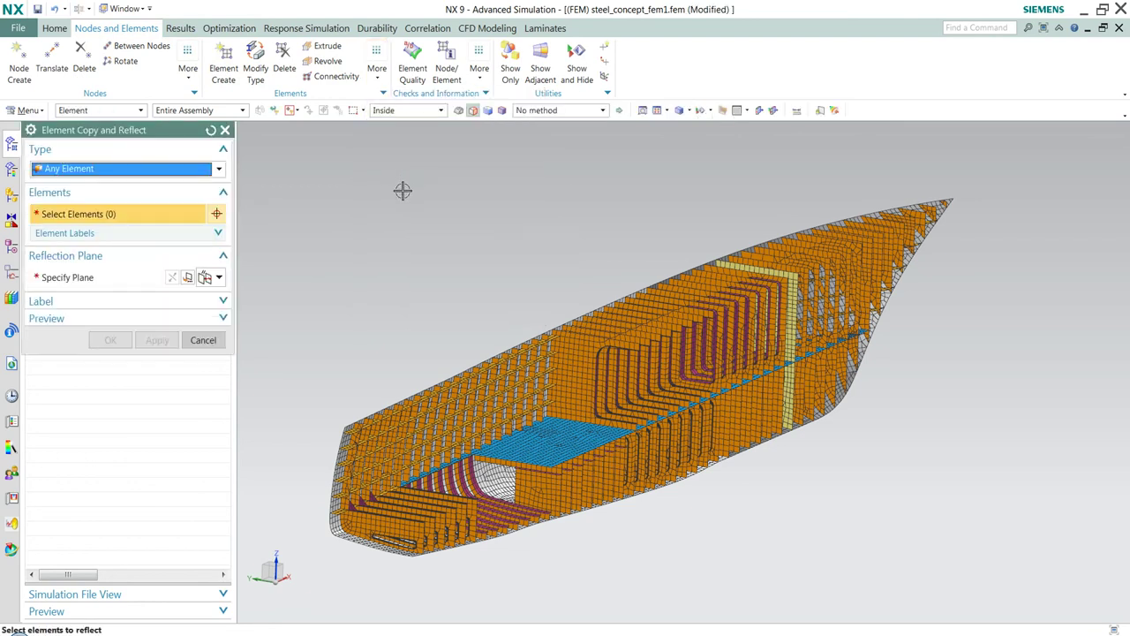
{"action": "left_click_drag", "start_coordinate": [305, 166], "coordinate": [1010, 571]}
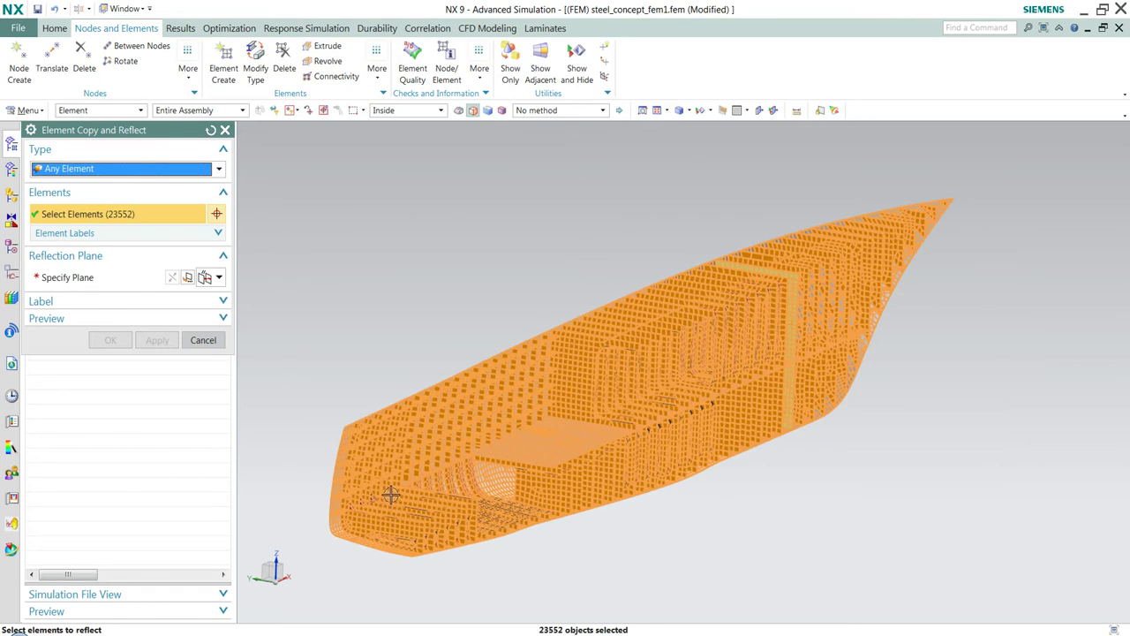
{"action": "left_click_drag", "start_coordinate": [258, 150], "coordinate": [1067, 617]}
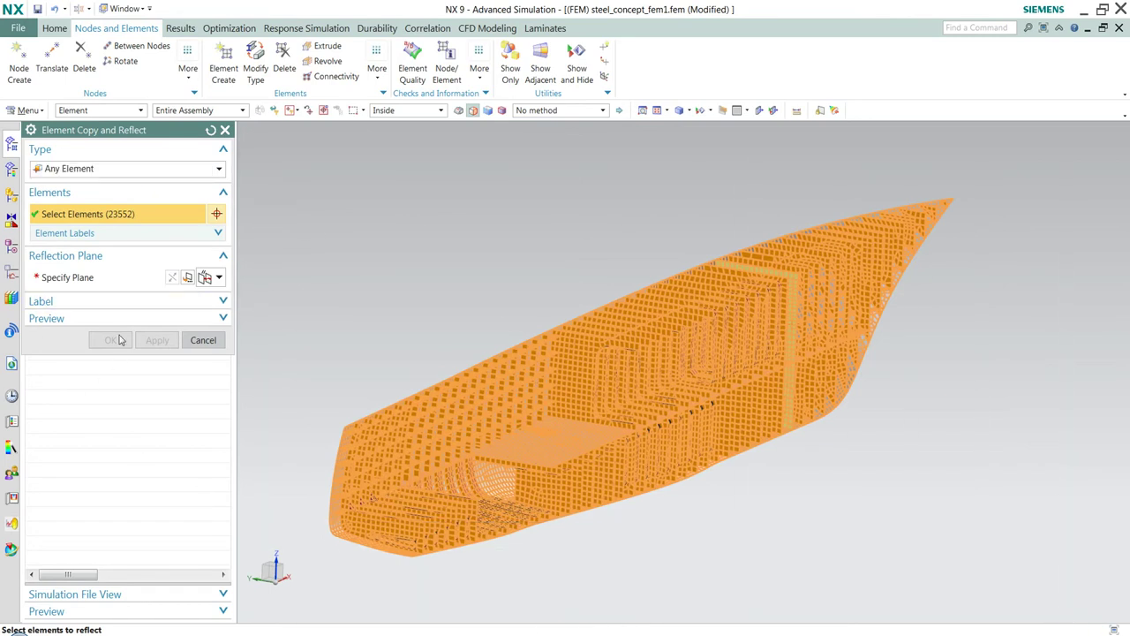
{"action": "left_click", "coordinate": [219, 278]}
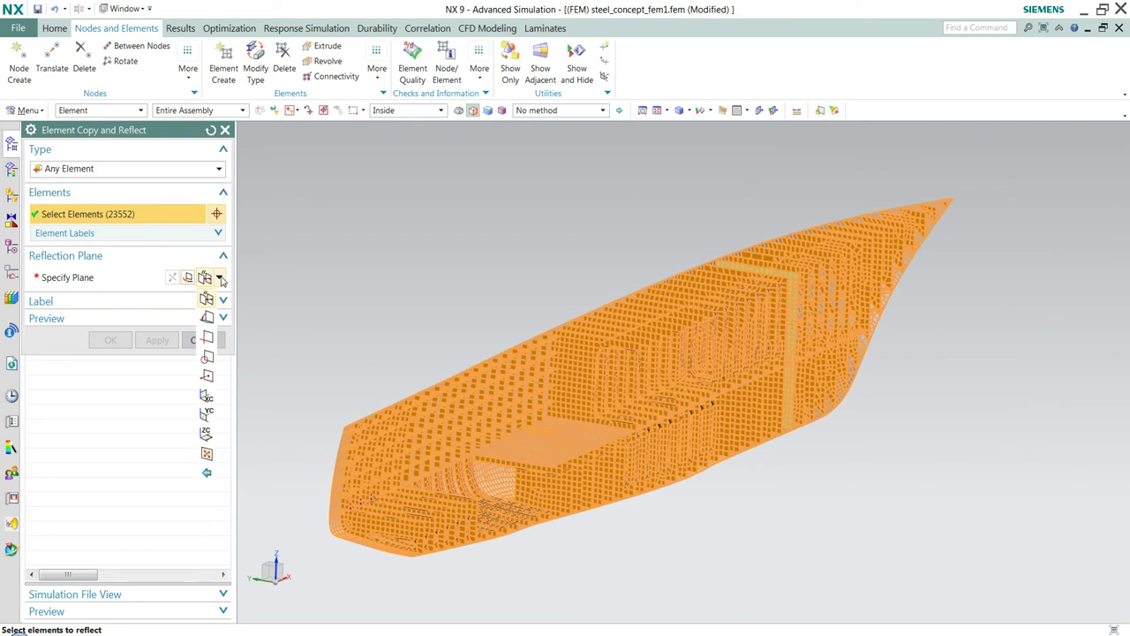
{"action": "left_click", "coordinate": [207, 415]}
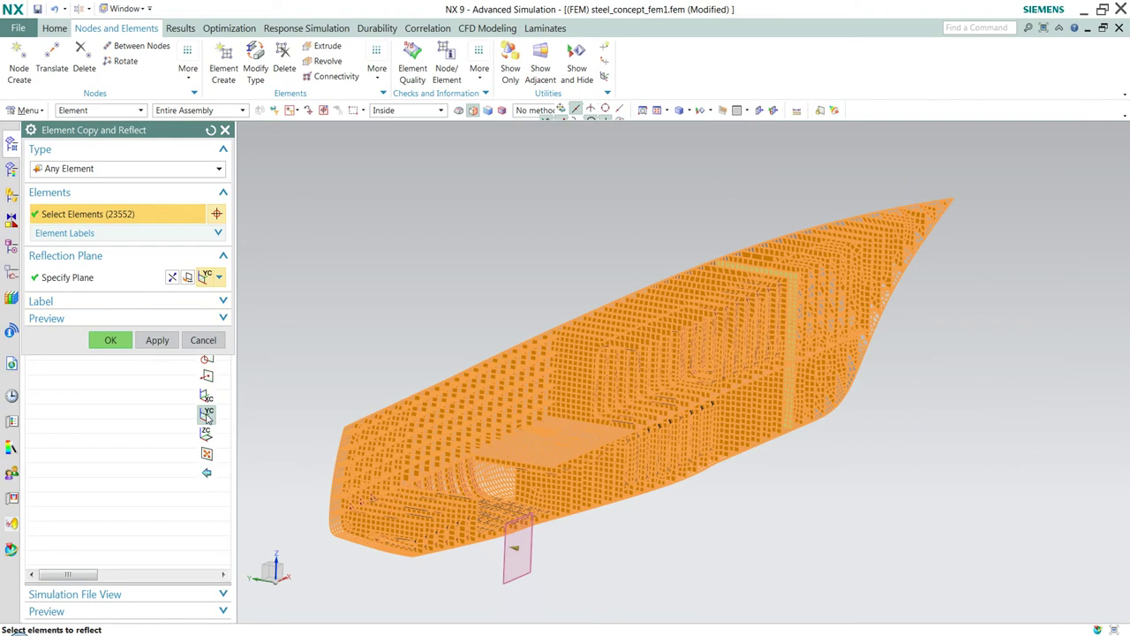
{"action": "left_click", "coordinate": [111, 341]}
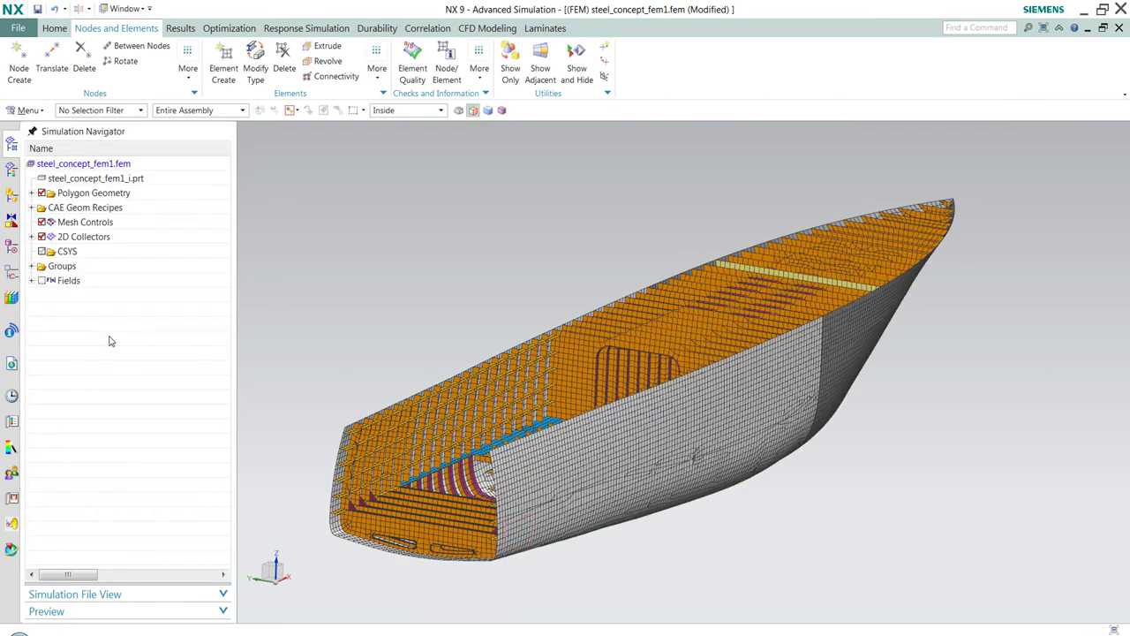
Step: Rotate the now complete hull into view and open the mesh checks list
{"action": "middle_click_drag", "start_coordinate": [501, 452], "coordinate": [542, 242]}
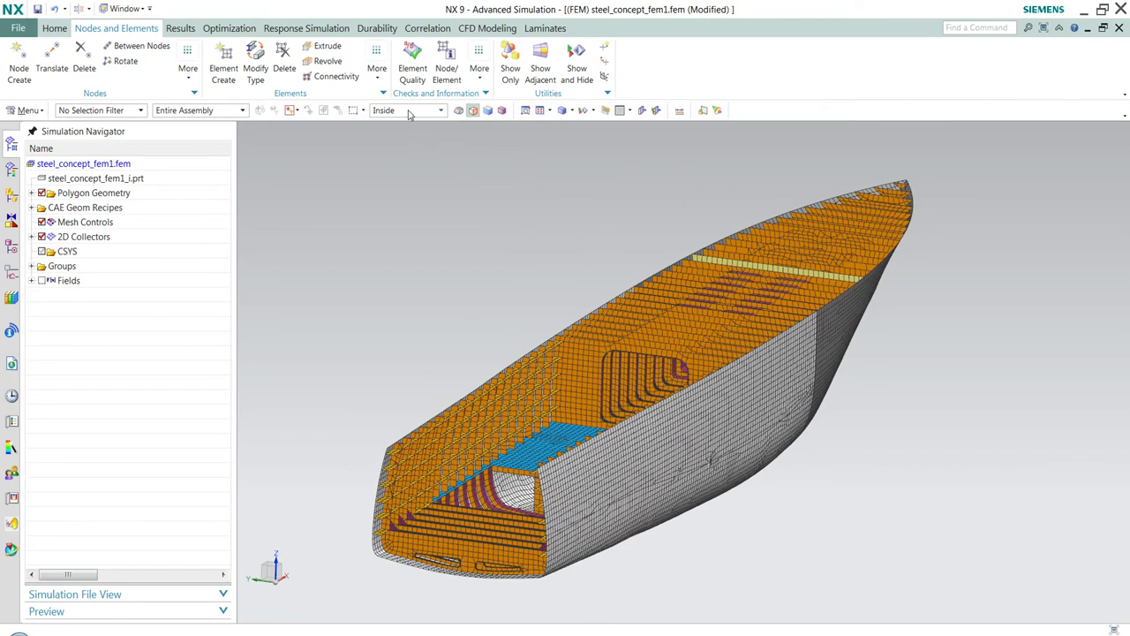
{"action": "left_click", "coordinate": [479, 62]}
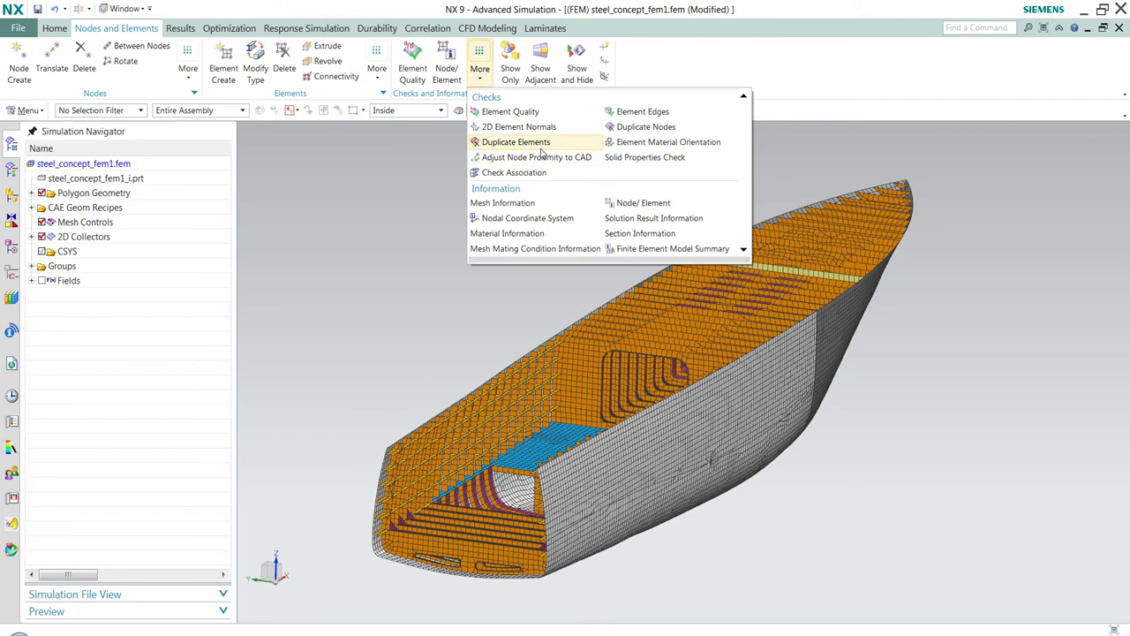
Step: Run the Duplicate Nodes check on all displayed hull nodes
{"action": "left_click", "coordinate": [645, 126]}
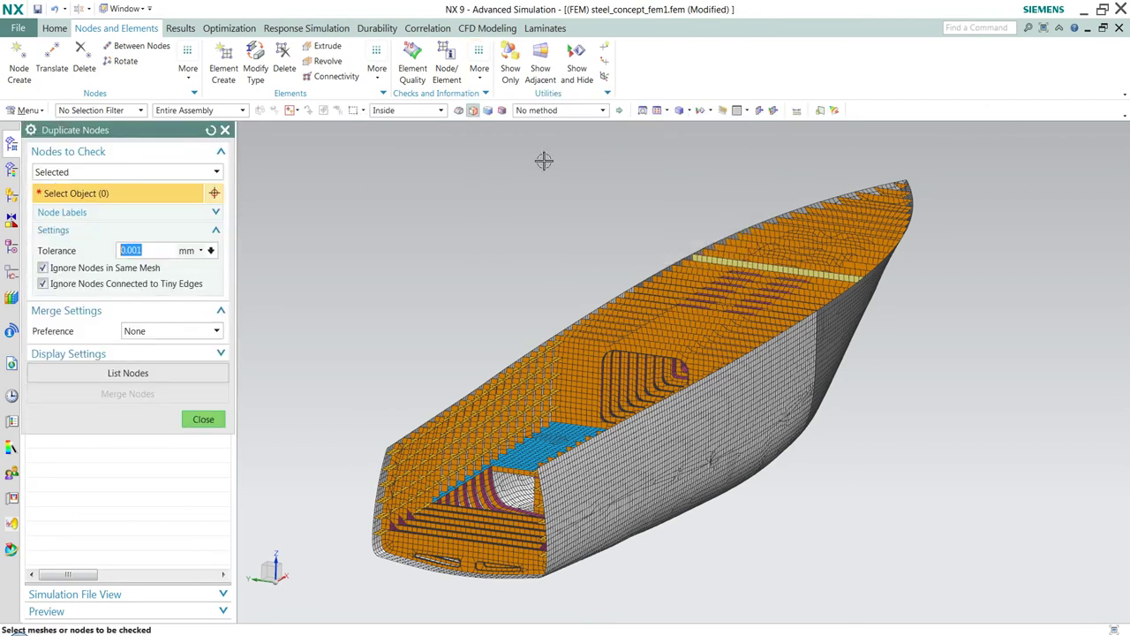
{"action": "left_click", "coordinate": [139, 173]}
{"action": "left_click", "coordinate": [139, 188]}
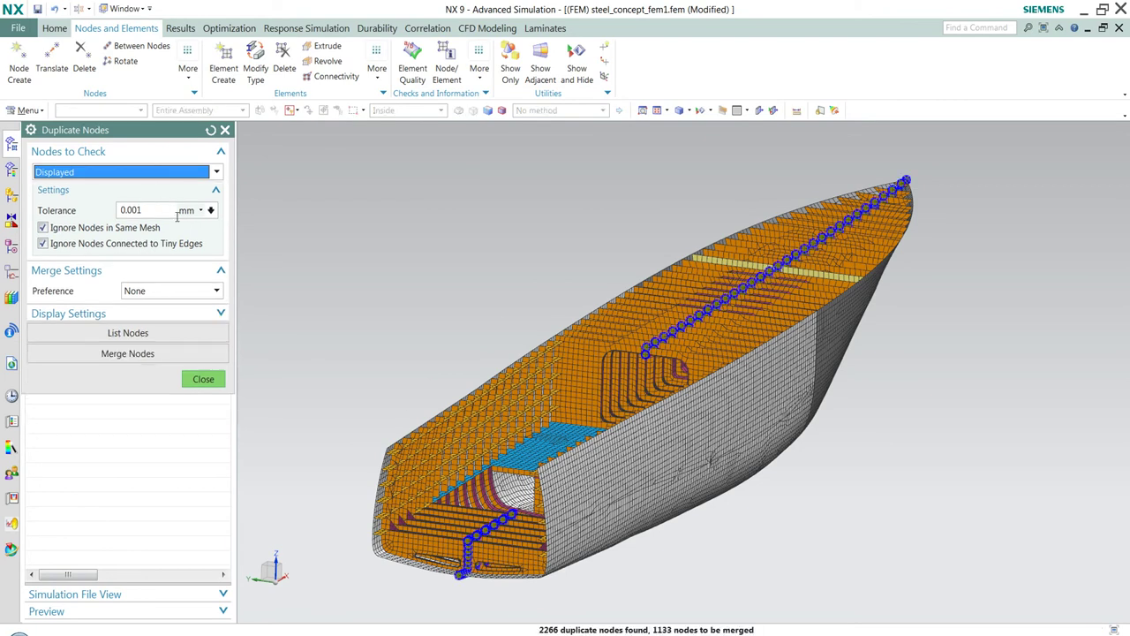
{"action": "middle_click_drag", "start_coordinate": [269, 262], "coordinate": [285, 318]}
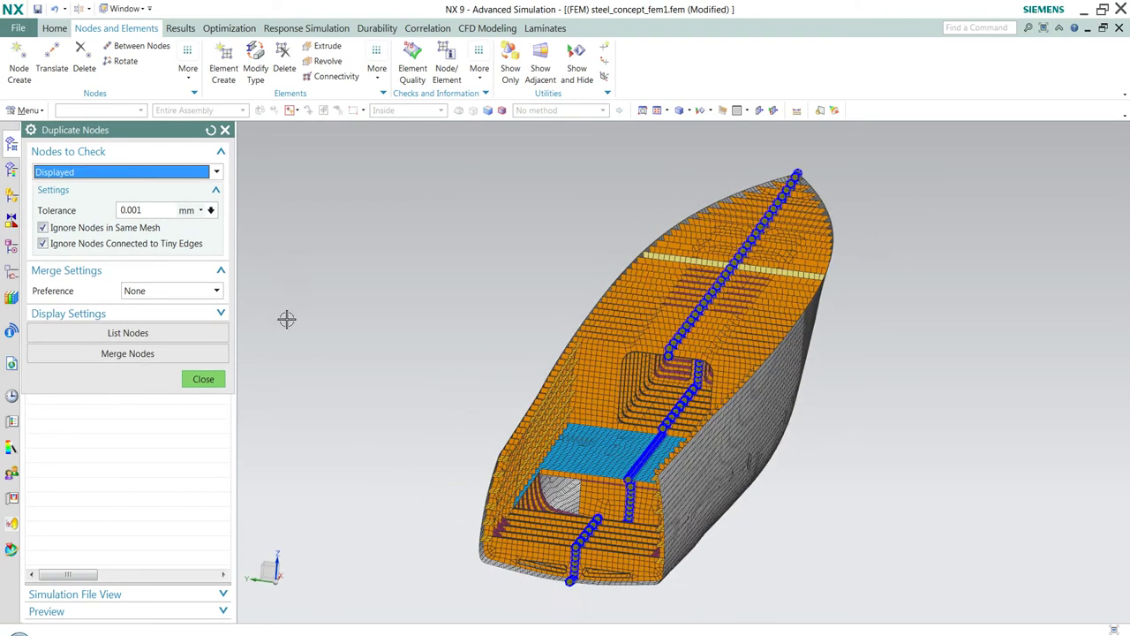
{"action": "scroll", "coordinate": [568, 606], "scroll_direction": "up", "scroll_amount": 5}
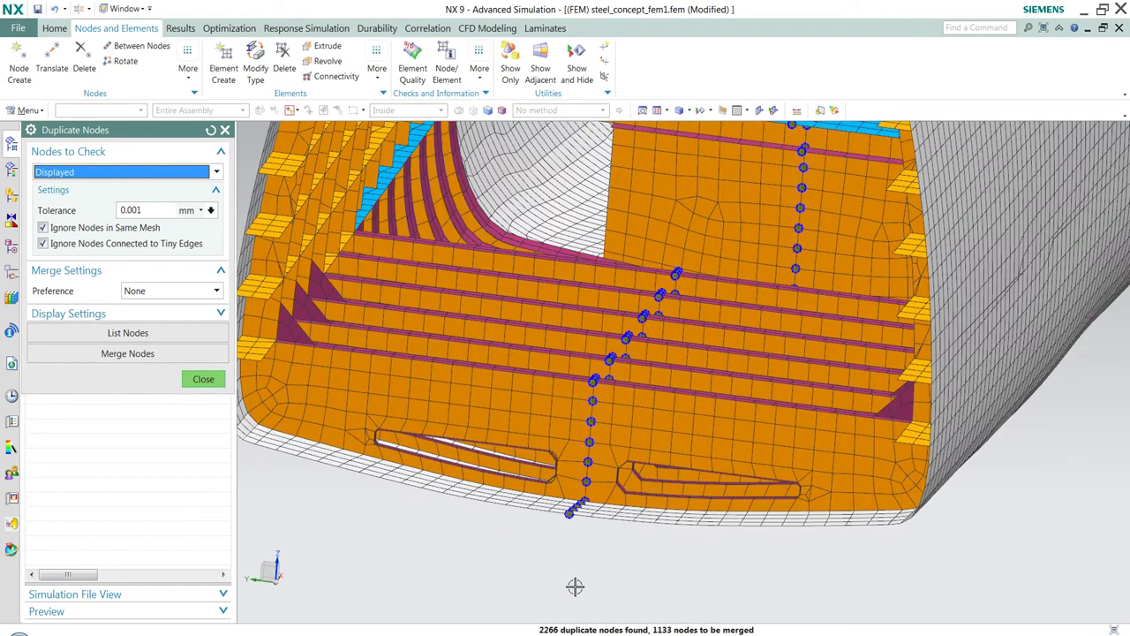
{"action": "scroll", "coordinate": [570, 592], "scroll_direction": "down", "scroll_amount": 5}
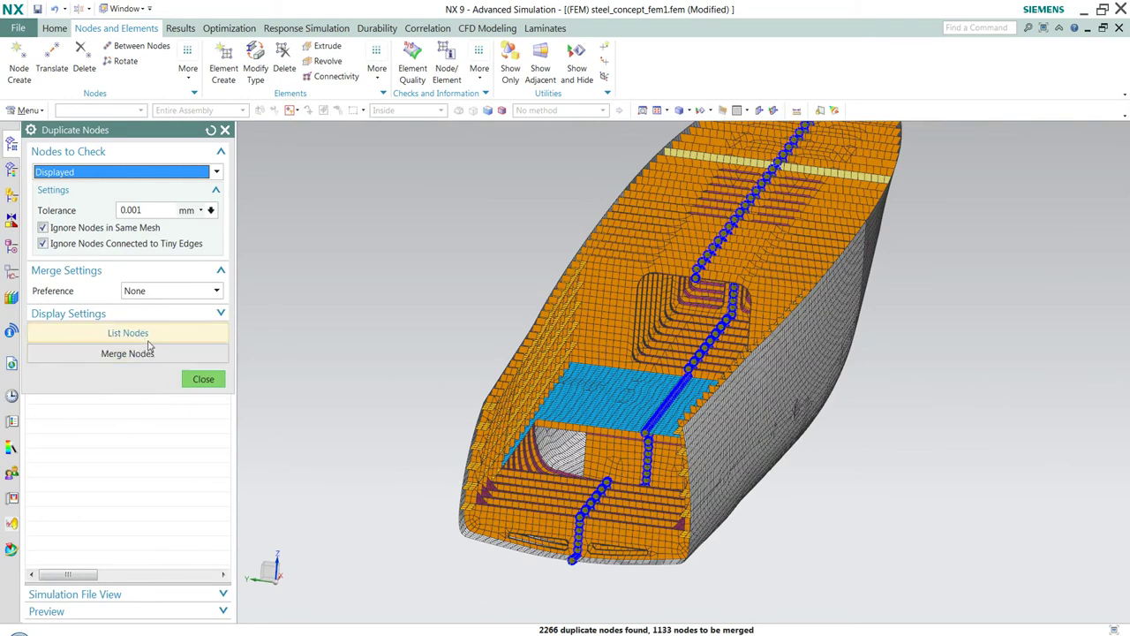
Step: Merge the 1133 duplicate nodes using the Retain Low Node Label preference
{"action": "left_click", "coordinate": [154, 292]}
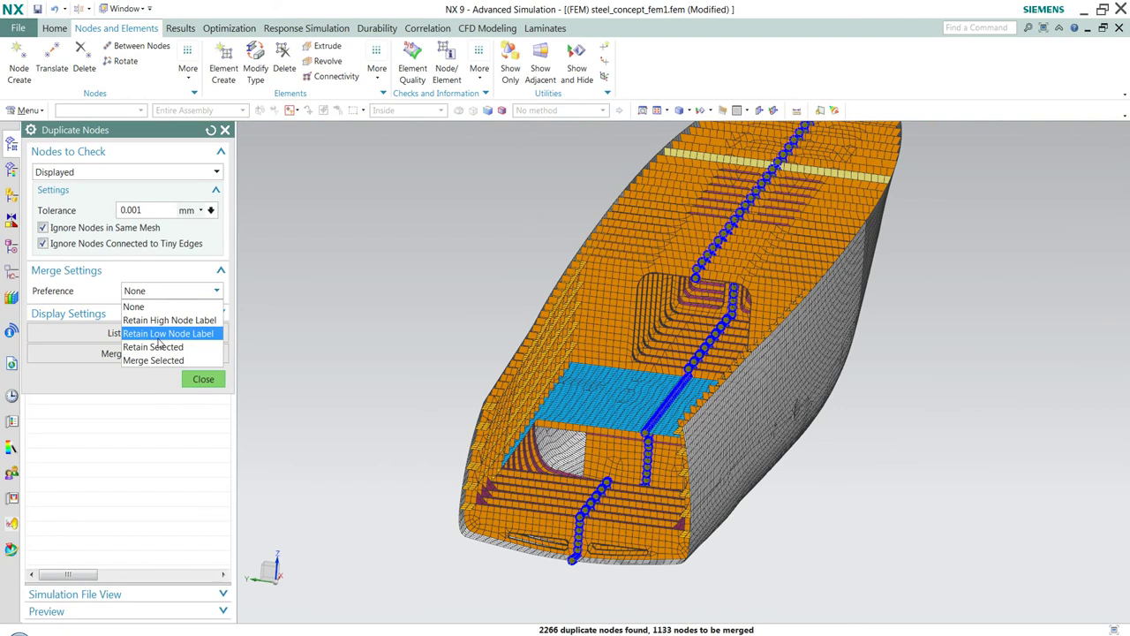
{"action": "left_click", "coordinate": [160, 335]}
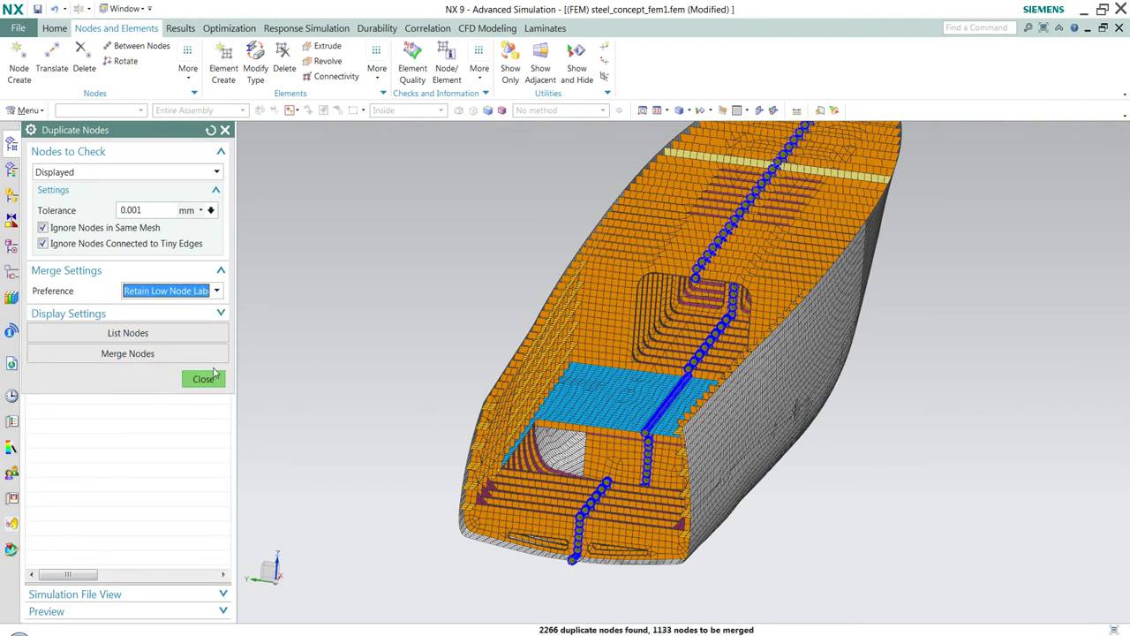
{"action": "left_click", "coordinate": [128, 353]}
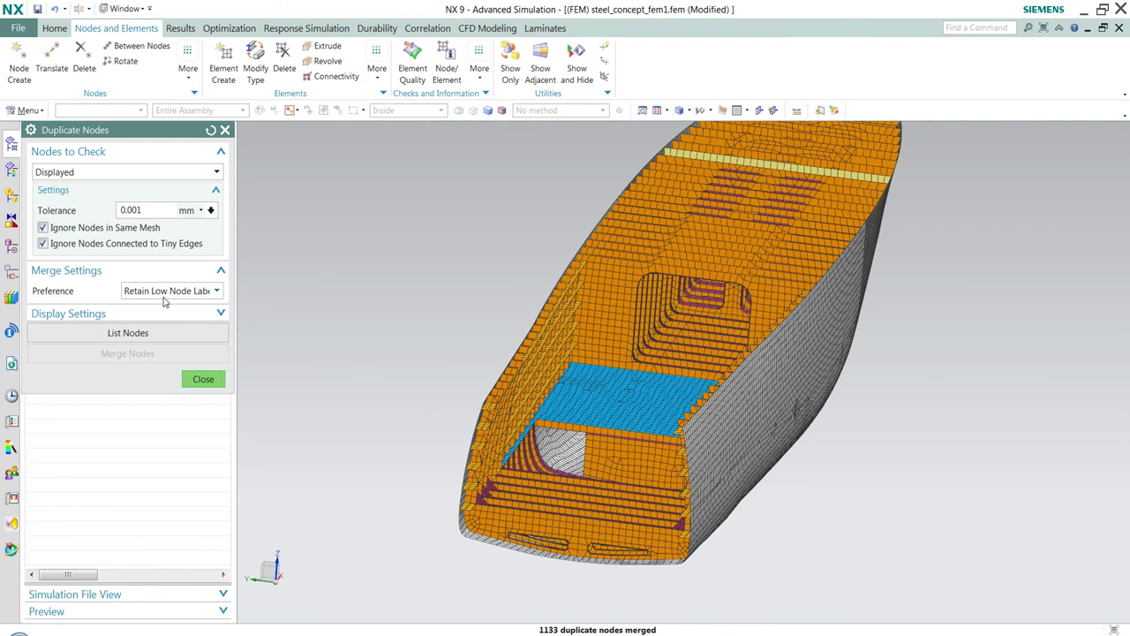
{"action": "middle_click_drag", "start_coordinate": [284, 430], "coordinate": [279, 427]}
{"action": "left_click", "coordinate": [203, 379]}
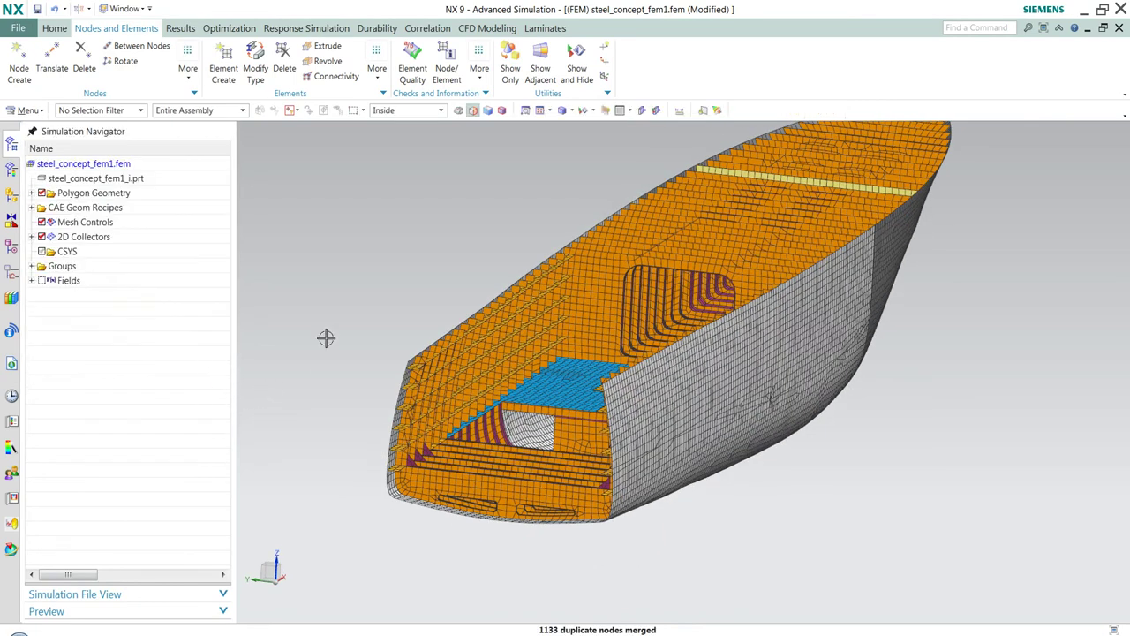
{"action": "middle_click_drag", "start_coordinate": [344, 309], "coordinate": [393, 341], "text": "shift"}
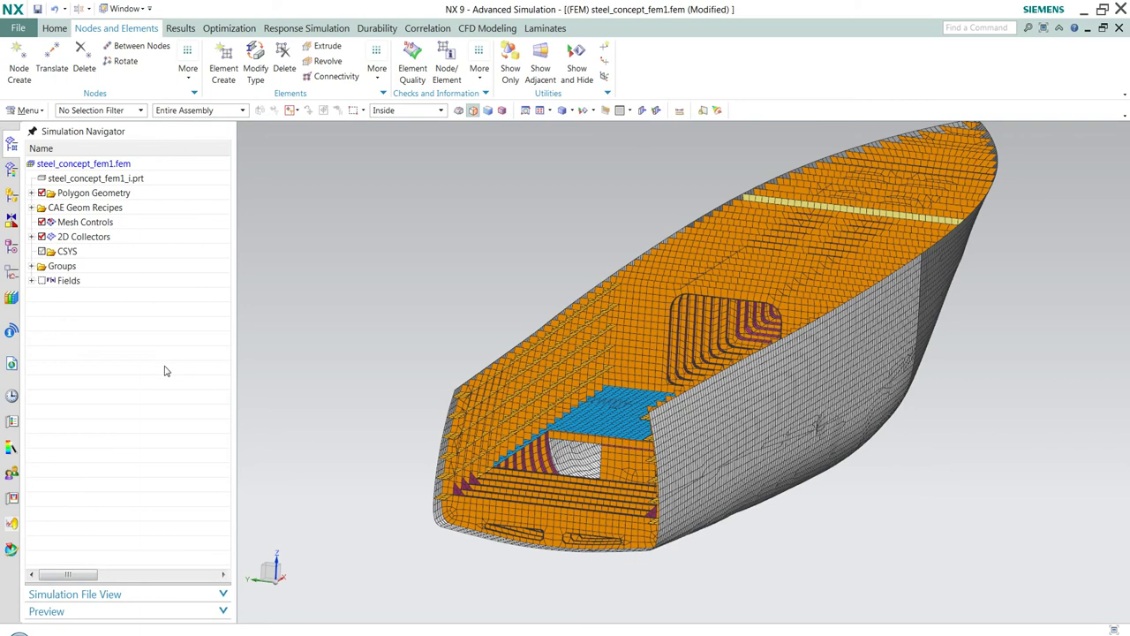
Step: Make layer 2 visible in the layer settings
{"action": "key", "text": "ctrl+l"}
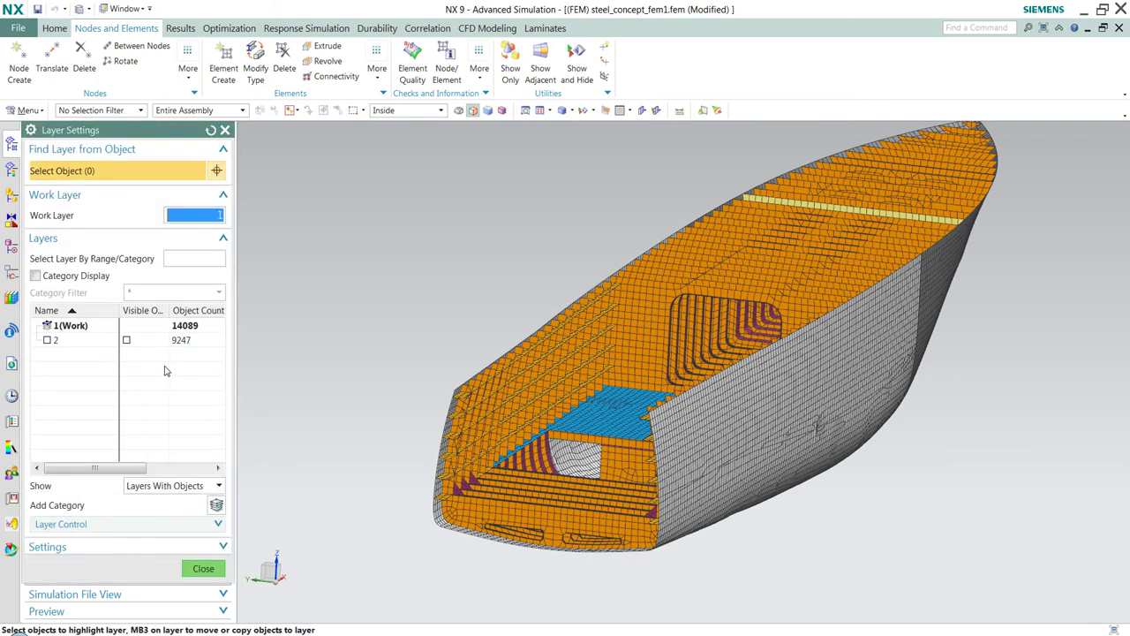
{"action": "left_click", "coordinate": [47, 340]}
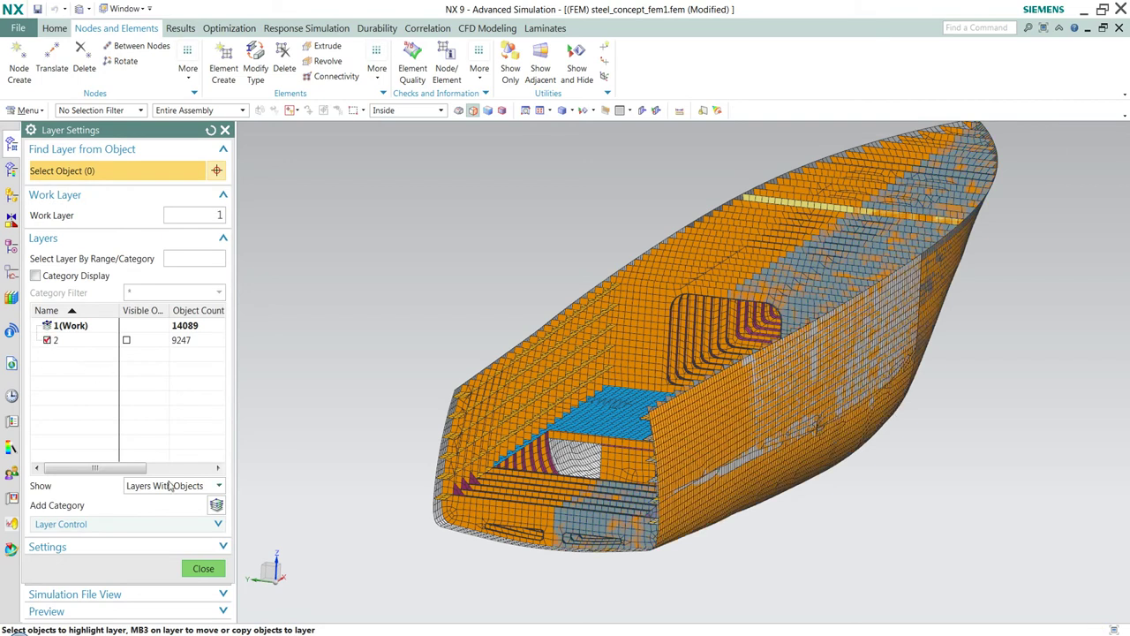
{"action": "left_click", "coordinate": [203, 569]}
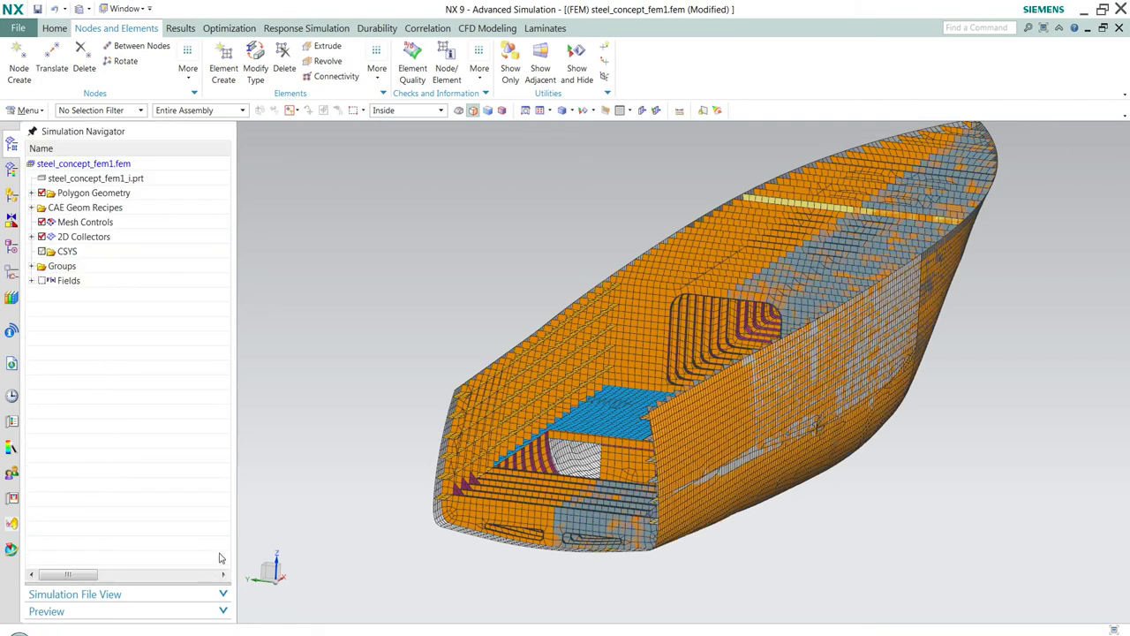
Step: In Show and Hide, hide then re-show the CAE mesh elements so all remain displayed
{"action": "key", "text": "ctrl+w"}
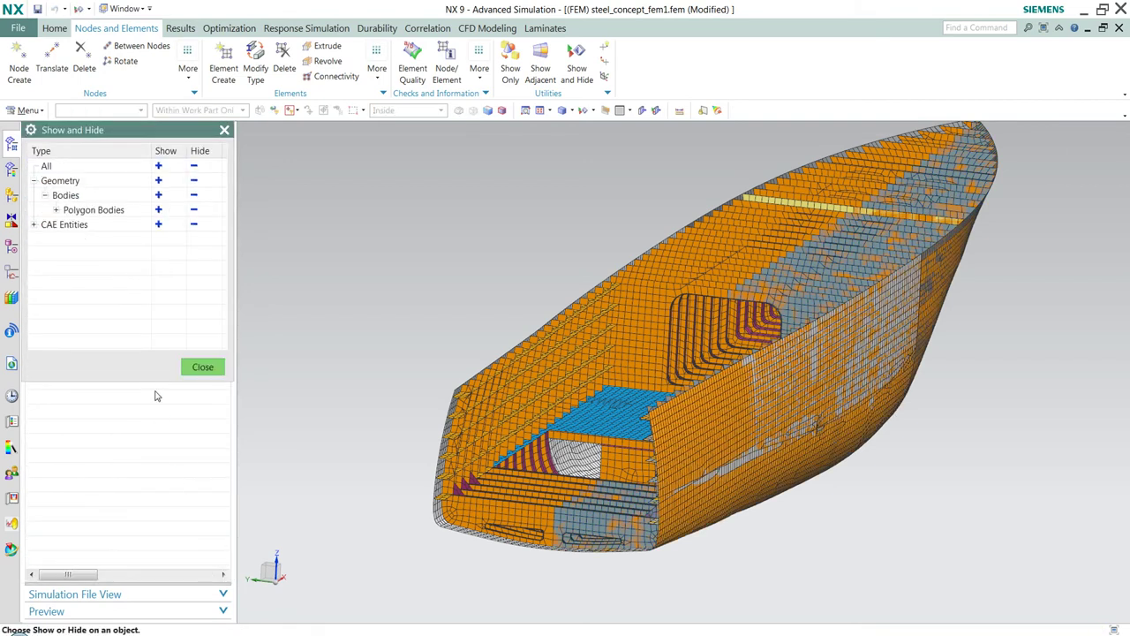
{"action": "left_click", "coordinate": [193, 224]}
{"action": "middle_click_drag", "start_coordinate": [451, 338], "coordinate": [477, 339]}
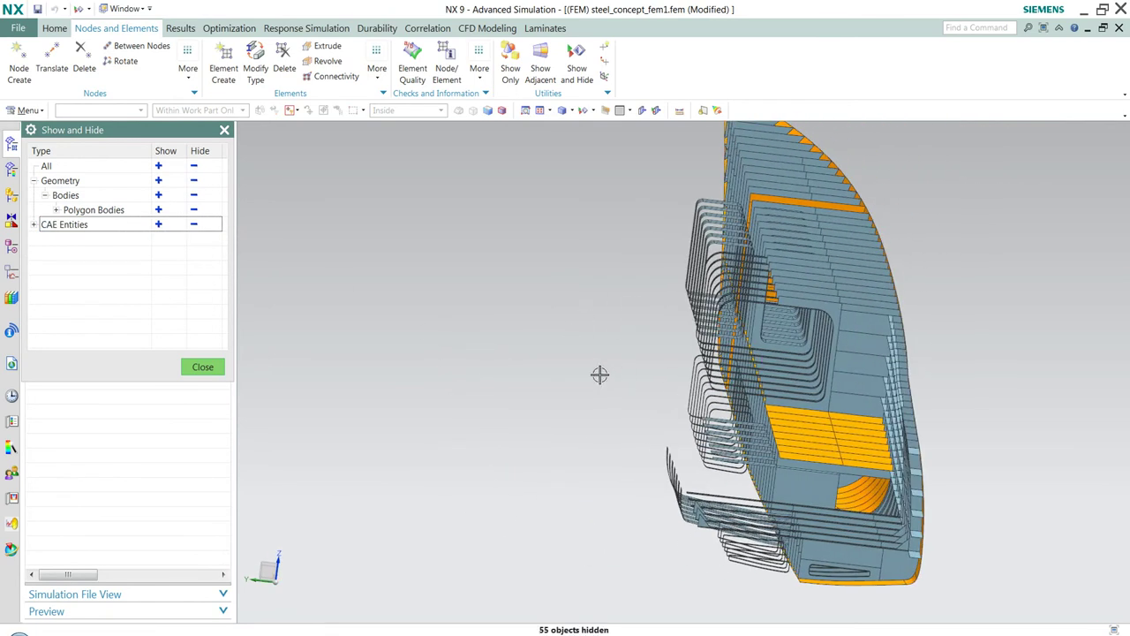
{"action": "key", "text": "ctrl+z"}
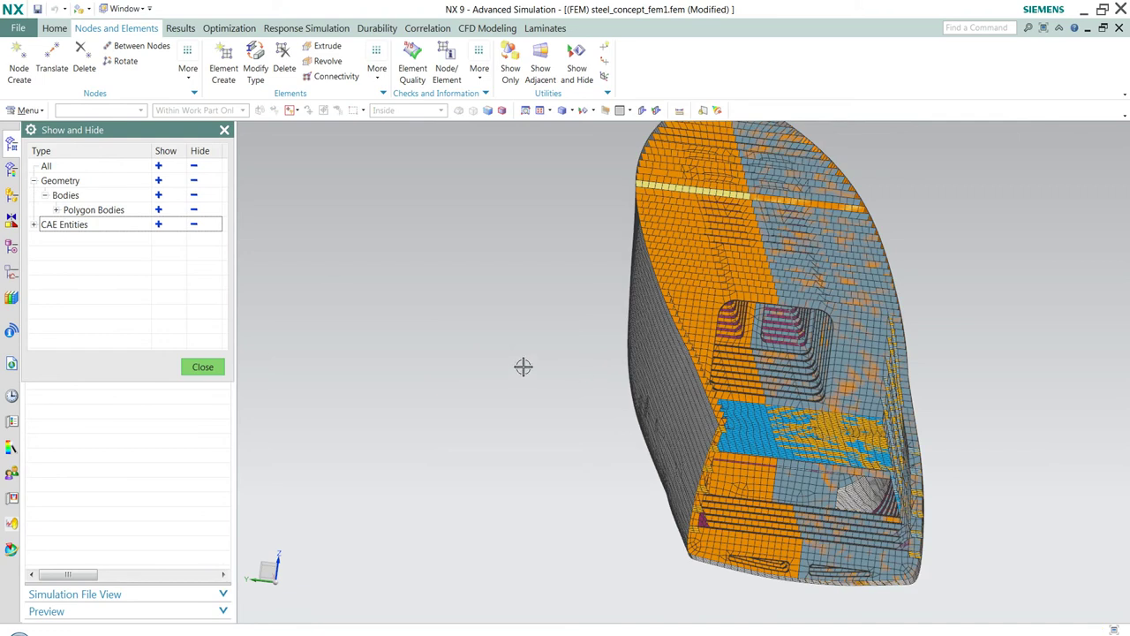
{"action": "left_click", "coordinate": [196, 229]}
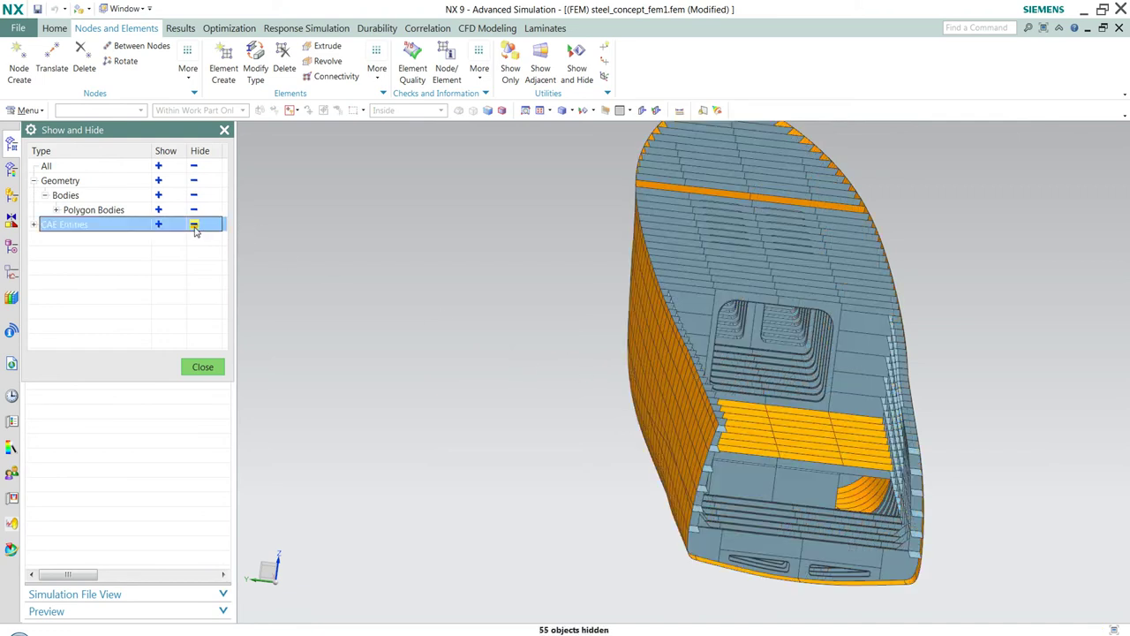
{"action": "middle_click_drag", "start_coordinate": [336, 270], "coordinate": [371, 277]}
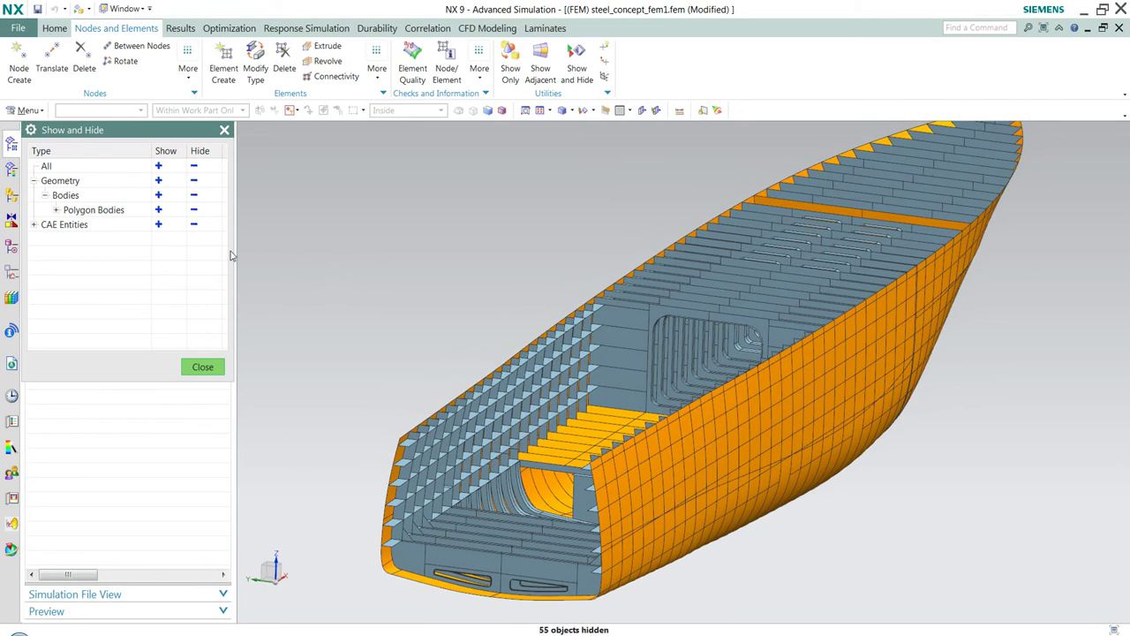
{"action": "left_click", "coordinate": [159, 224]}
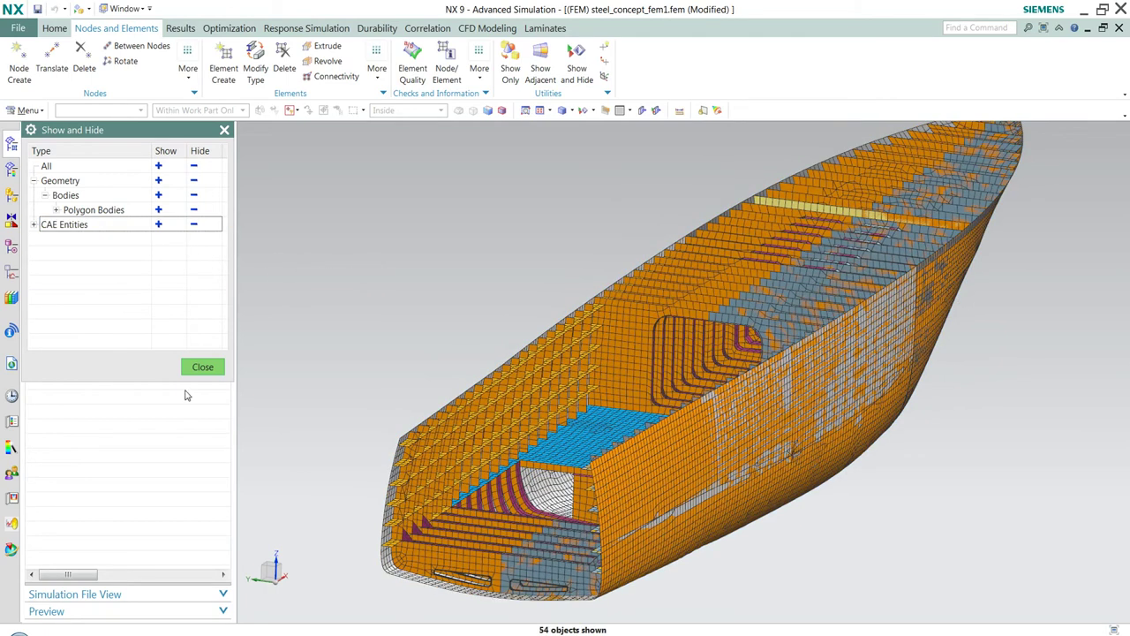
{"action": "left_click", "coordinate": [202, 367]}
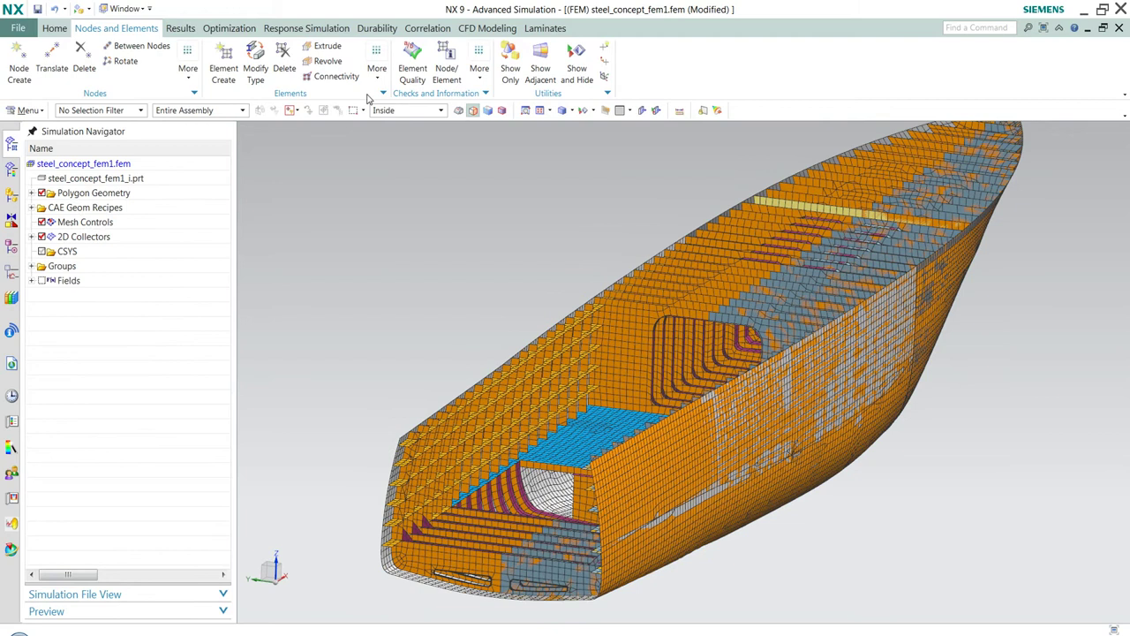
Step: Auto-associate the 27 hull meshes' nodes to the right half's polygon faces at 10 mm Distance
{"action": "left_click", "coordinate": [377, 65]}
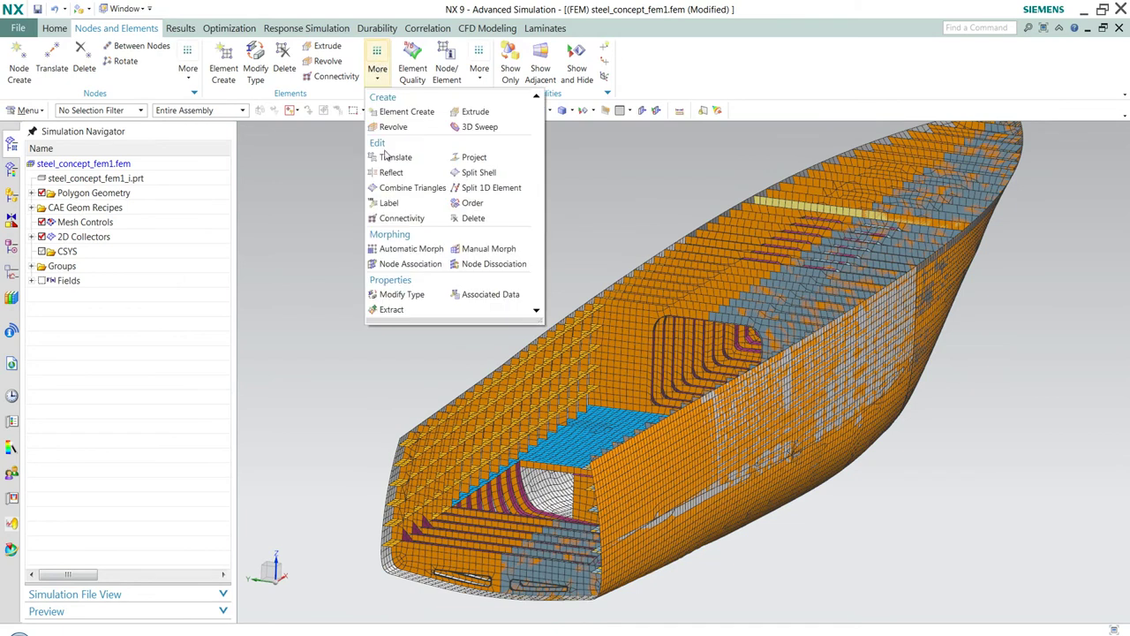
{"action": "left_click", "coordinate": [409, 265]}
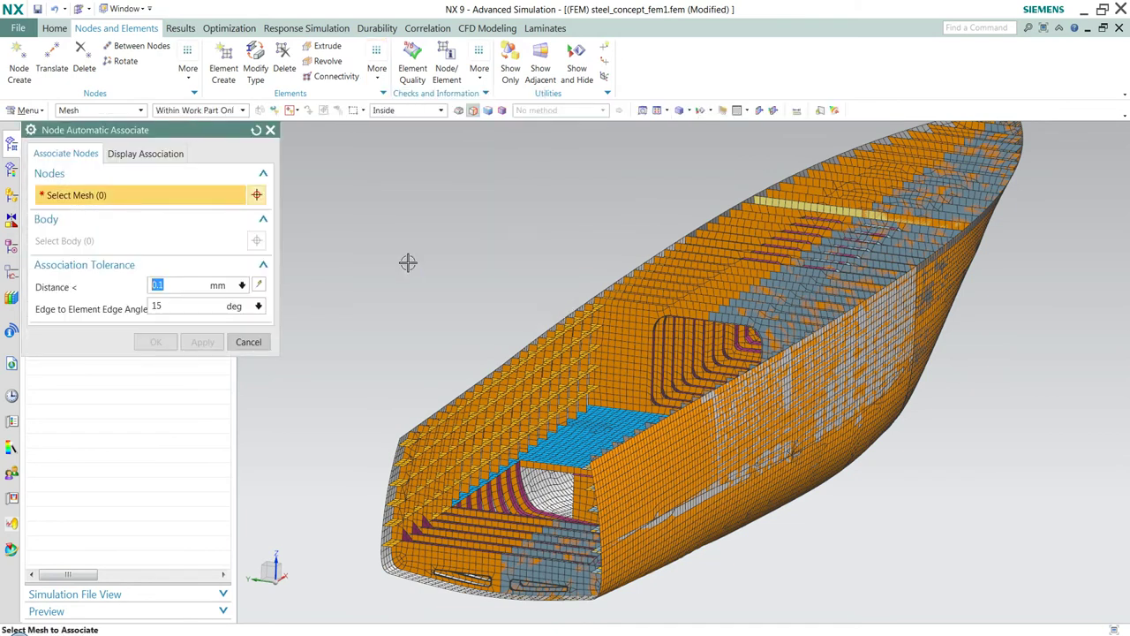
{"action": "middle_click_drag", "start_coordinate": [411, 295], "coordinate": [926, 462]}
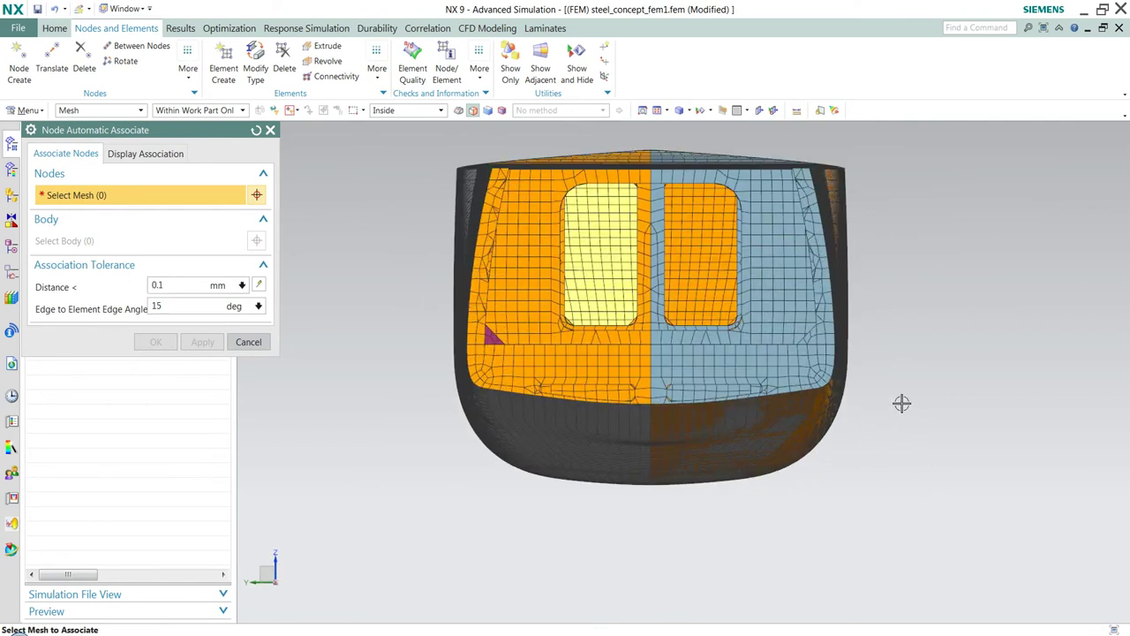
{"action": "scroll", "coordinate": [901, 404], "scroll_direction": "up", "scroll_amount": 2}
{"action": "scroll", "coordinate": [901, 362], "scroll_direction": "up", "scroll_amount": 3}
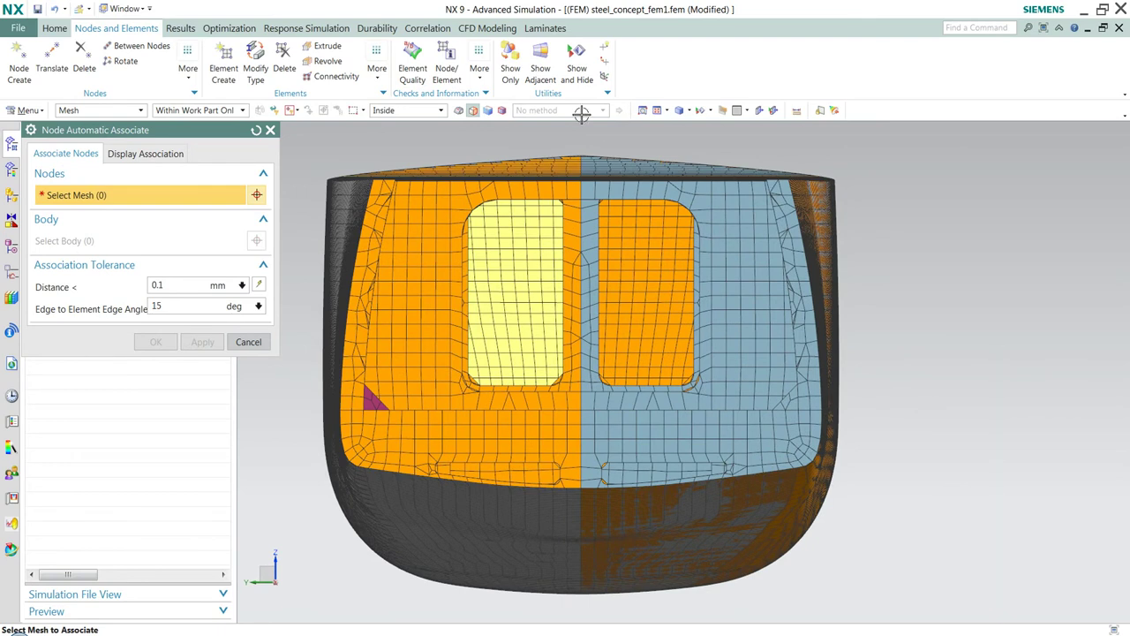
{"action": "left_click_drag", "start_coordinate": [1001, 612], "coordinate": [578, 137]}
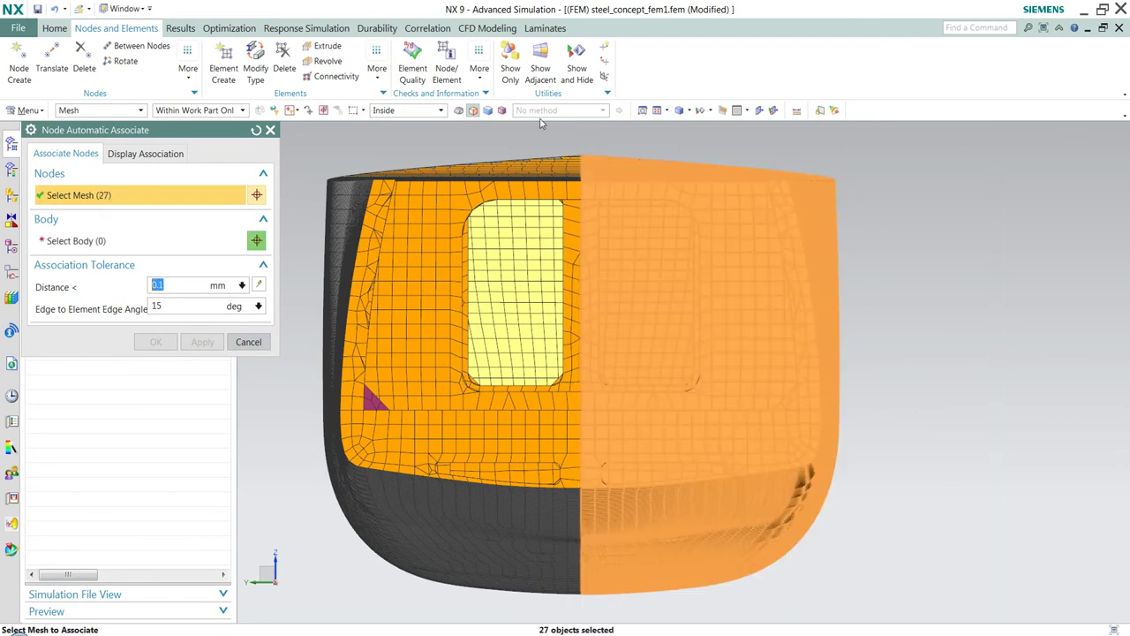
{"action": "left_click", "coordinate": [113, 248]}
{"action": "left_click_drag", "start_coordinate": [916, 614], "coordinate": [578, 139]}
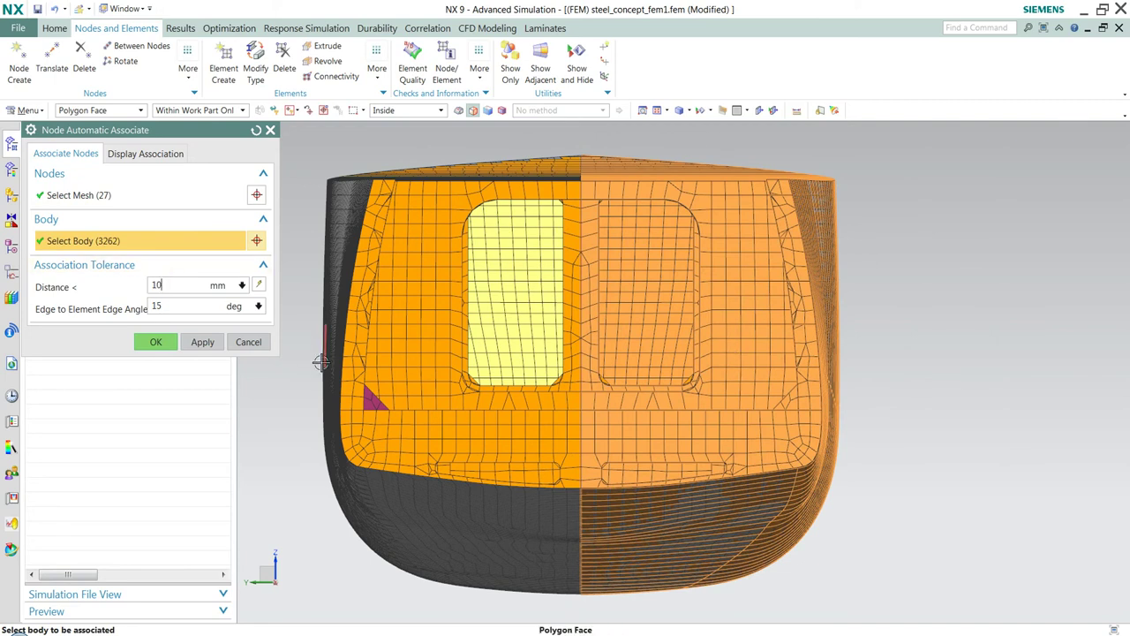
{"action": "left_click", "coordinate": [150, 340]}
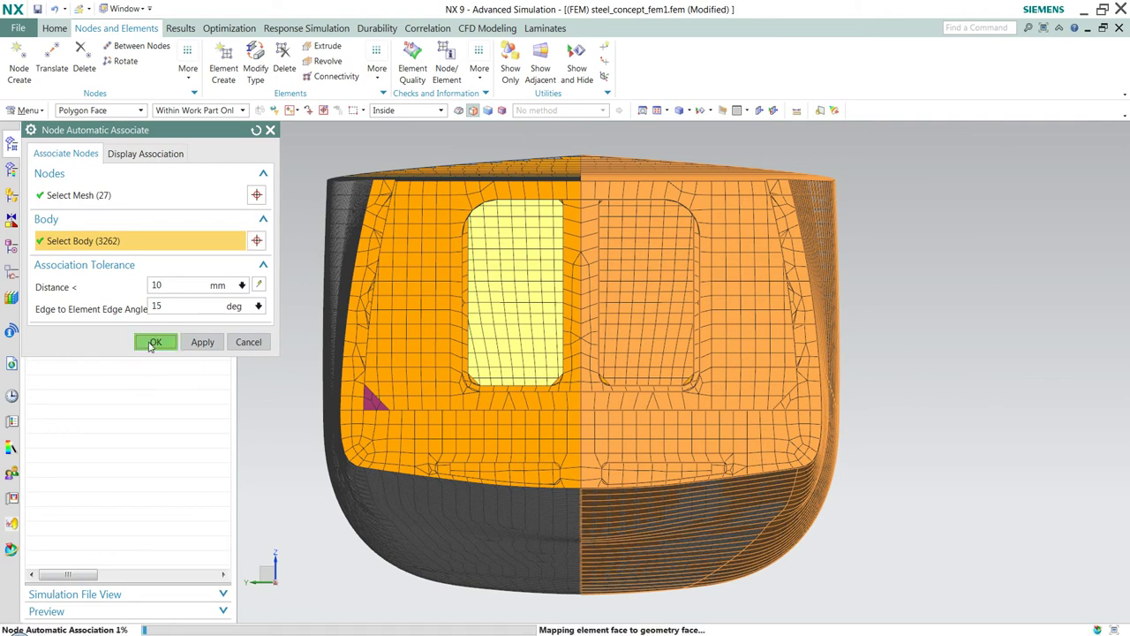
{"action": "mouse_move", "coordinate": [177, 635]}
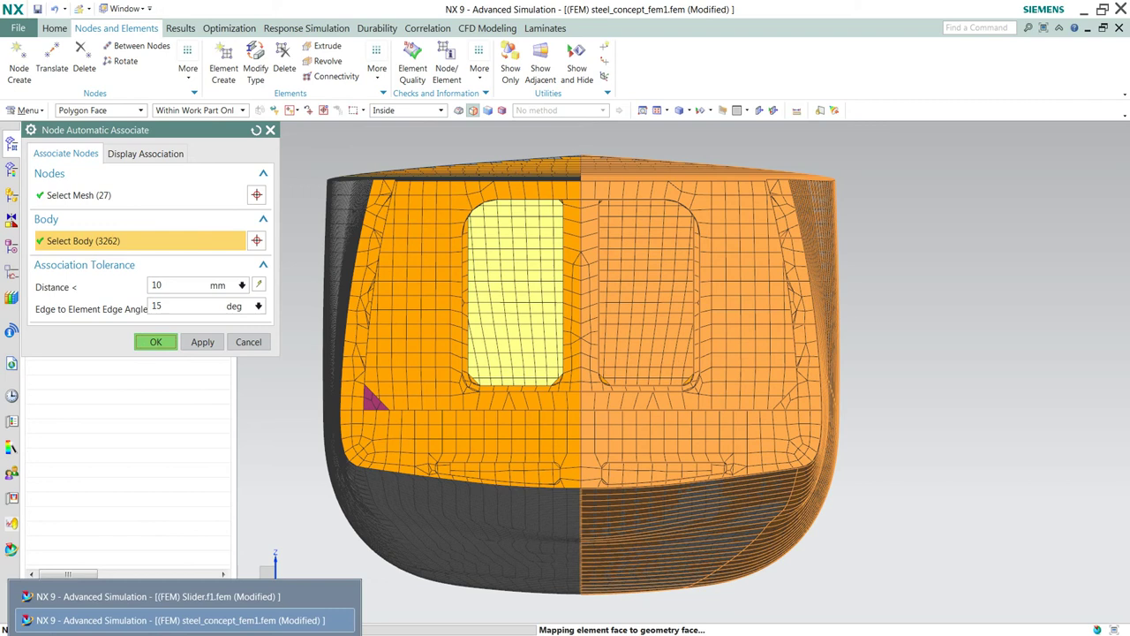
Step: Switch to the Slider FEM window and make Slider.1.prt the work part
{"action": "left_click", "coordinate": [210, 599]}
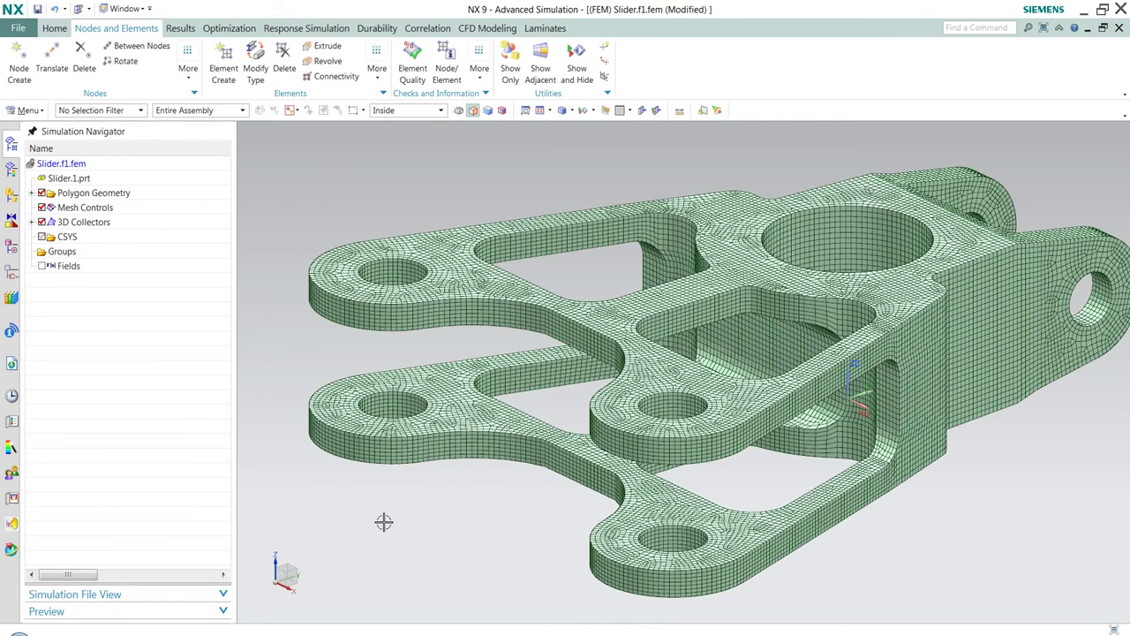
{"action": "middle_click_drag", "start_coordinate": [459, 531], "coordinate": [421, 541], "text": "shift"}
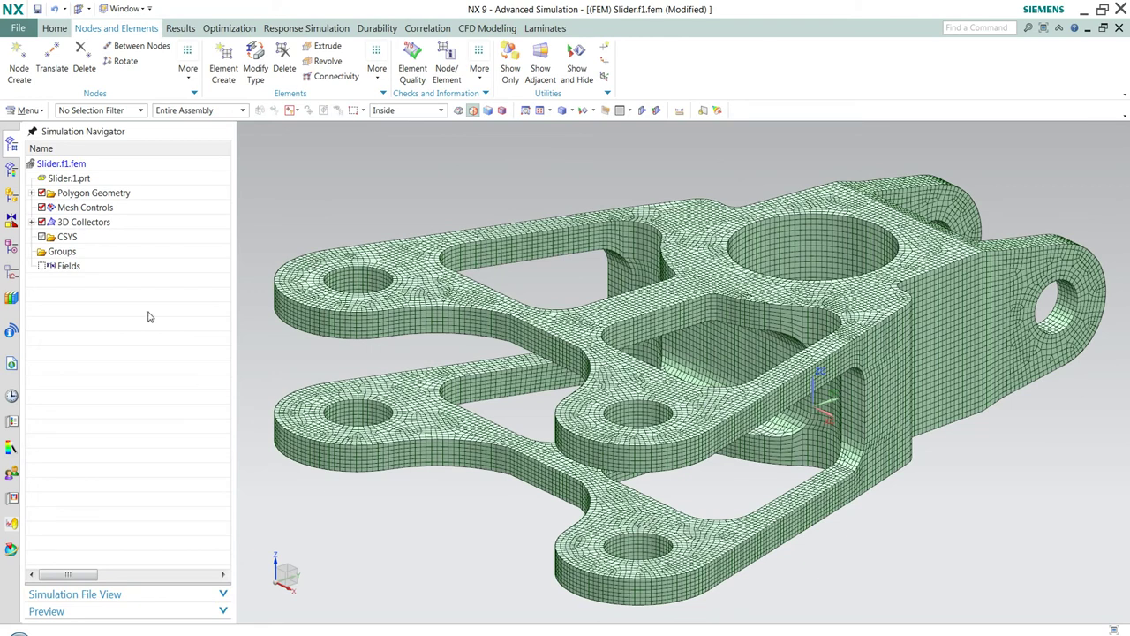
{"action": "right_click", "coordinate": [92, 184]}
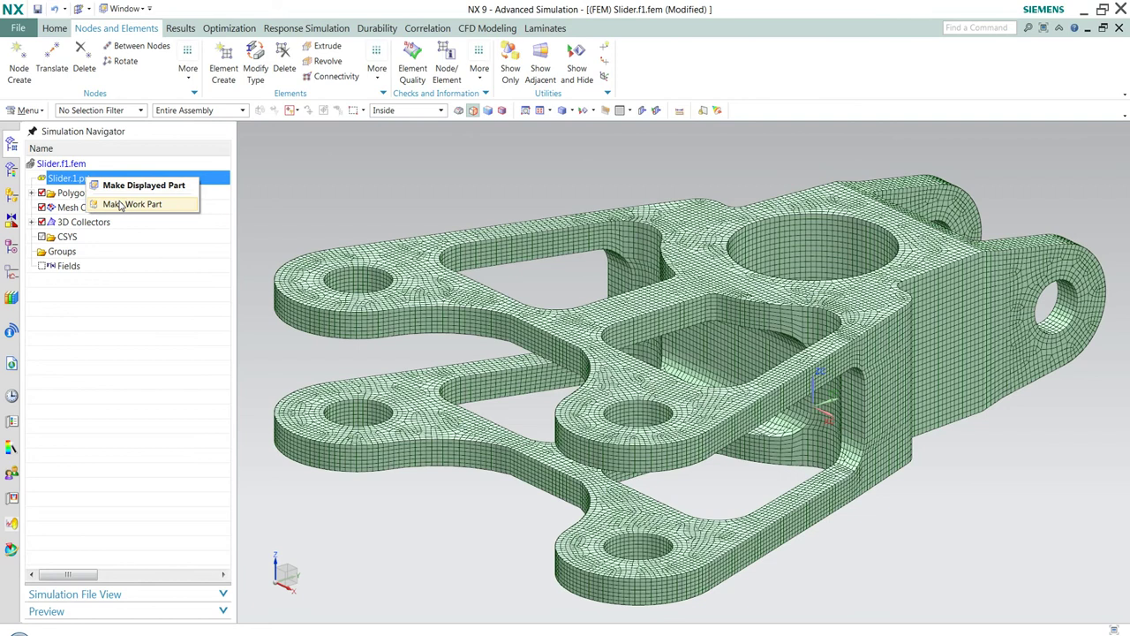
{"action": "left_click", "coordinate": [129, 204]}
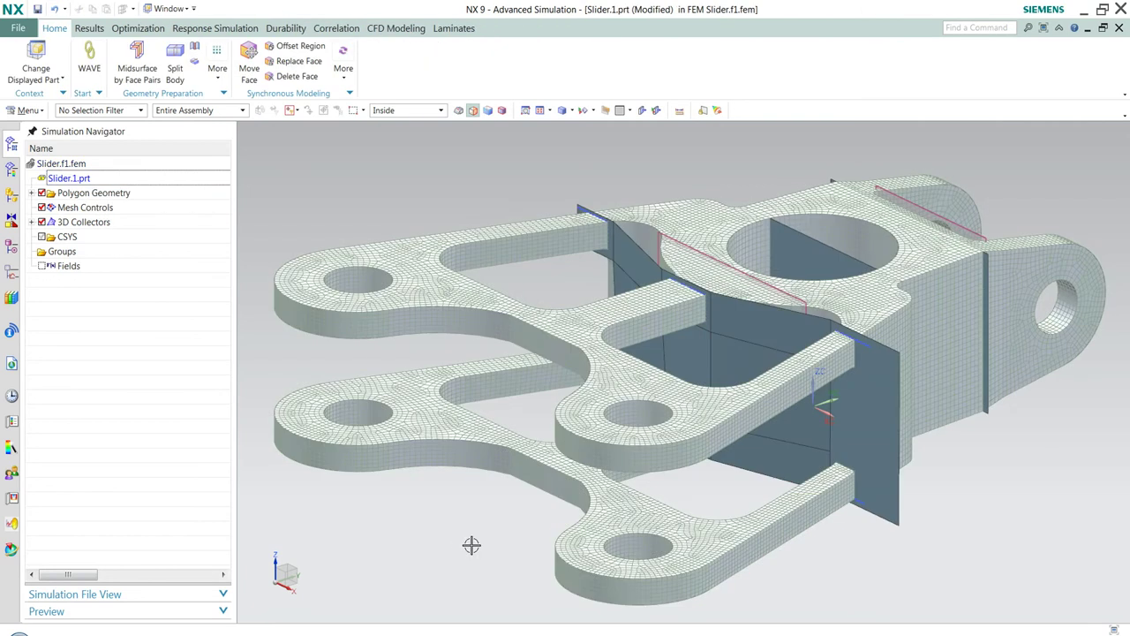
Step: Hide the slider's curves, sheet bodies and sketches in Show and Hide
{"action": "key", "text": "ctrl+w"}
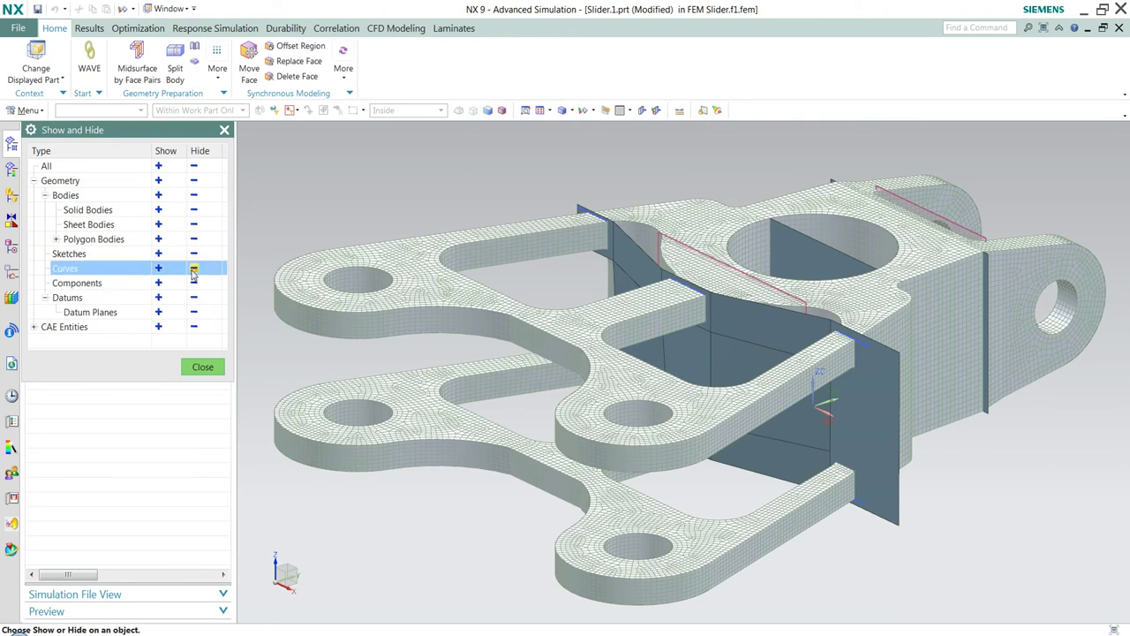
{"action": "left_click", "coordinate": [194, 268]}
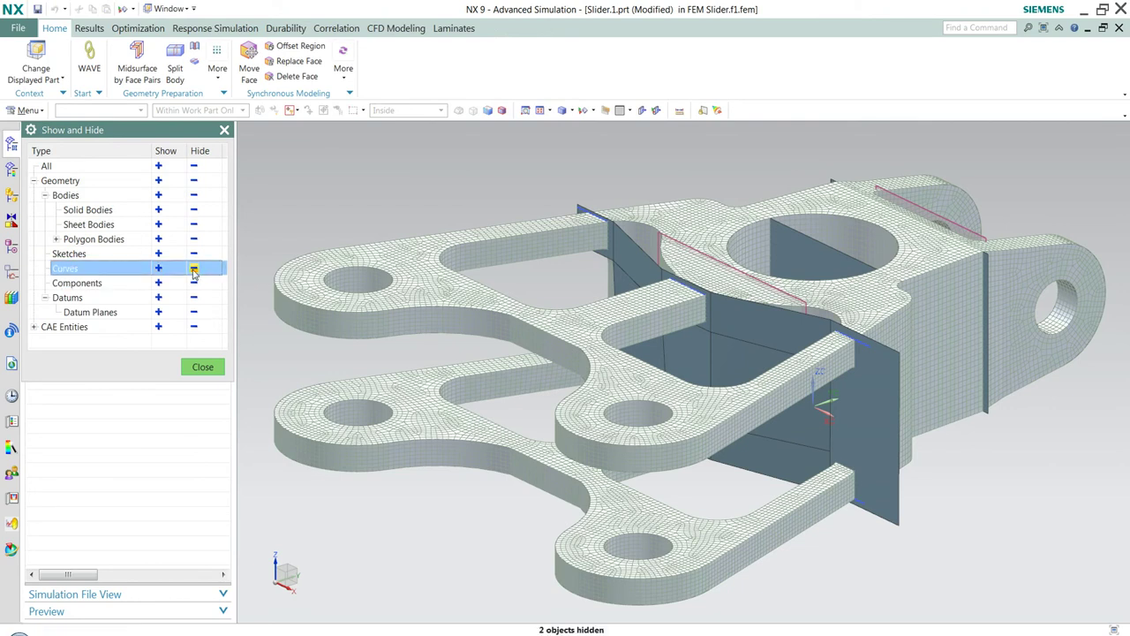
{"action": "left_click", "coordinate": [193, 224]}
{"action": "left_click", "coordinate": [193, 253]}
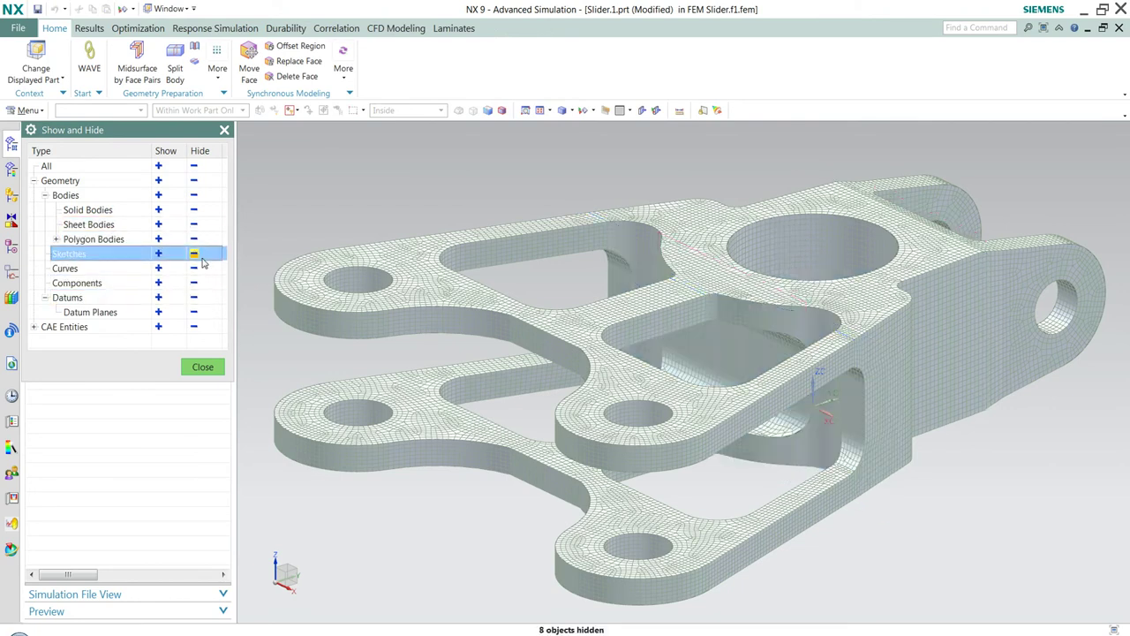
{"action": "left_click", "coordinate": [201, 369]}
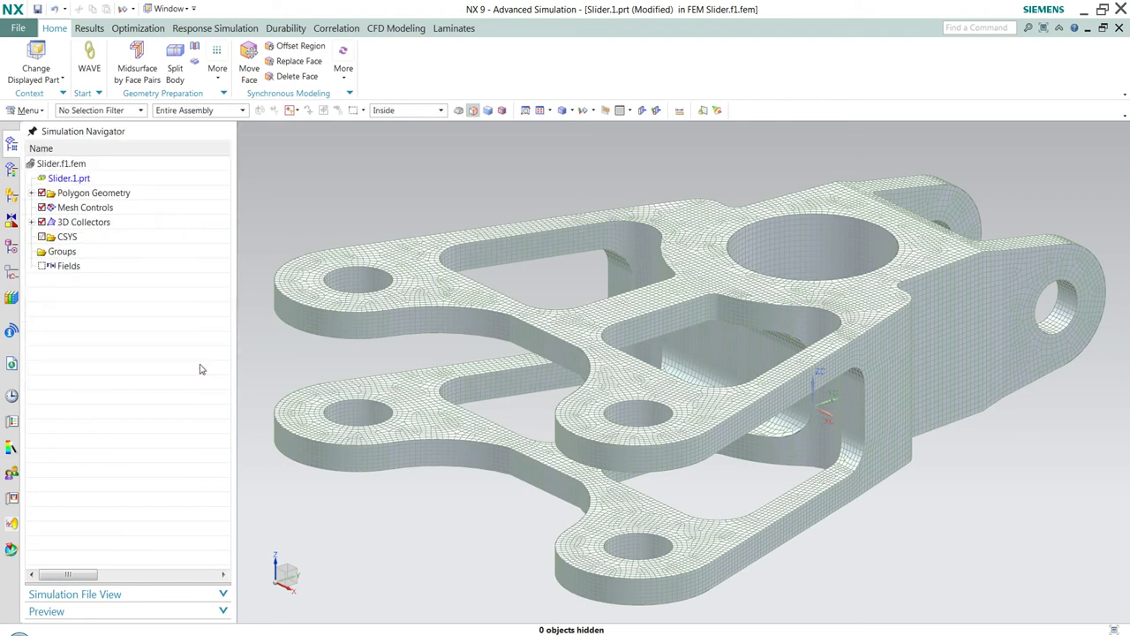
Step: Use Move Face to raise the slider's top plate face 5 mm and apply
{"action": "left_click", "coordinate": [248, 61]}
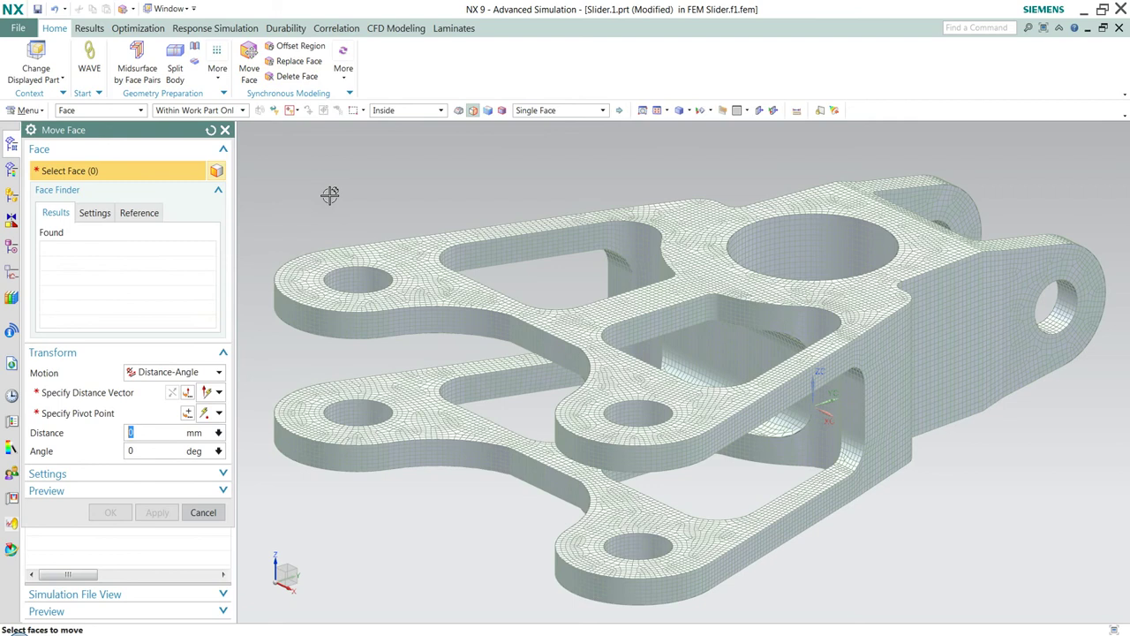
{"action": "left_click", "coordinate": [403, 262]}
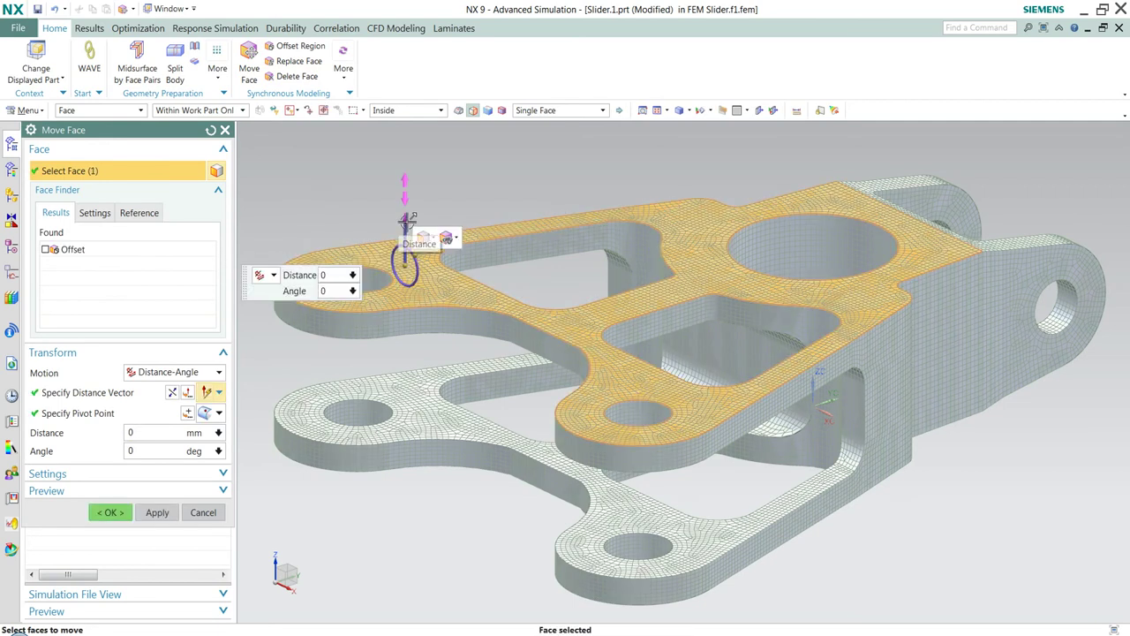
{"action": "left_click_drag", "start_coordinate": [404, 226], "coordinate": [405, 226]}
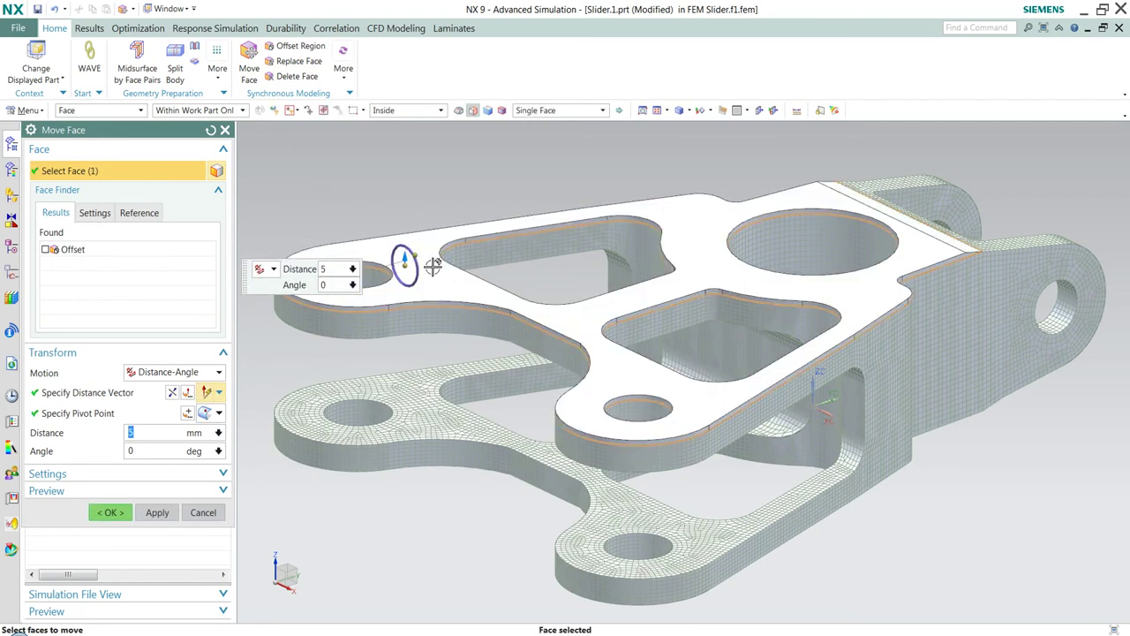
{"action": "scroll", "coordinate": [988, 240], "scroll_direction": "up", "scroll_amount": 2}
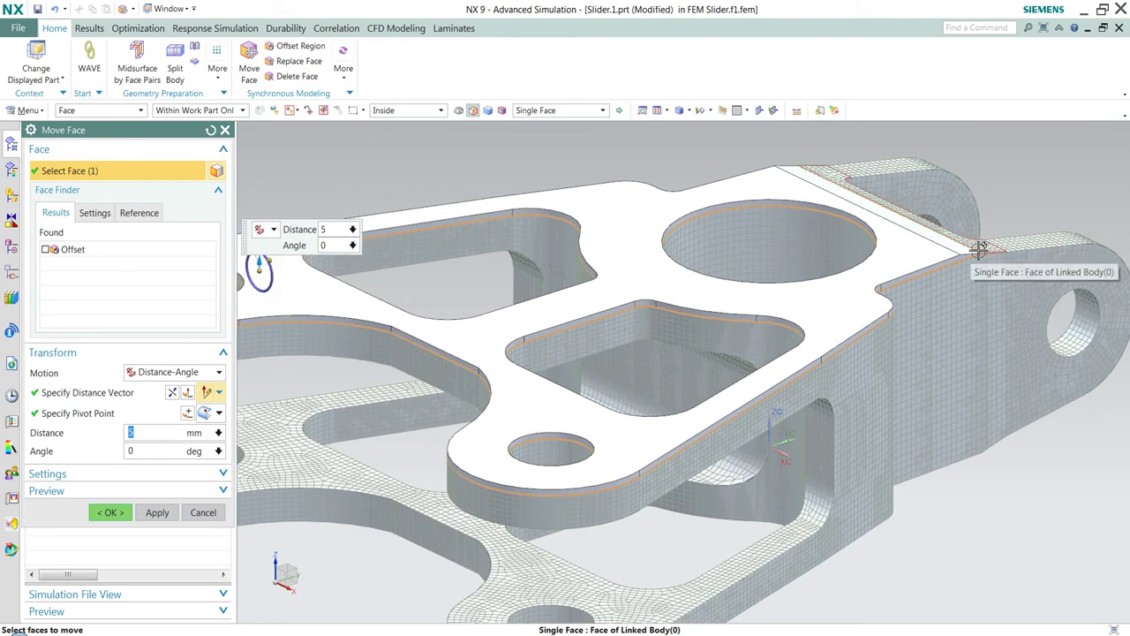
{"action": "middle_click_drag", "start_coordinate": [979, 242], "coordinate": [947, 263]}
{"action": "scroll", "coordinate": [928, 210], "scroll_direction": "up", "scroll_amount": 2}
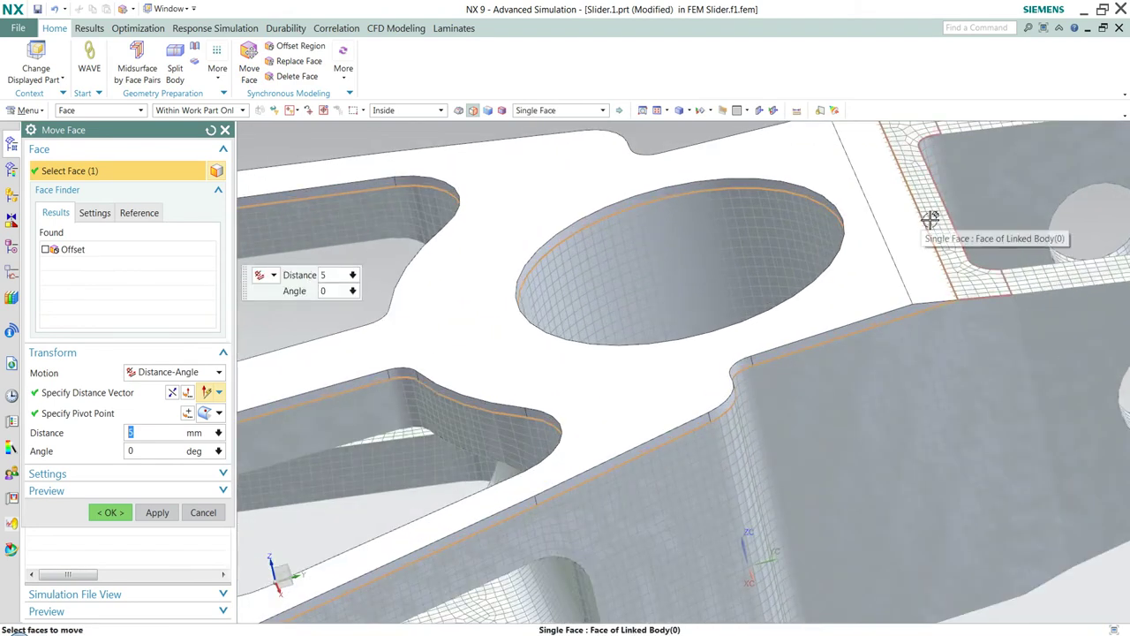
{"action": "scroll", "coordinate": [874, 210], "scroll_direction": "down", "scroll_amount": 4}
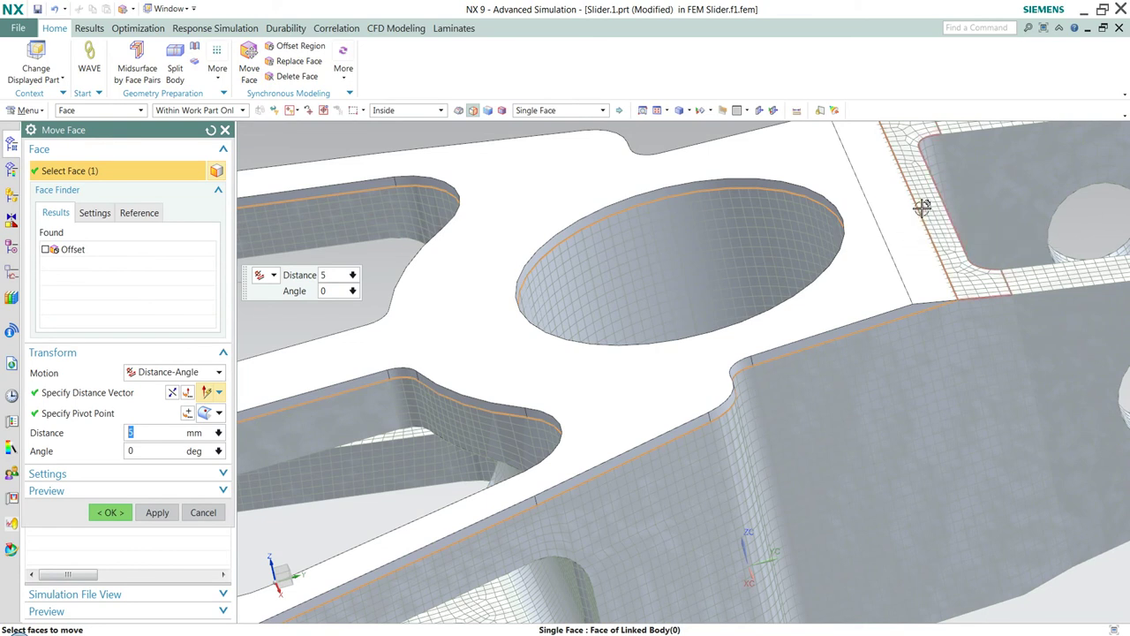
{"action": "mouse_move", "coordinate": [575, 450]}
{"action": "middle_mouse_down"}
{"action": "mouse_move", "coordinate": [593, 434]}
{"action": "mouse_move", "coordinate": [565, 442]}
{"action": "middle_mouse_up"}
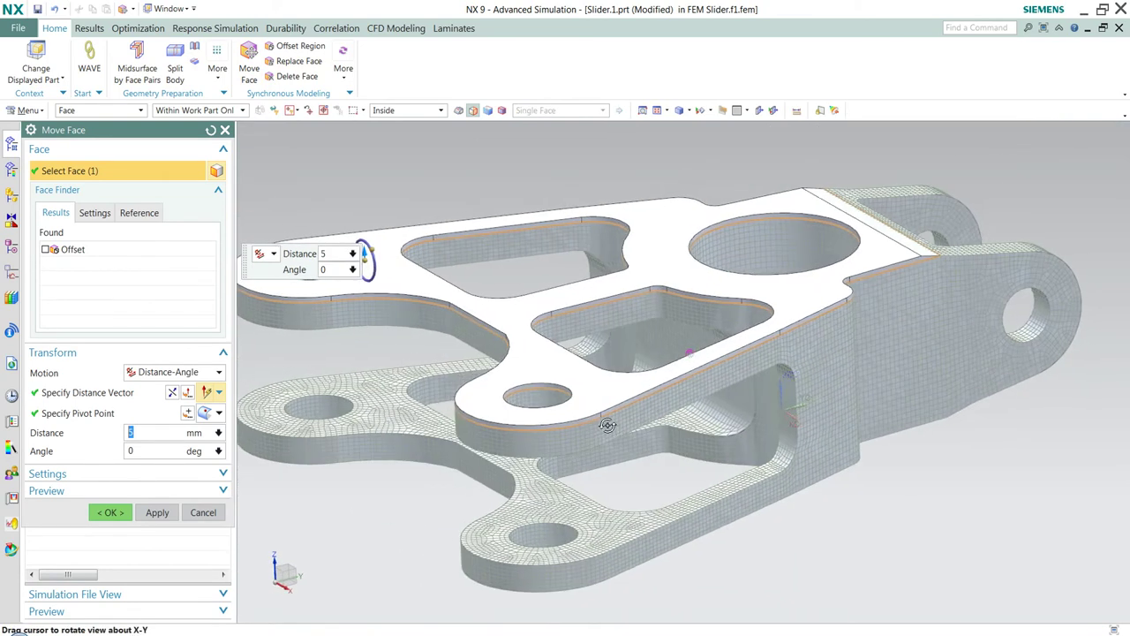
{"action": "left_click", "coordinate": [157, 513]}
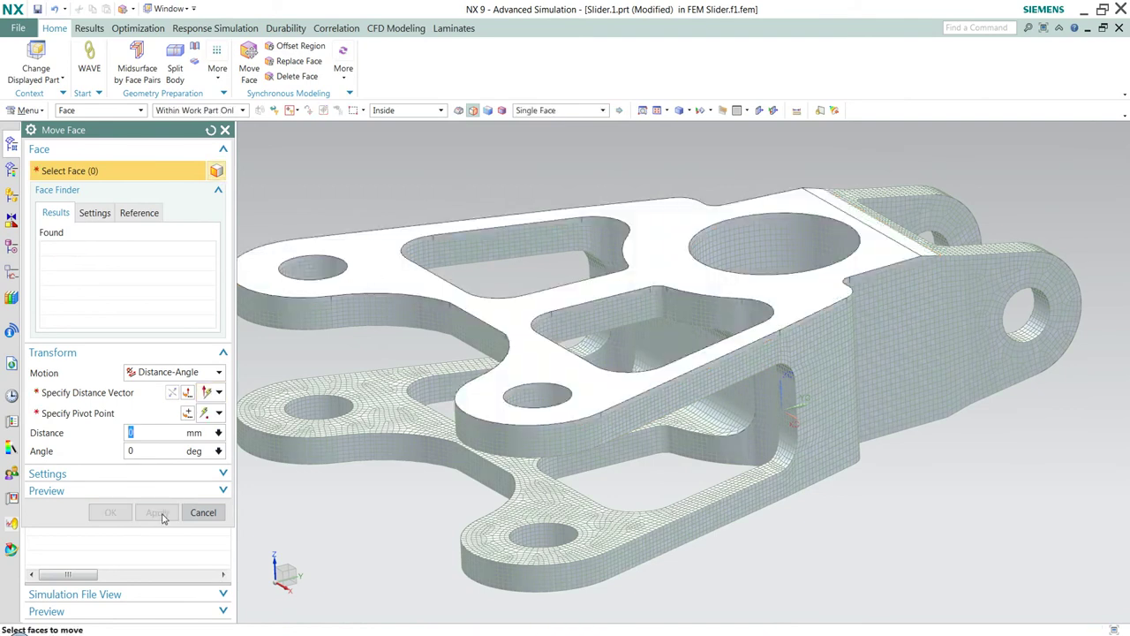
Step: Move the lower-left arm's curved end face outward 5 mm about a pivot on that face
{"action": "middle_click_drag", "start_coordinate": [328, 470], "coordinate": [395, 503], "text": "shift"}
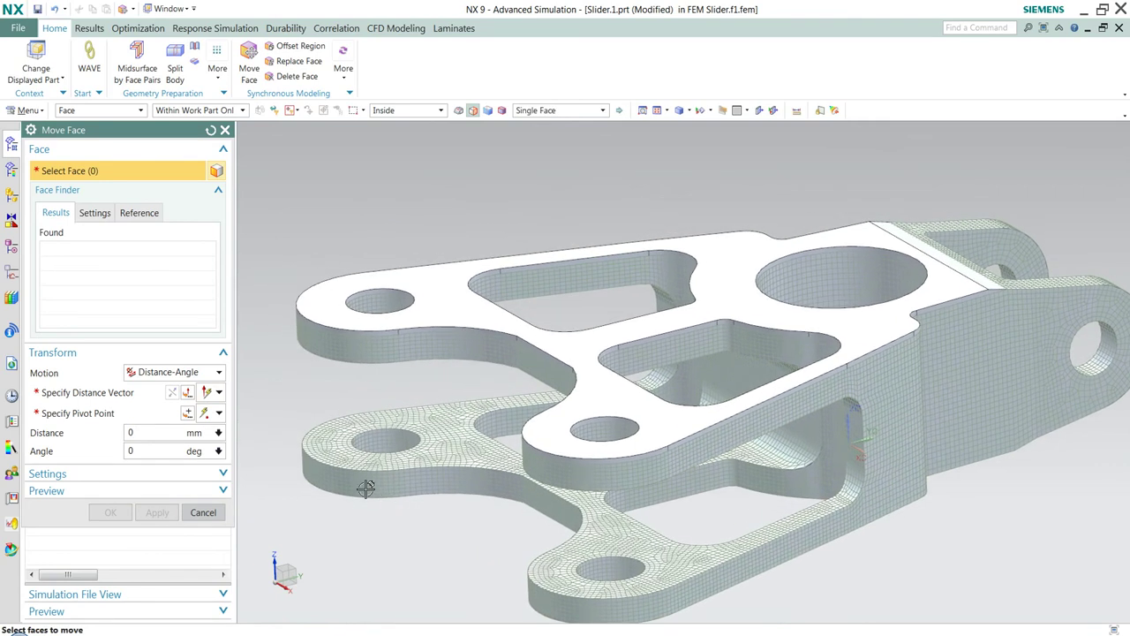
{"action": "left_click", "coordinate": [328, 477]}
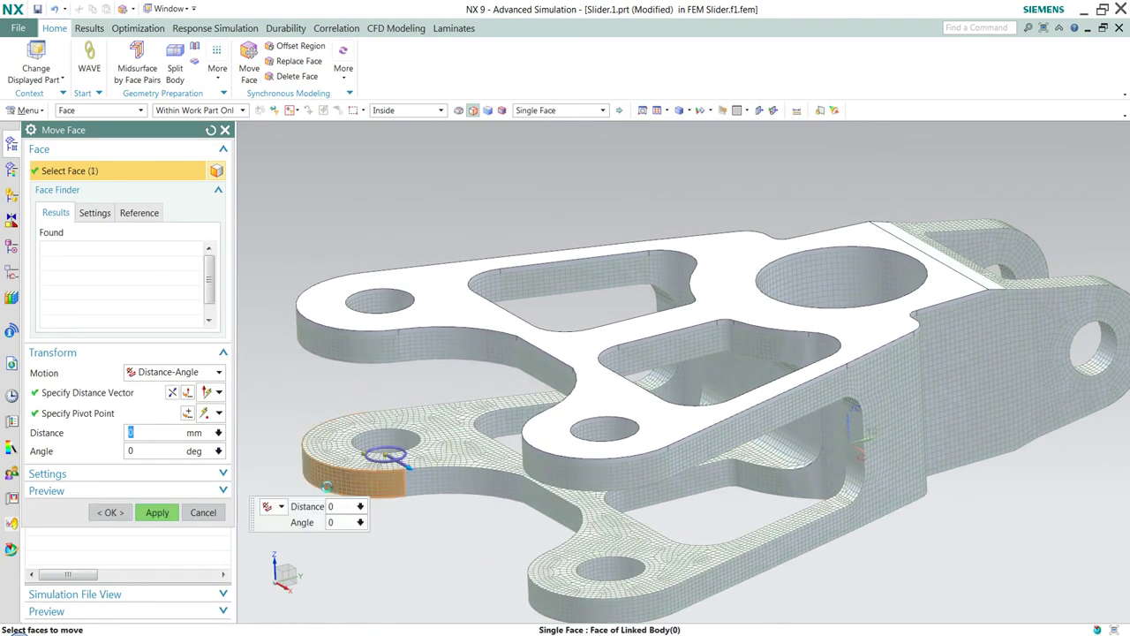
{"action": "left_click", "coordinate": [395, 454]}
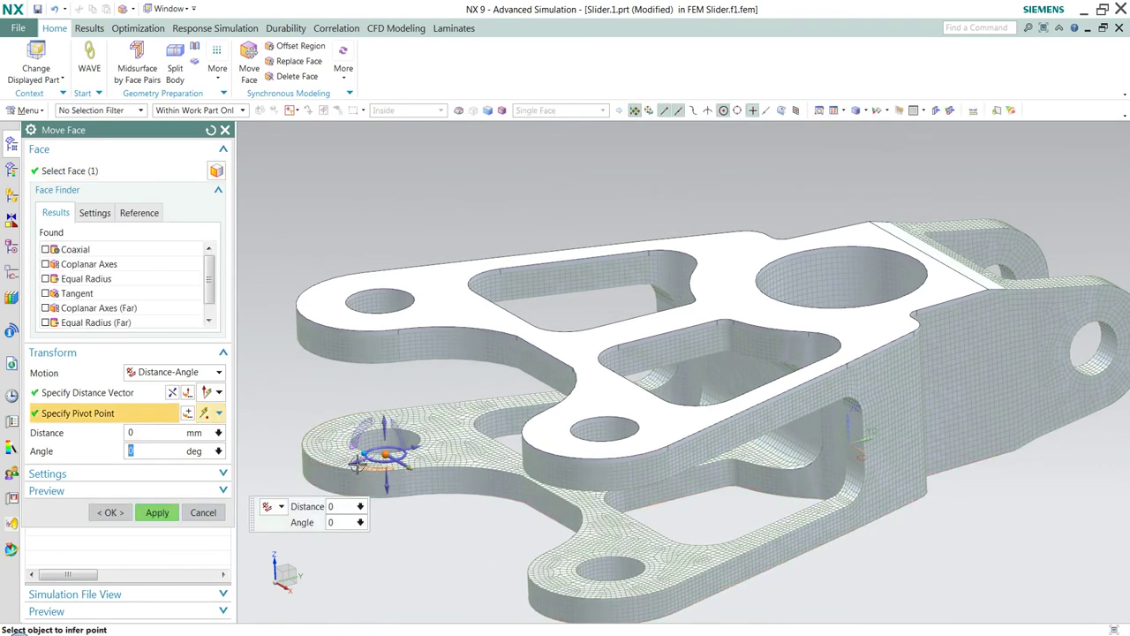
{"action": "left_click", "coordinate": [357, 465]}
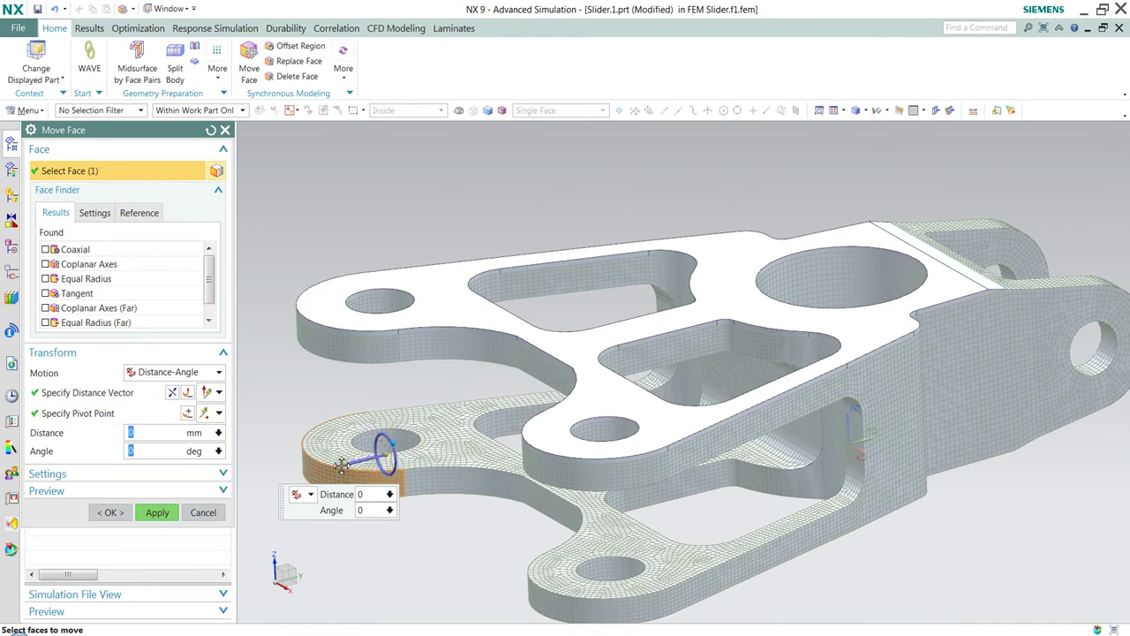
{"action": "left_click_drag", "start_coordinate": [341, 462], "coordinate": [341, 466]}
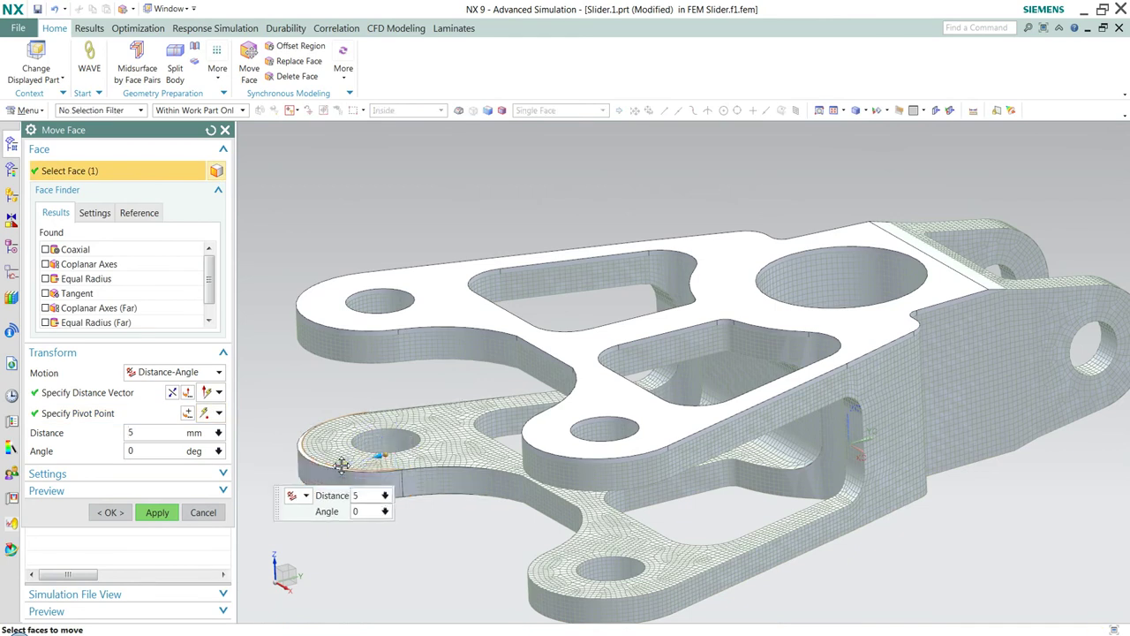
{"action": "left_click", "coordinate": [159, 513]}
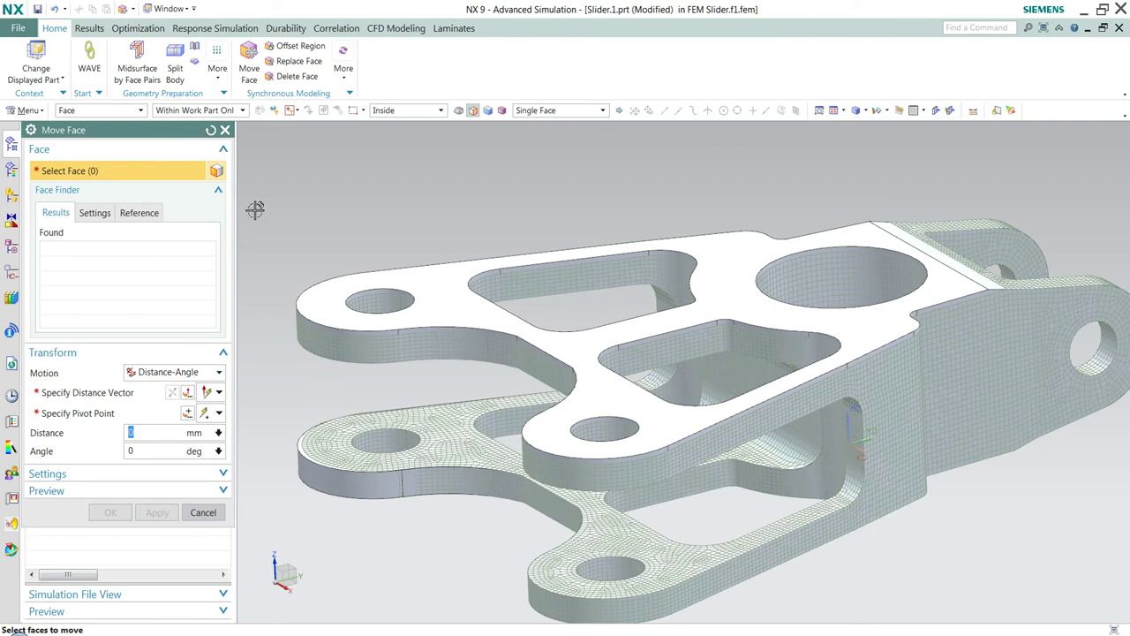
Step: With Resize Face, set the two equal-radius lower holes to 60 mm diameter
{"action": "left_click", "coordinate": [345, 64]}
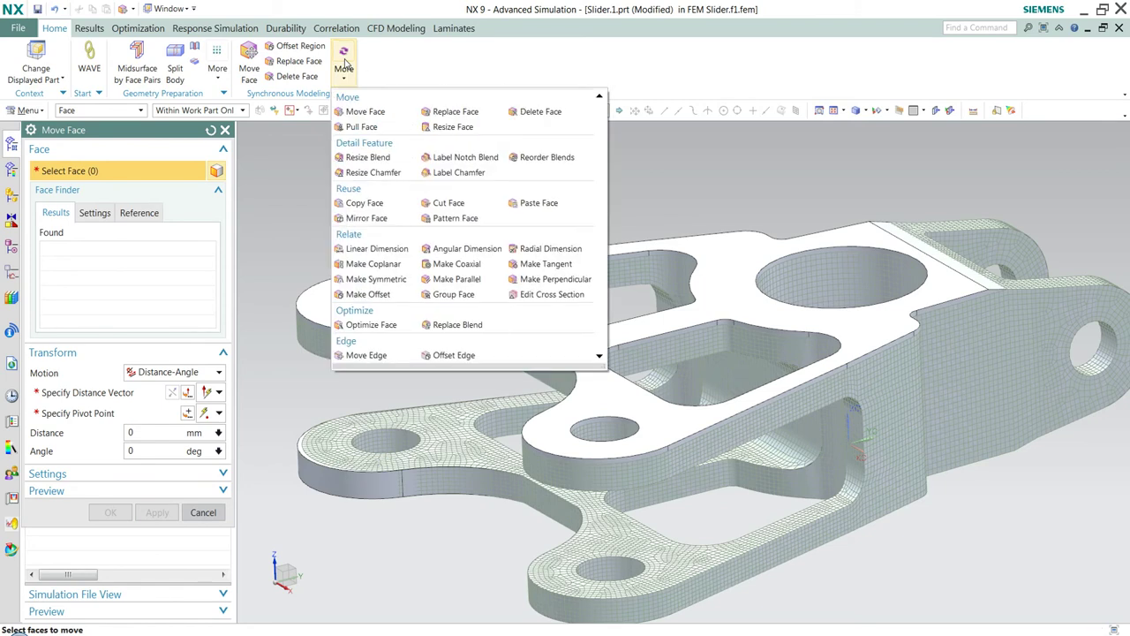
{"action": "left_click", "coordinate": [434, 128]}
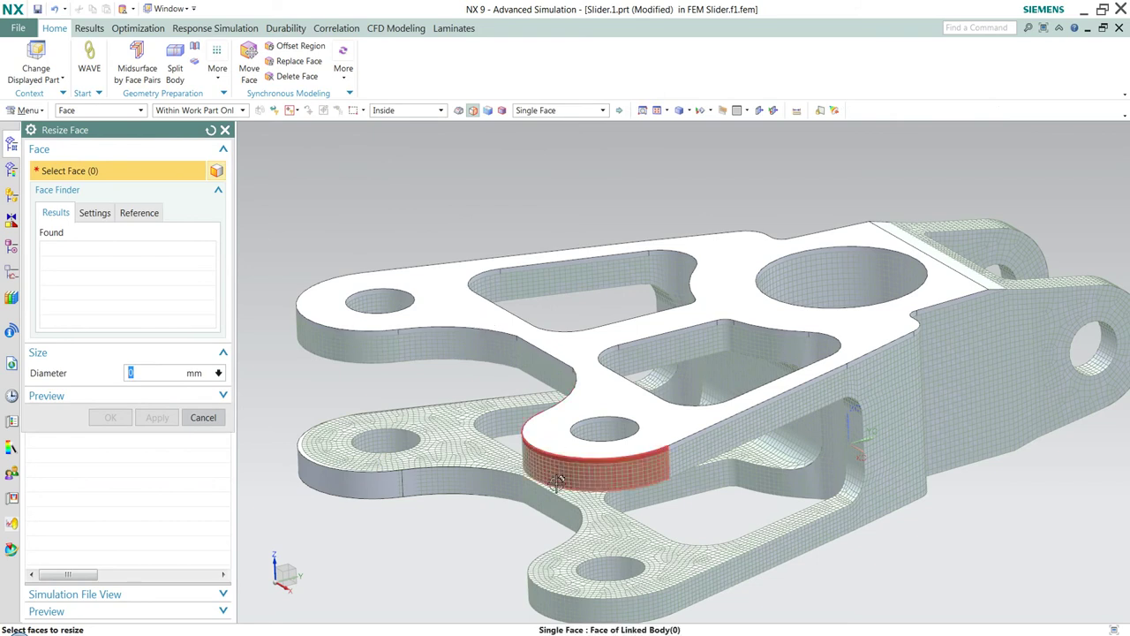
{"action": "left_click", "coordinate": [626, 566]}
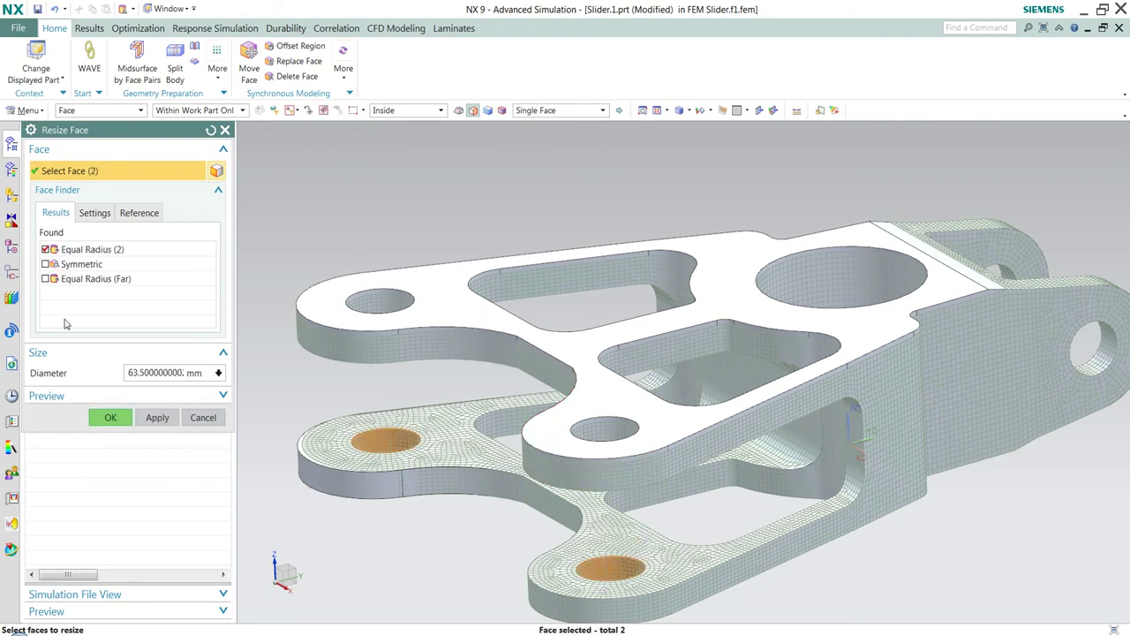
{"action": "left_click", "coordinate": [157, 372]}
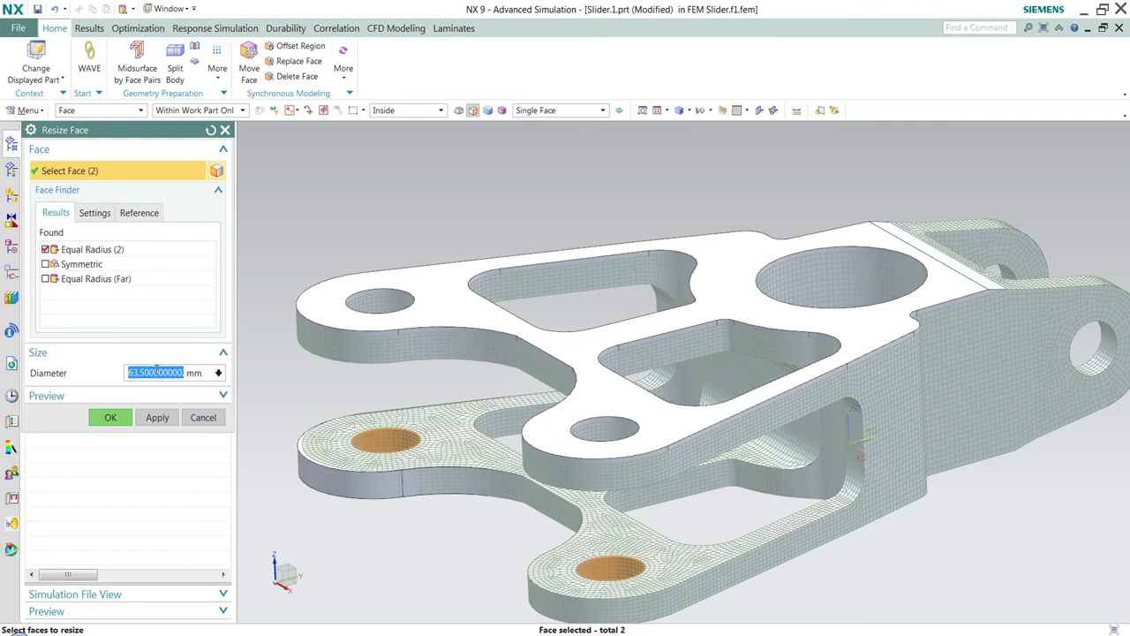
{"action": "type", "text": "60"}
{"action": "left_click", "coordinate": [127, 423]}
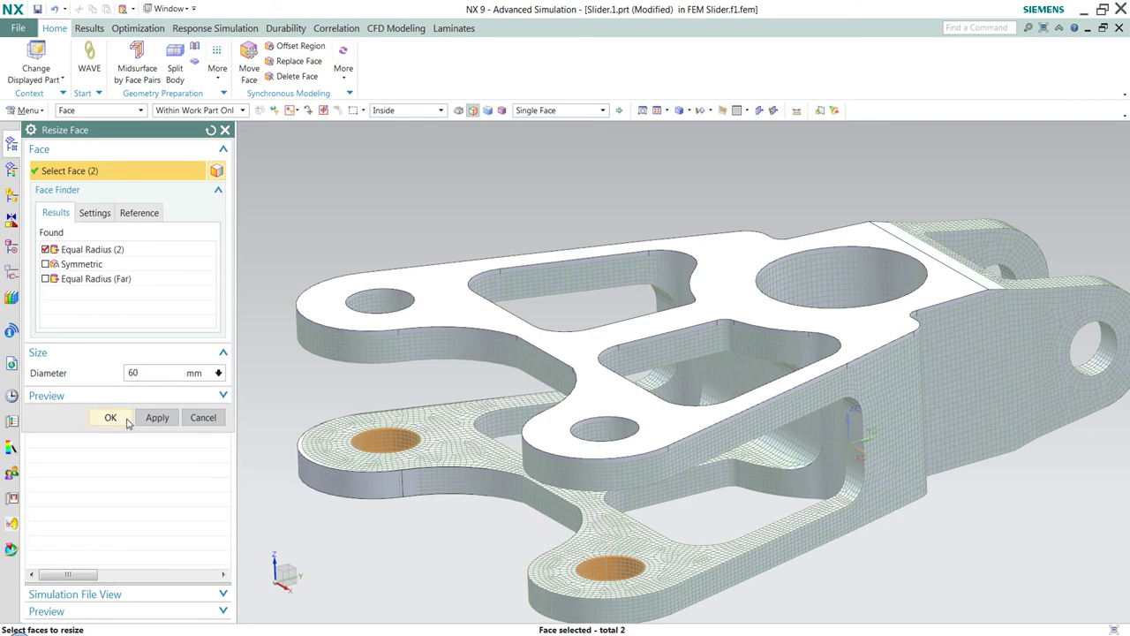
{"action": "left_click", "coordinate": [110, 418]}
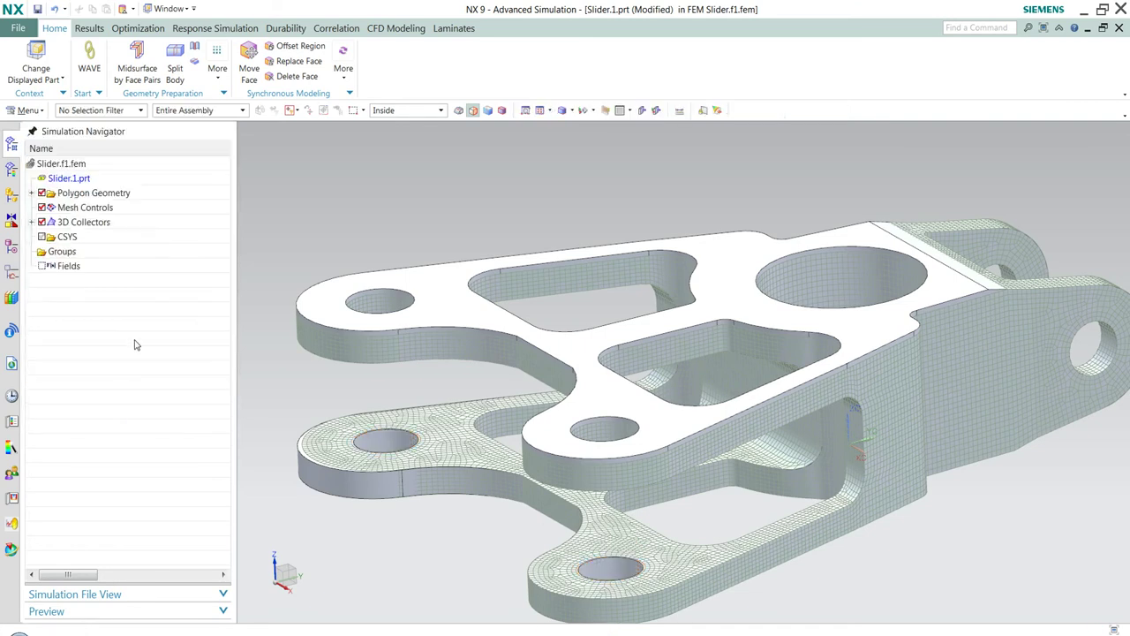
Step: Offset the tangent-face walls of both inner pockets in the top plate by 5 mm
{"action": "left_click", "coordinate": [297, 46]}
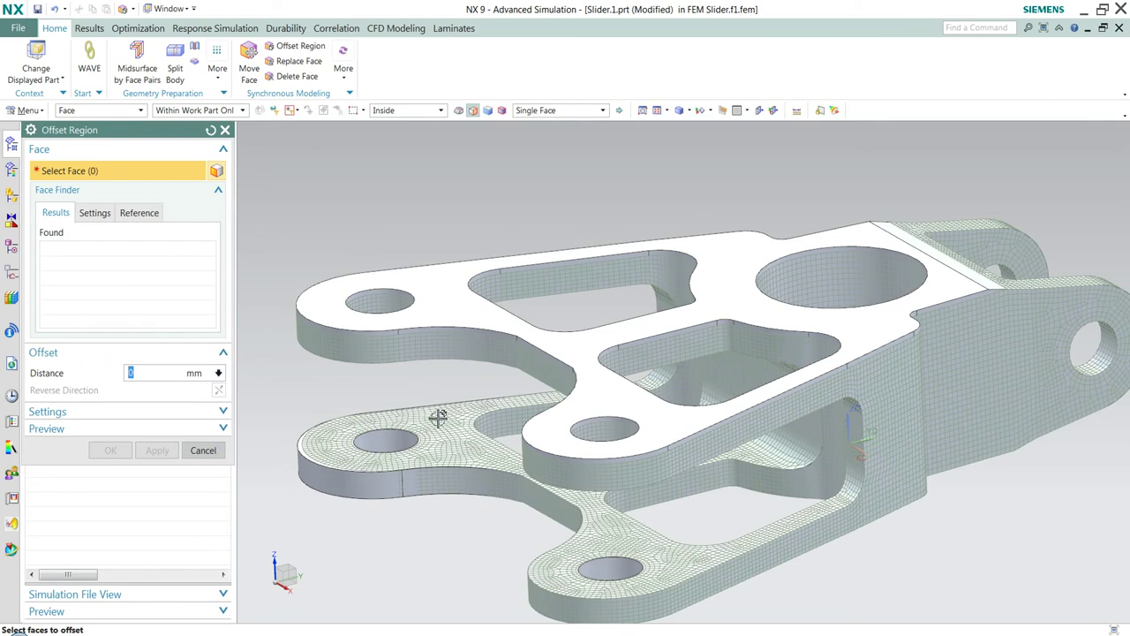
{"action": "middle_click_drag", "start_coordinate": [457, 421], "coordinate": [462, 419]}
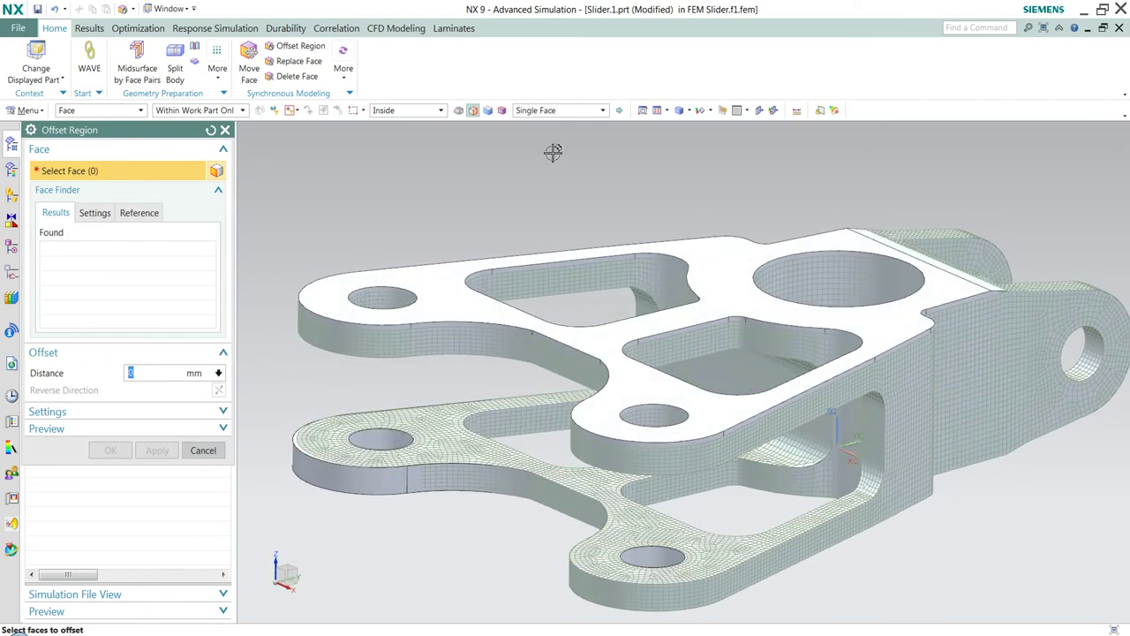
{"action": "left_click", "coordinate": [556, 110]}
{"action": "left_click", "coordinate": [556, 136]}
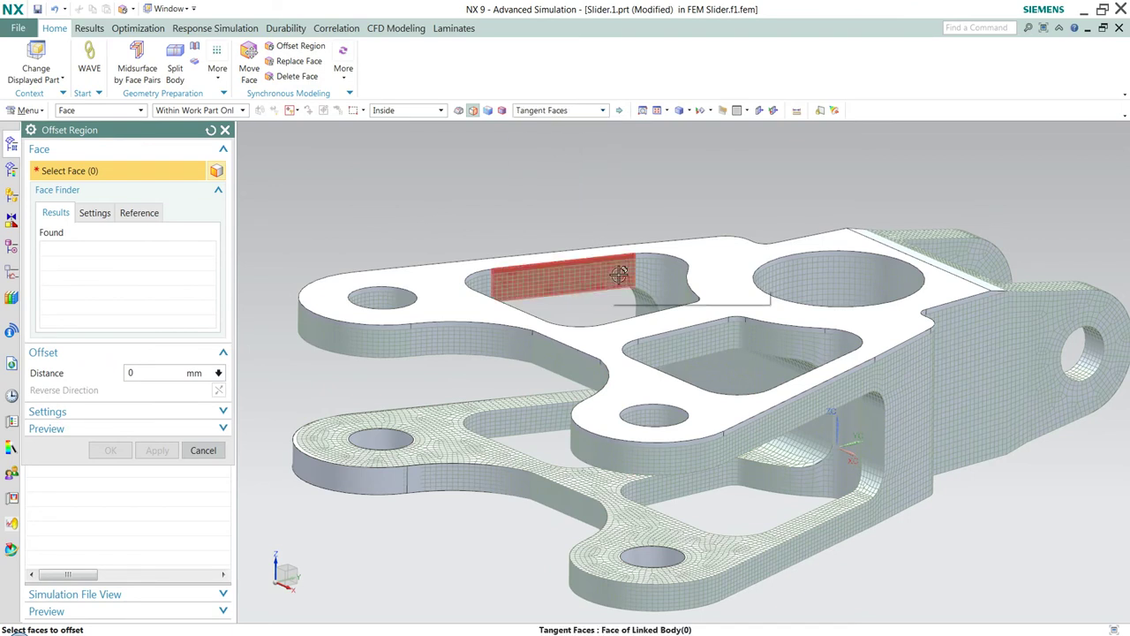
{"action": "left_click", "coordinate": [577, 274]}
{"action": "left_click", "coordinate": [727, 335]}
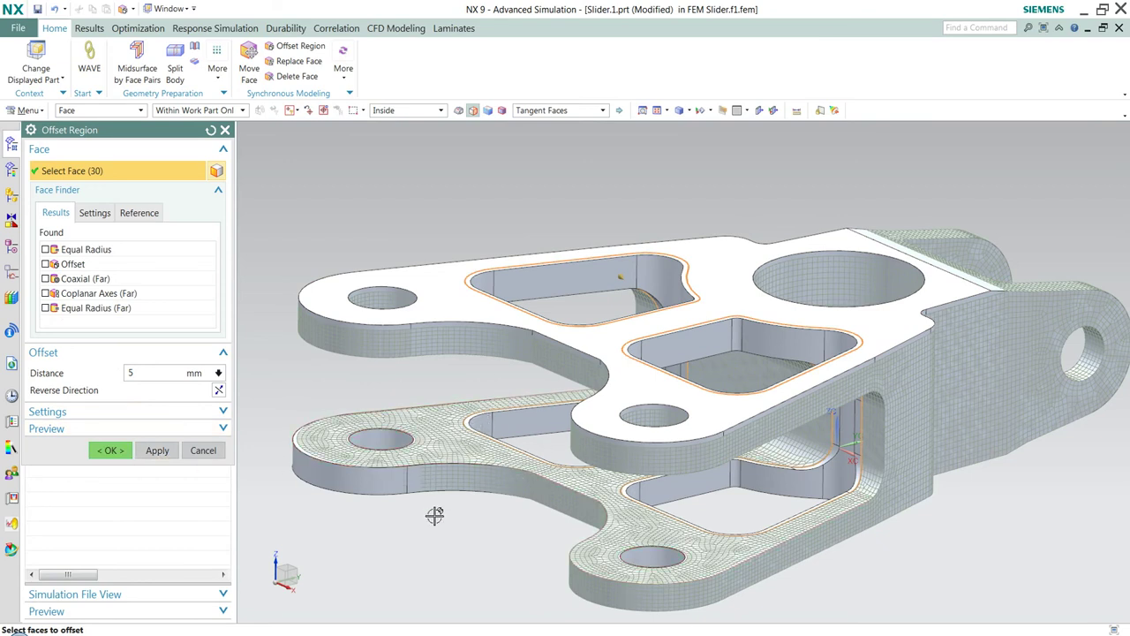
{"action": "left_click", "coordinate": [111, 450]}
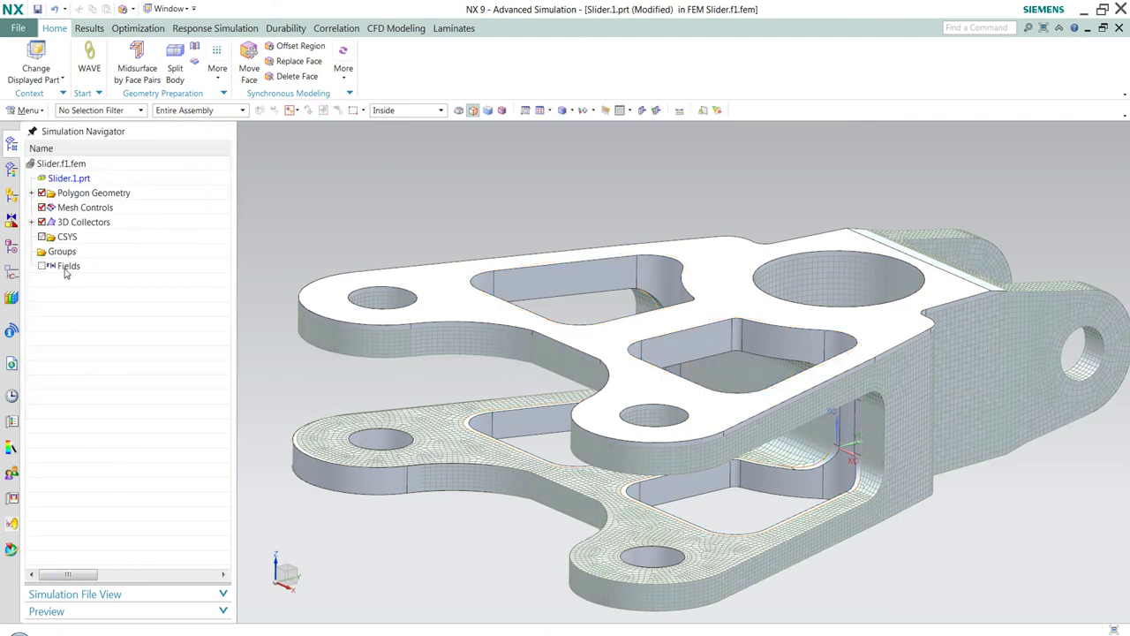
Step: Make Slider.f1.fem the displayed part and automatically morph its 3D solid mesh
{"action": "left_click", "coordinate": [31, 223]}
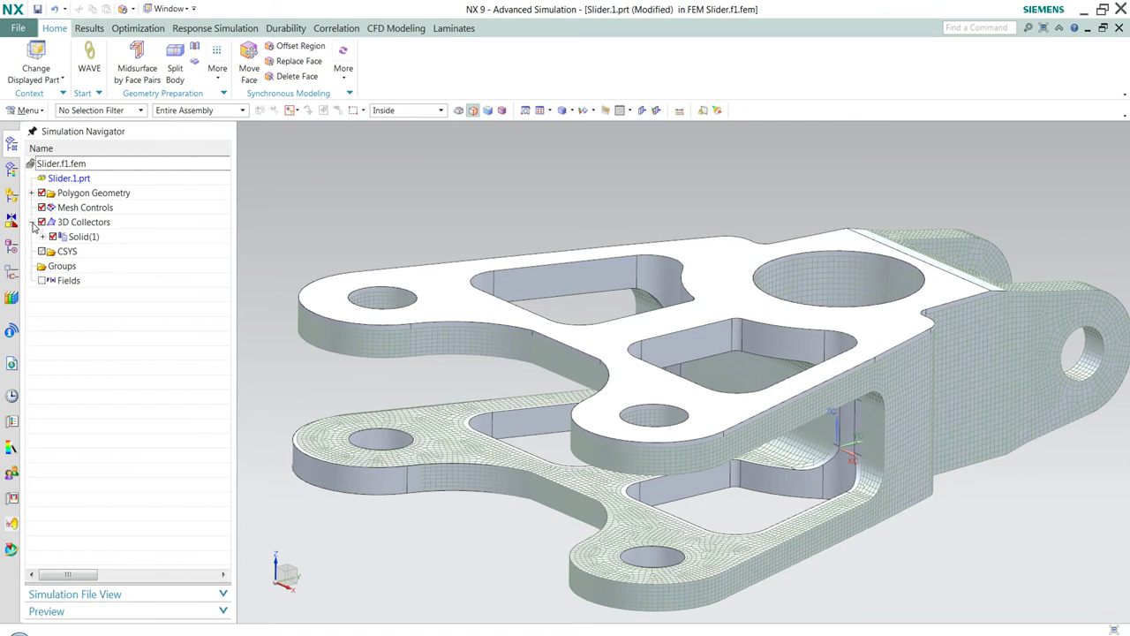
{"action": "double_click", "coordinate": [64, 166]}
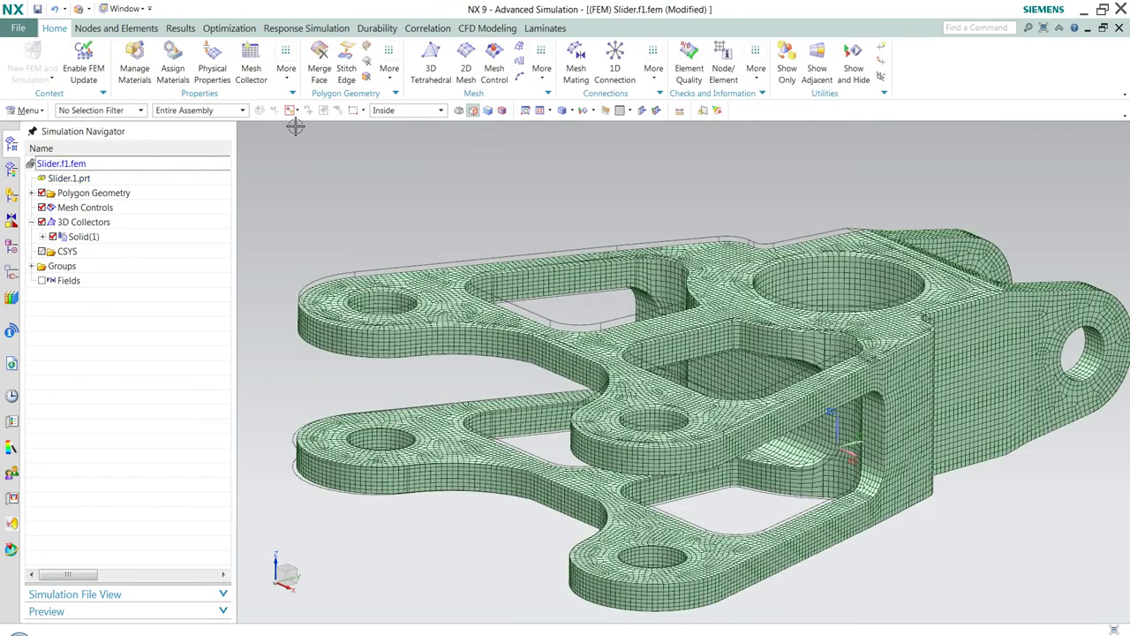
{"action": "left_click", "coordinate": [142, 28]}
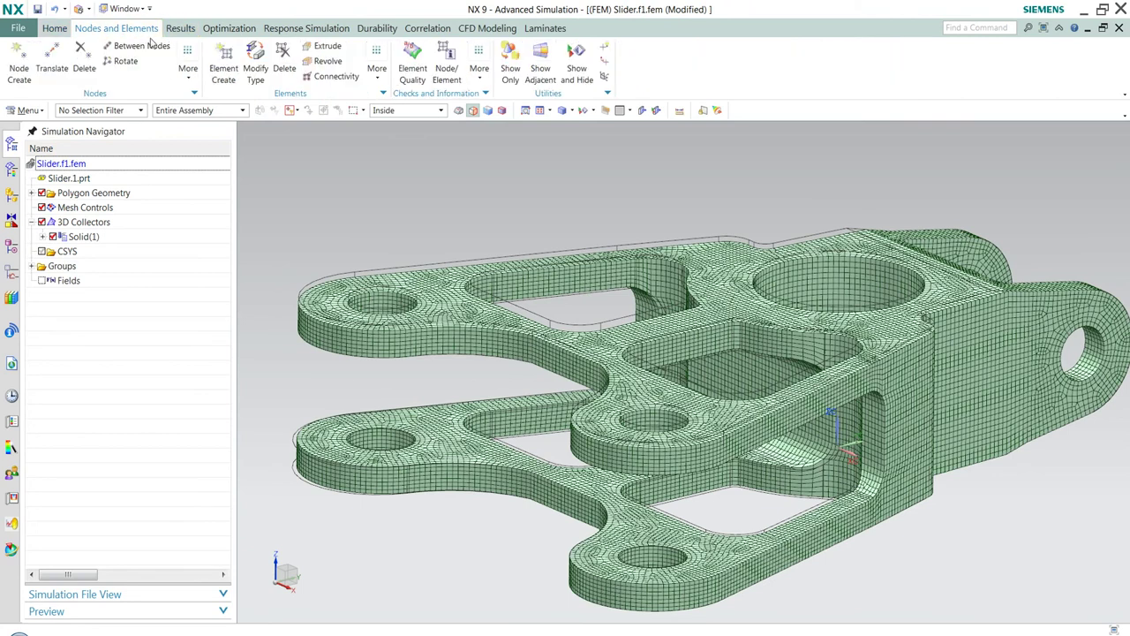
{"action": "left_click", "coordinate": [377, 73]}
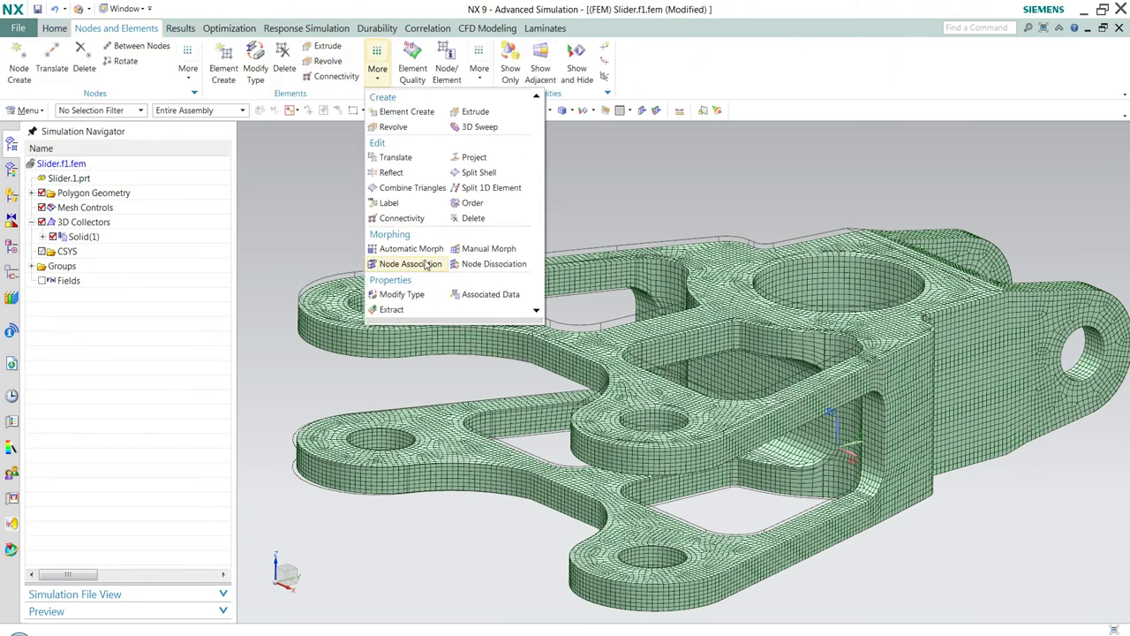
{"action": "left_click", "coordinate": [426, 250]}
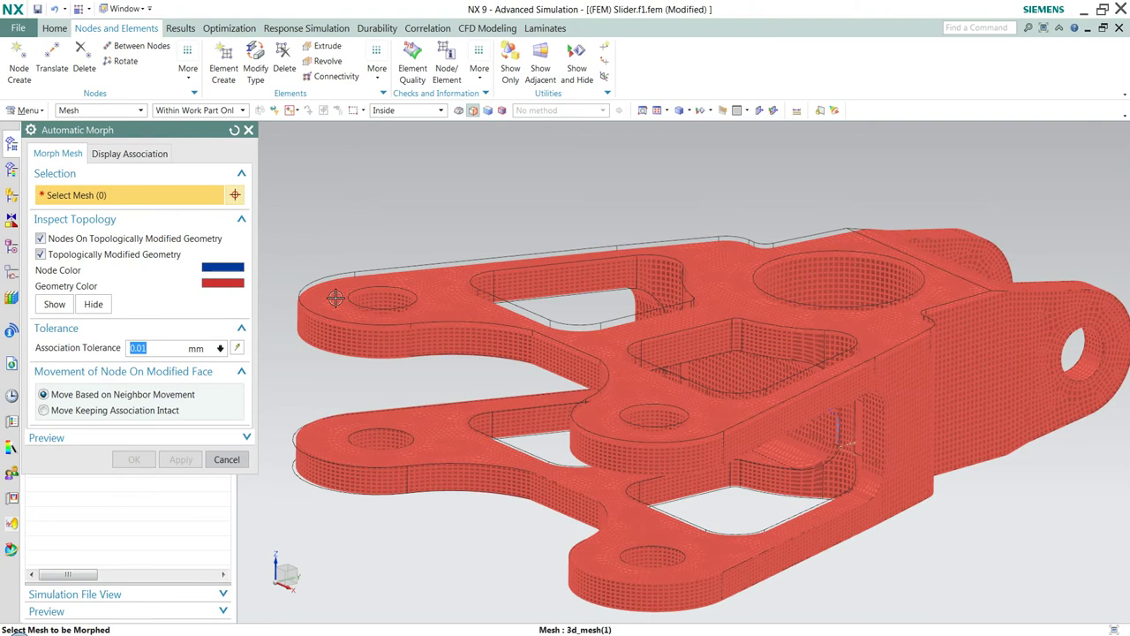
{"action": "left_click", "coordinate": [326, 303]}
{"action": "scroll", "coordinate": [418, 358], "scroll_direction": "up", "scroll_amount": 2}
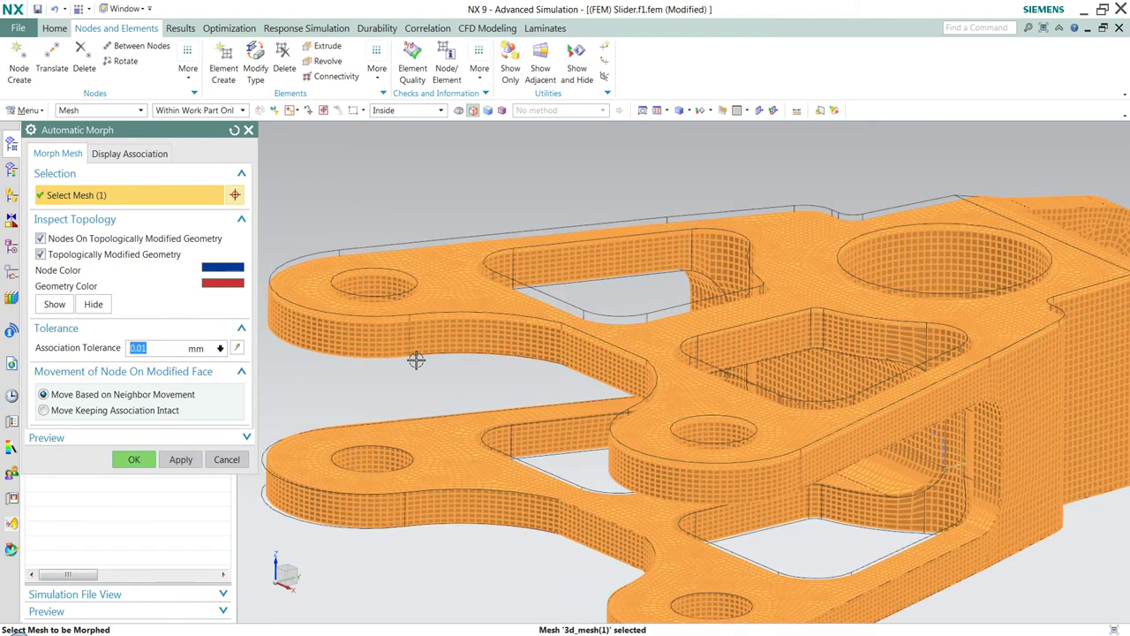
{"action": "left_click", "coordinate": [134, 459]}
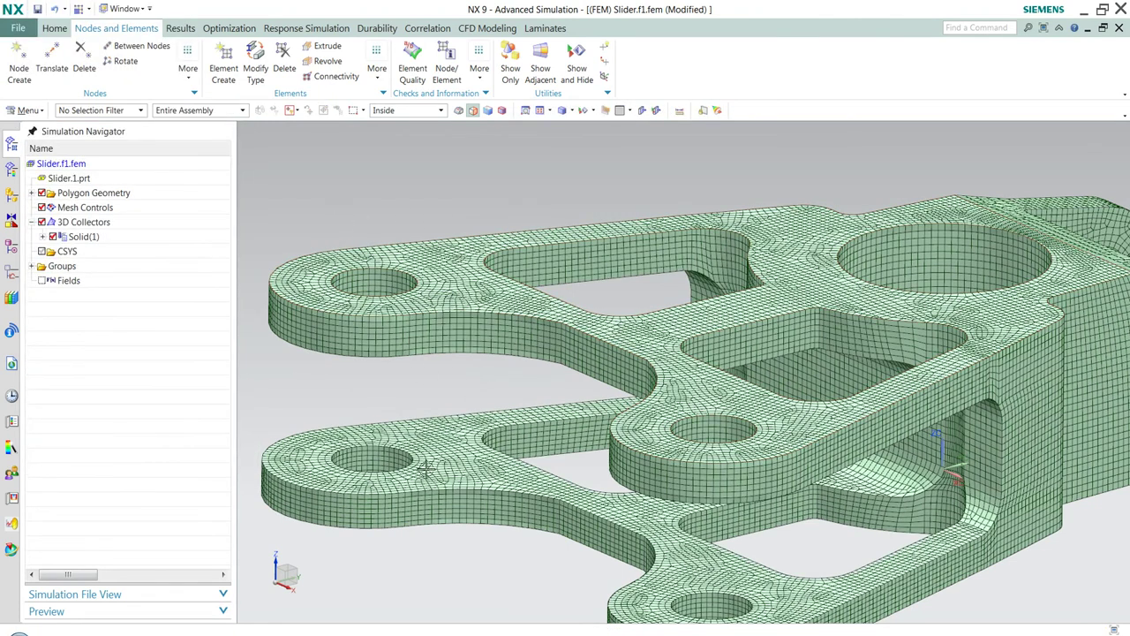
{"action": "scroll", "coordinate": [436, 430], "scroll_direction": "down", "scroll_amount": 2}
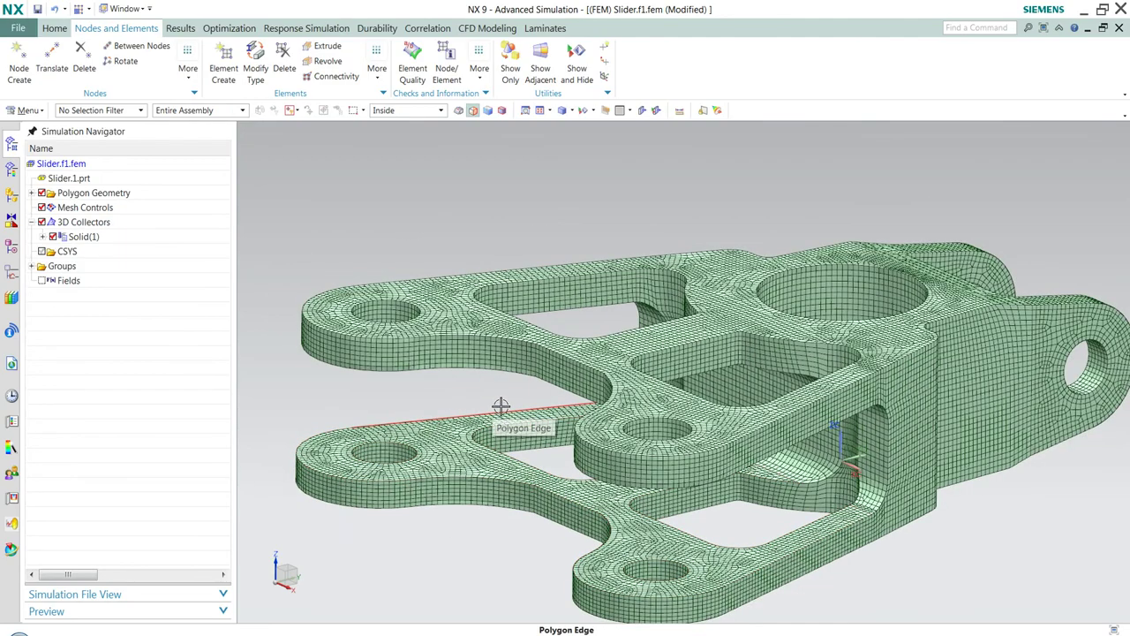
{"action": "middle_click_drag", "start_coordinate": [898, 364], "coordinate": [964, 329]}
{"action": "scroll", "coordinate": [938, 318], "scroll_direction": "up", "scroll_amount": 4}
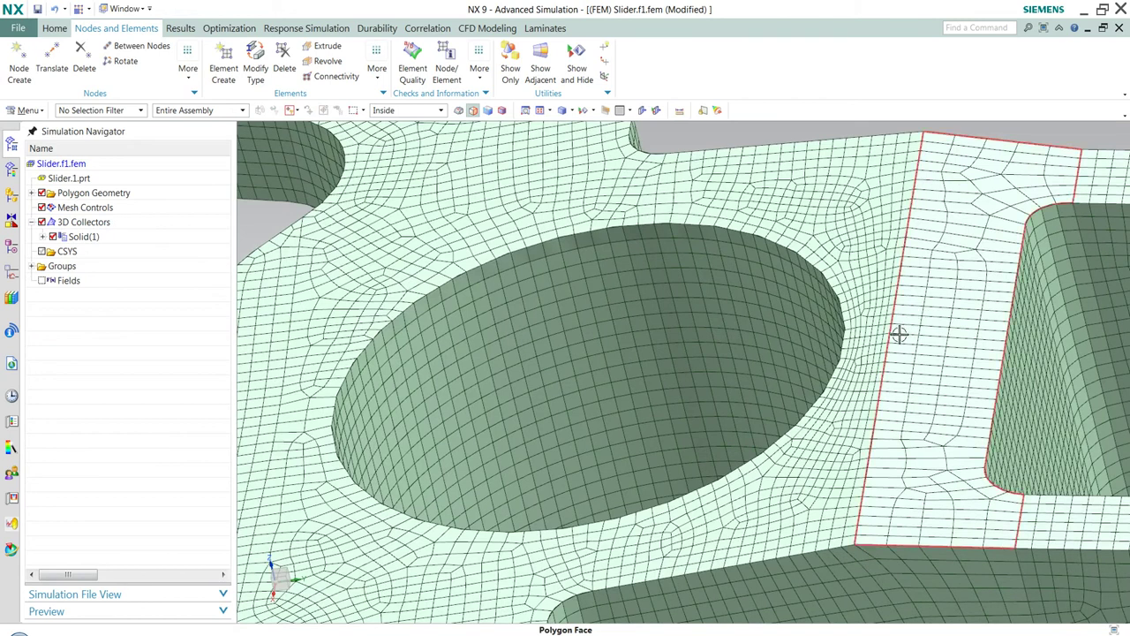
{"action": "scroll", "coordinate": [894, 335], "scroll_direction": "up", "scroll_amount": 1}
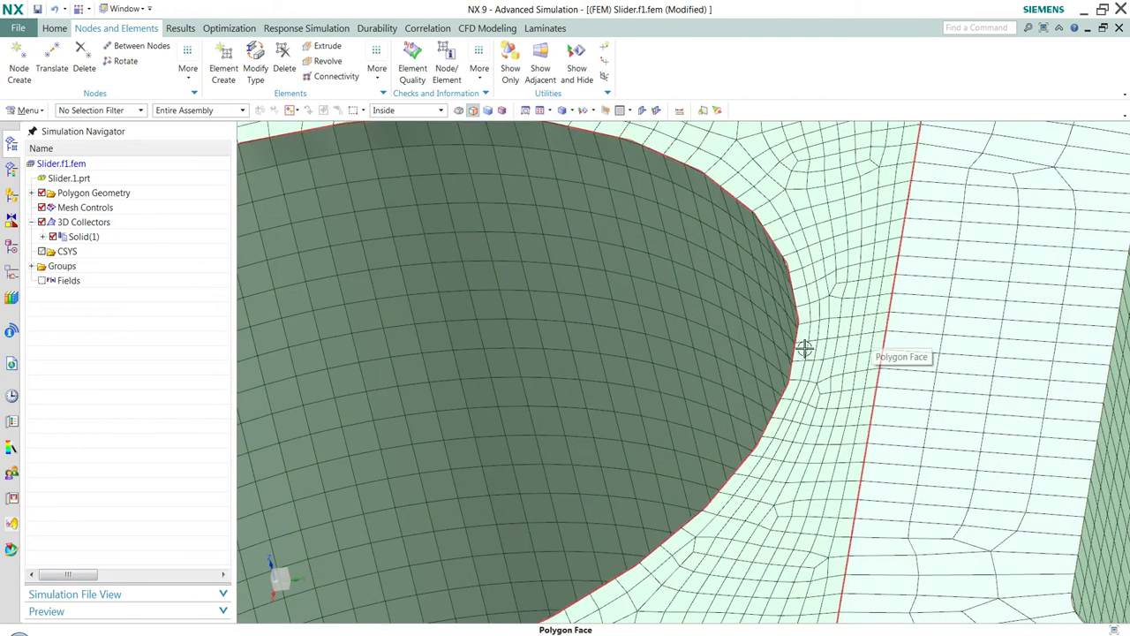
{"action": "scroll", "coordinate": [867, 349], "scroll_direction": "down", "scroll_amount": 1}
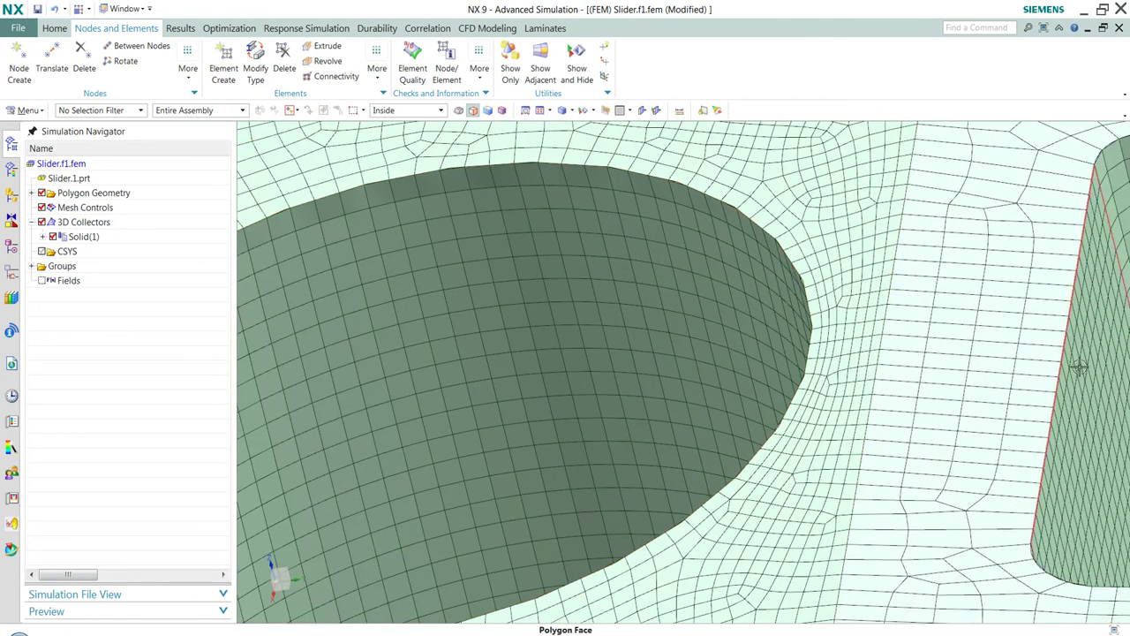
{"action": "scroll", "coordinate": [1017, 364], "scroll_direction": "down", "scroll_amount": 2}
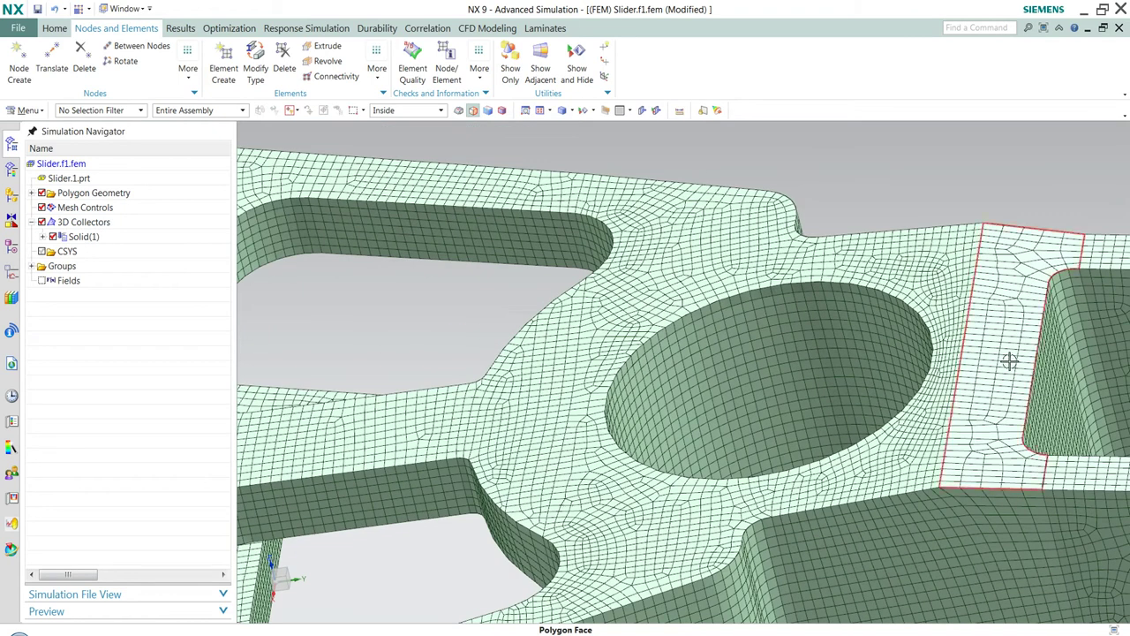
{"action": "middle_click_drag", "start_coordinate": [976, 313], "coordinate": [833, 277]}
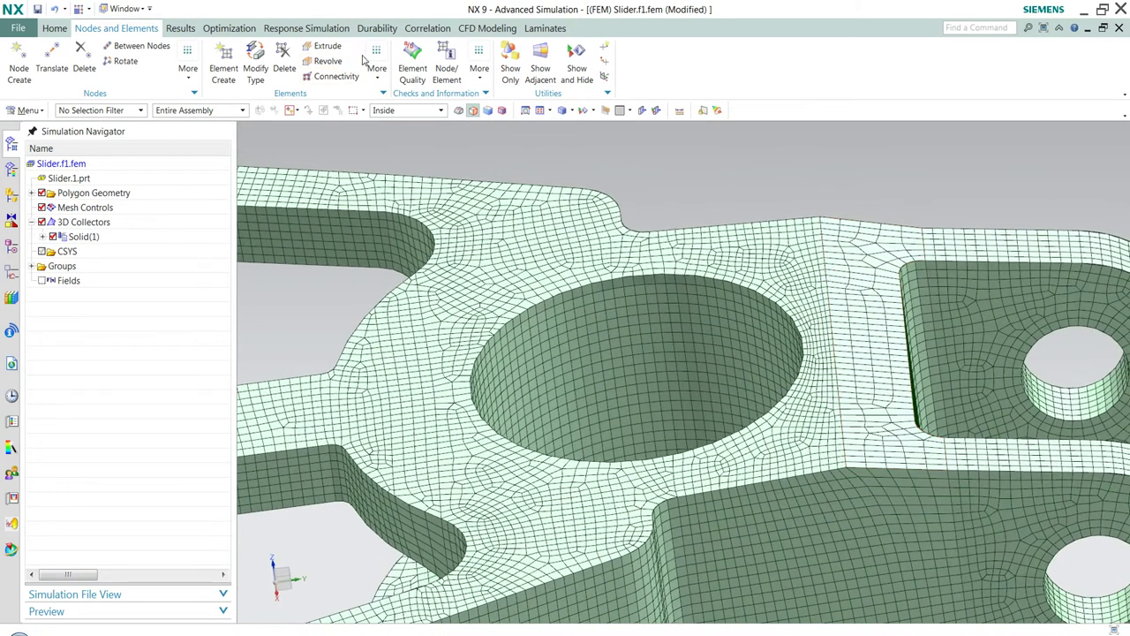
{"action": "left_click", "coordinate": [376, 64]}
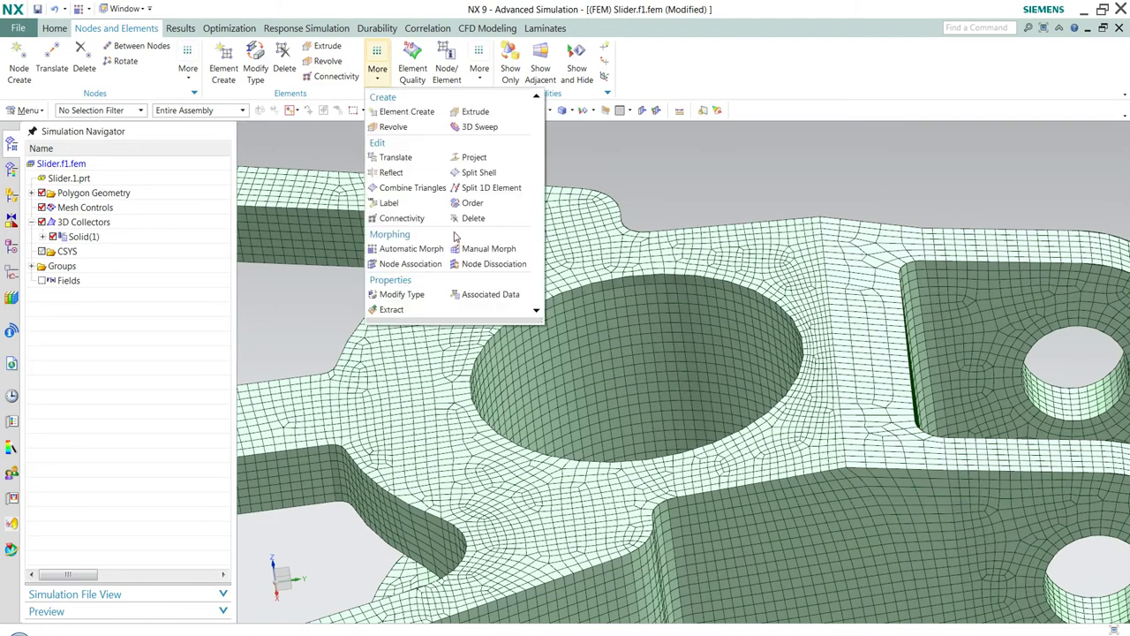
{"action": "left_click", "coordinate": [477, 248]}
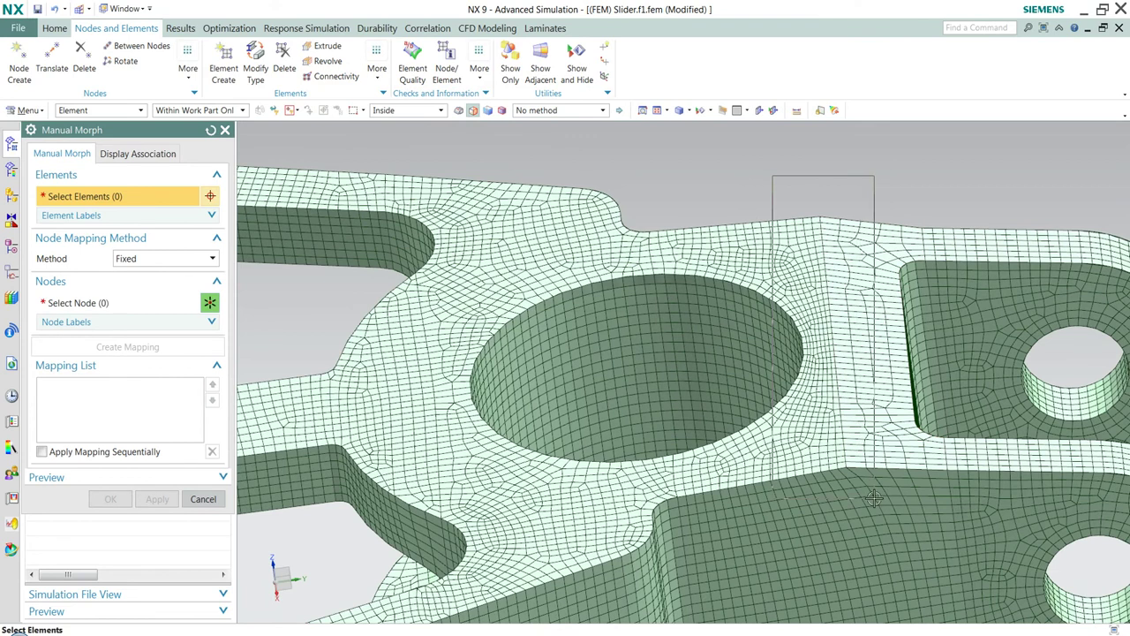
{"action": "left_click_drag", "start_coordinate": [878, 453], "coordinate": [791, 269]}
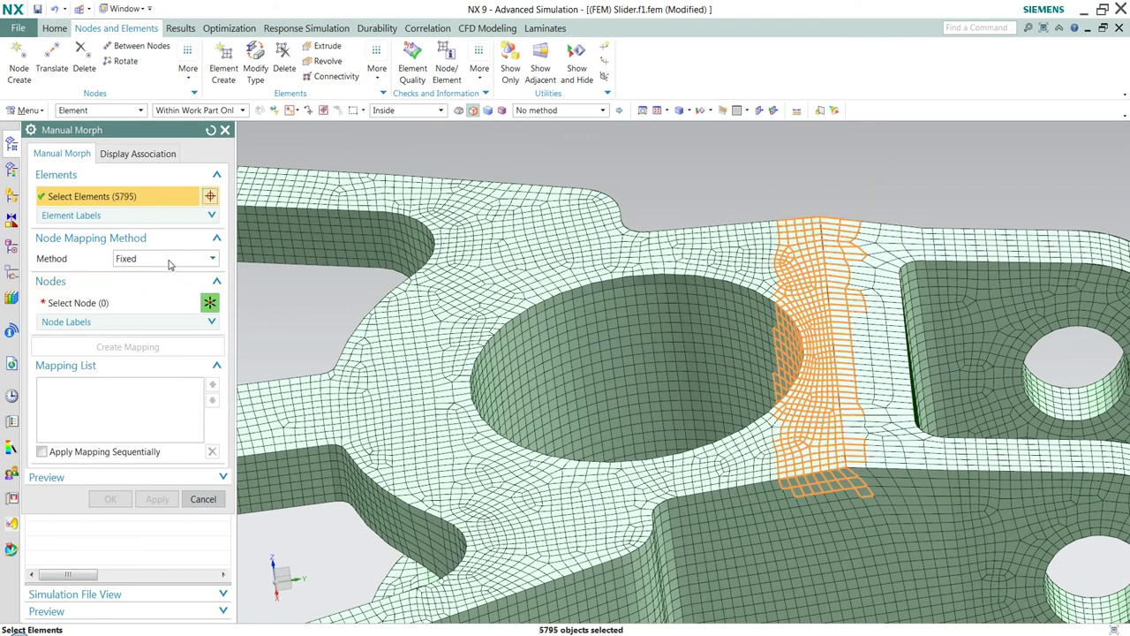
{"action": "left_click", "coordinate": [214, 499]}
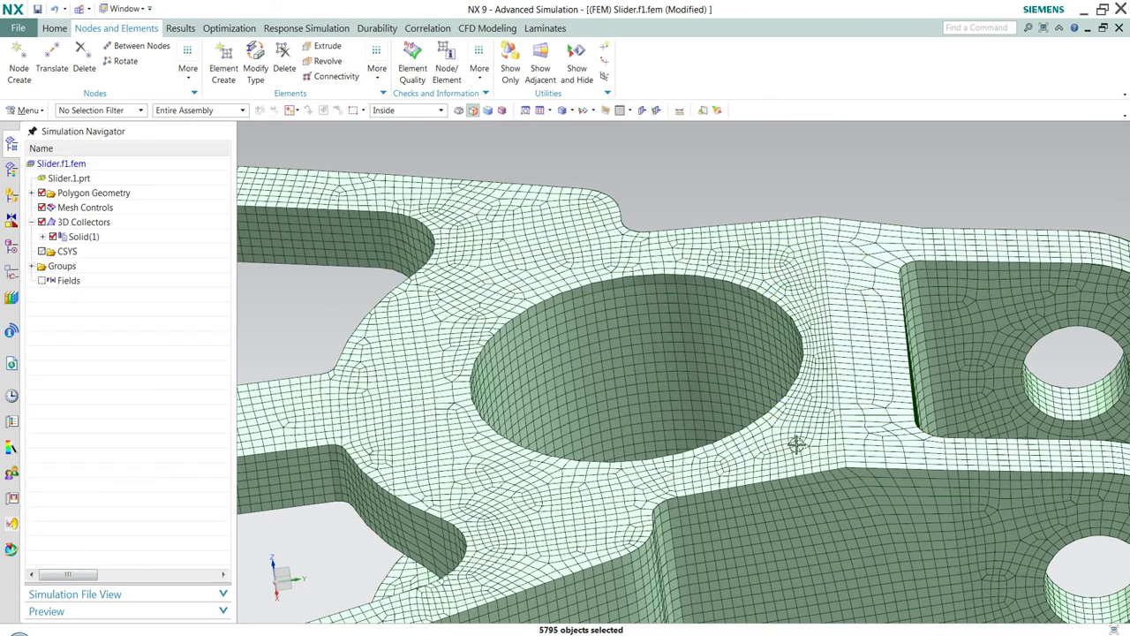
{"action": "key", "text": "ctrl+f"}
{"action": "middle_click_drag", "start_coordinate": [776, 444], "coordinate": [695, 360]}
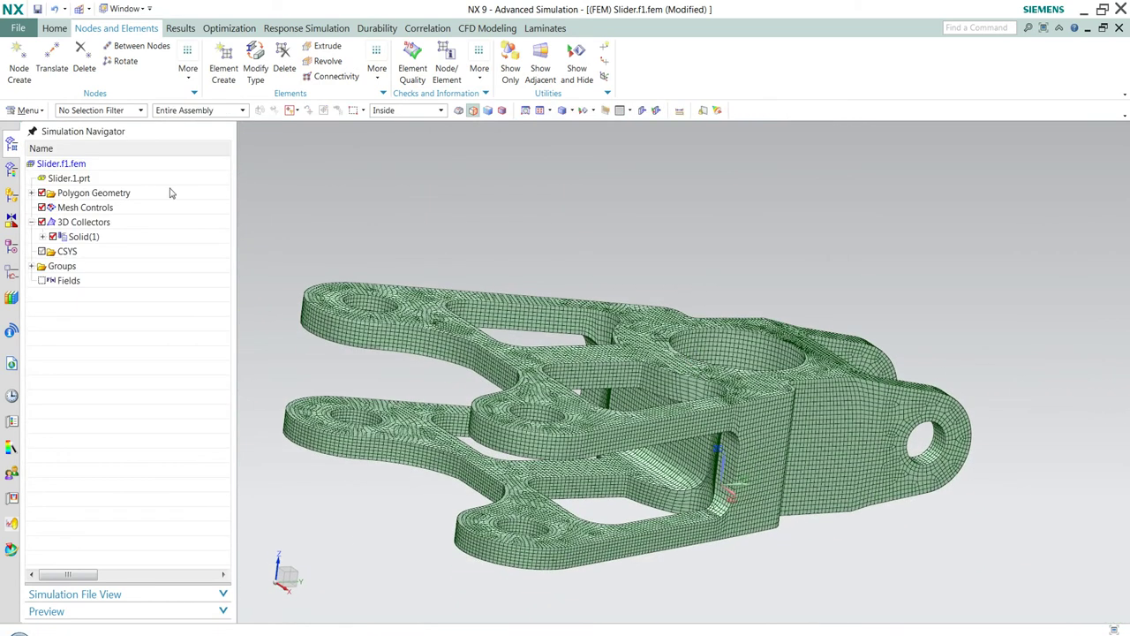
Step: Make Slider.1.prt the displayed part and orbit to view the right lug's hole
{"action": "right_click", "coordinate": [87, 181]}
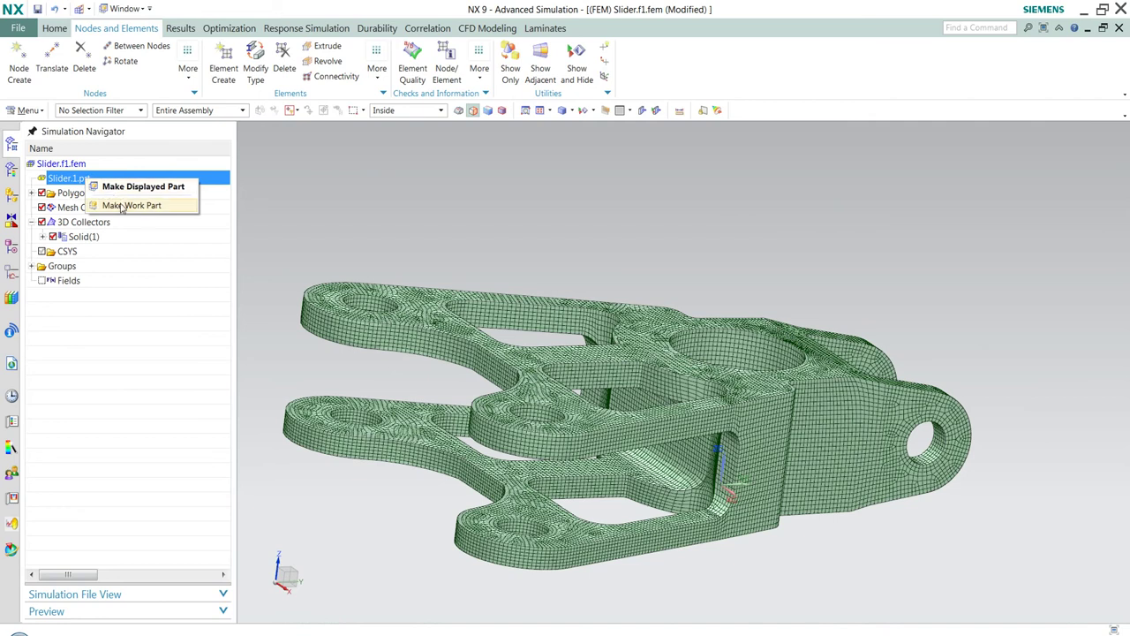
{"action": "left_click", "coordinate": [115, 186]}
{"action": "scroll", "coordinate": [988, 417], "scroll_direction": "up", "scroll_amount": 6}
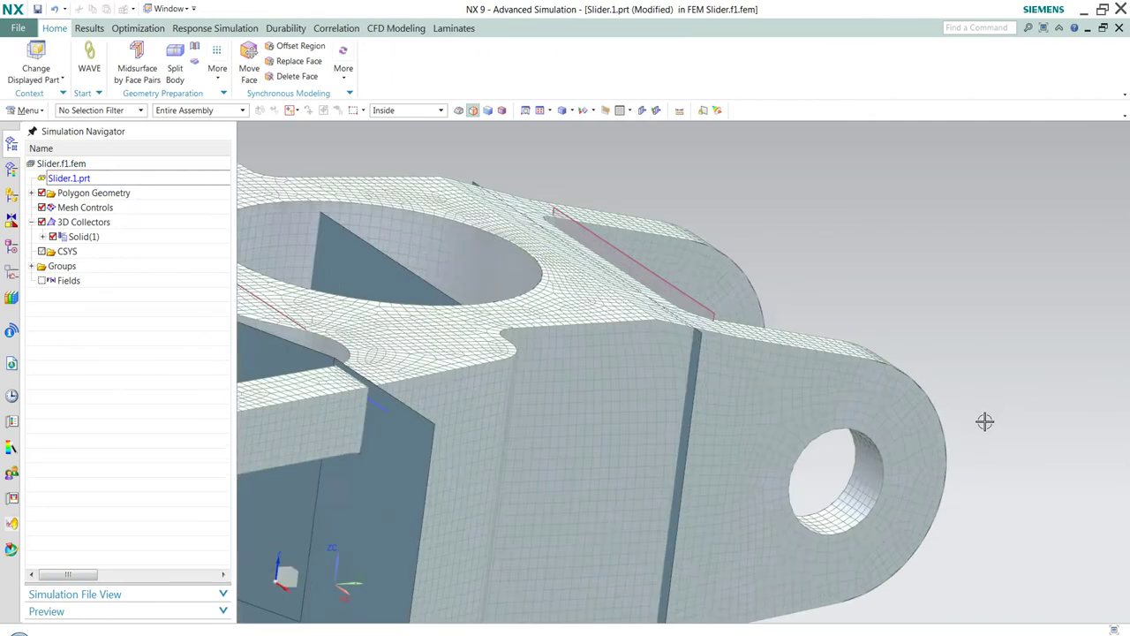
{"action": "middle_click_drag", "start_coordinate": [997, 315], "coordinate": [874, 239]}
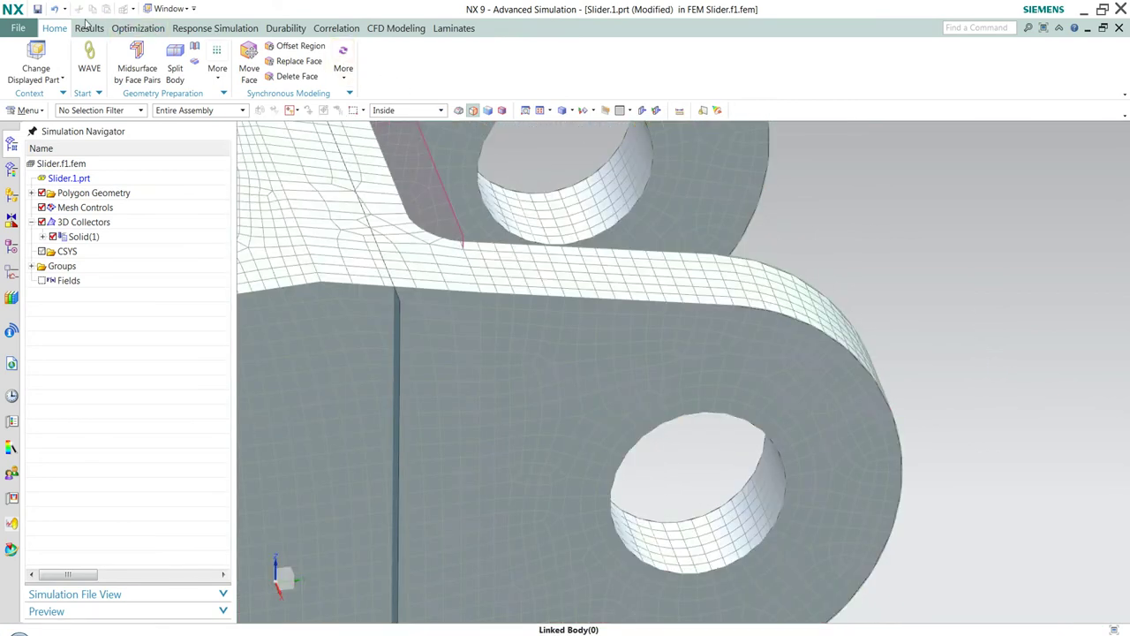
Step: Undo back to an earlier point, then resize both lug holes to 40 mm diameter
{"action": "left_click", "coordinate": [66, 10]}
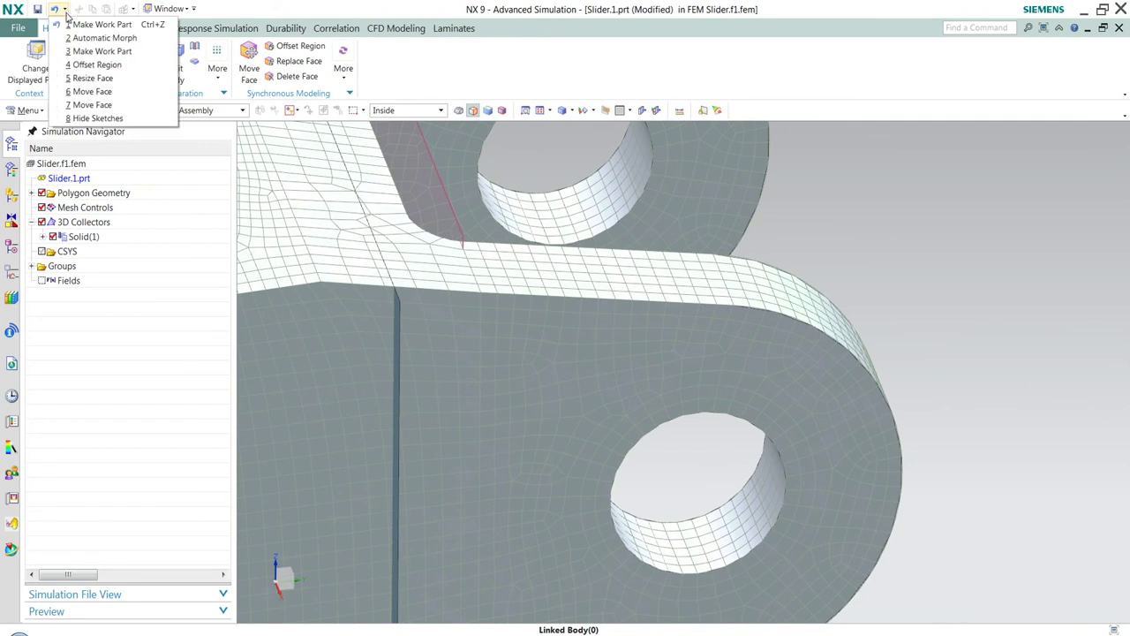
{"action": "left_click", "coordinate": [93, 78]}
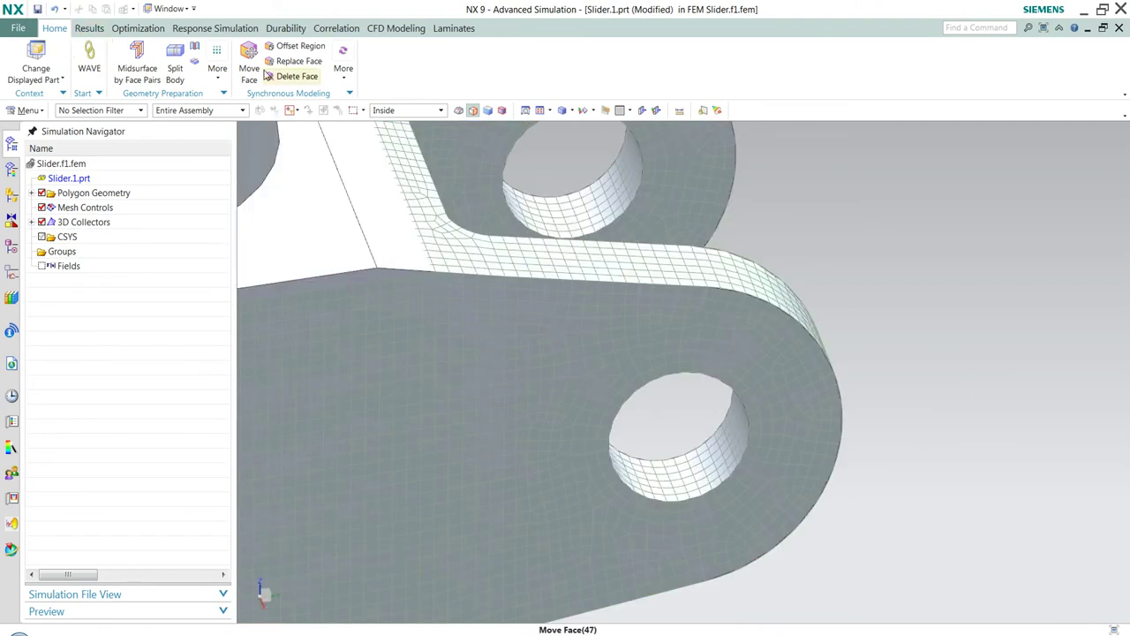
{"action": "left_click", "coordinate": [343, 62]}
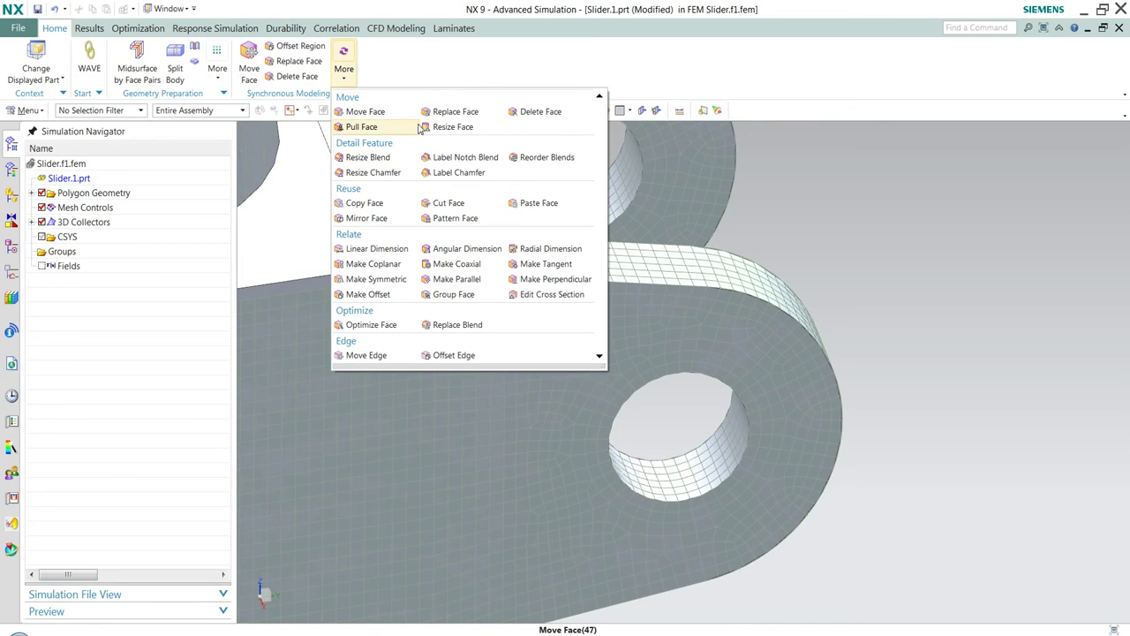
{"action": "left_click", "coordinate": [450, 127]}
{"action": "left_click", "coordinate": [721, 458]}
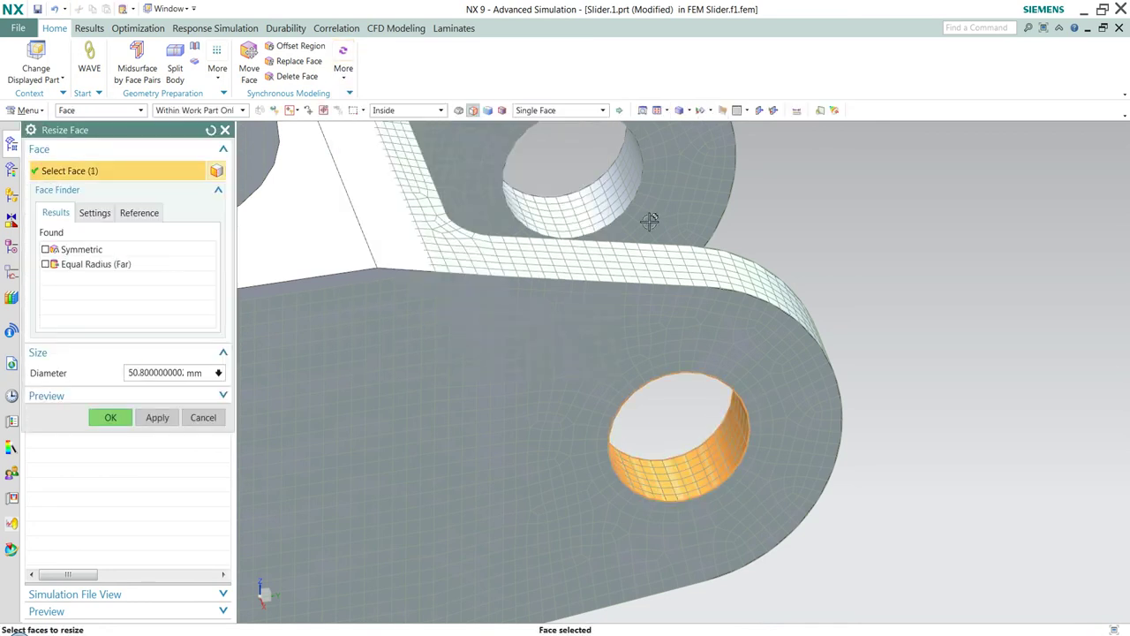
{"action": "left_click", "coordinate": [625, 187]}
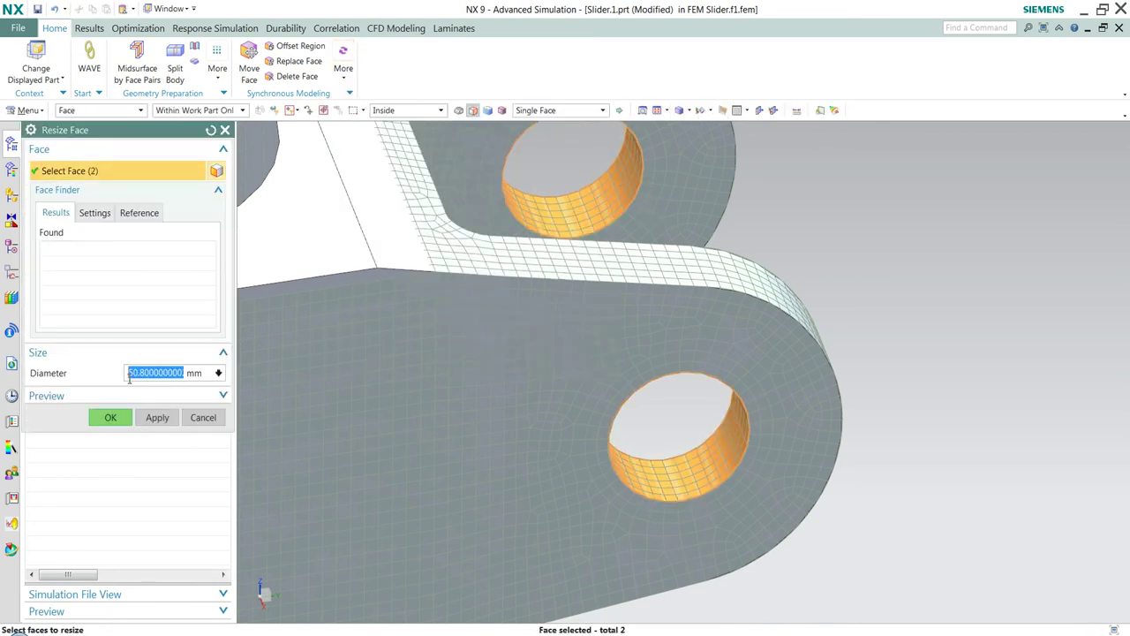
{"action": "type", "text": "40"}
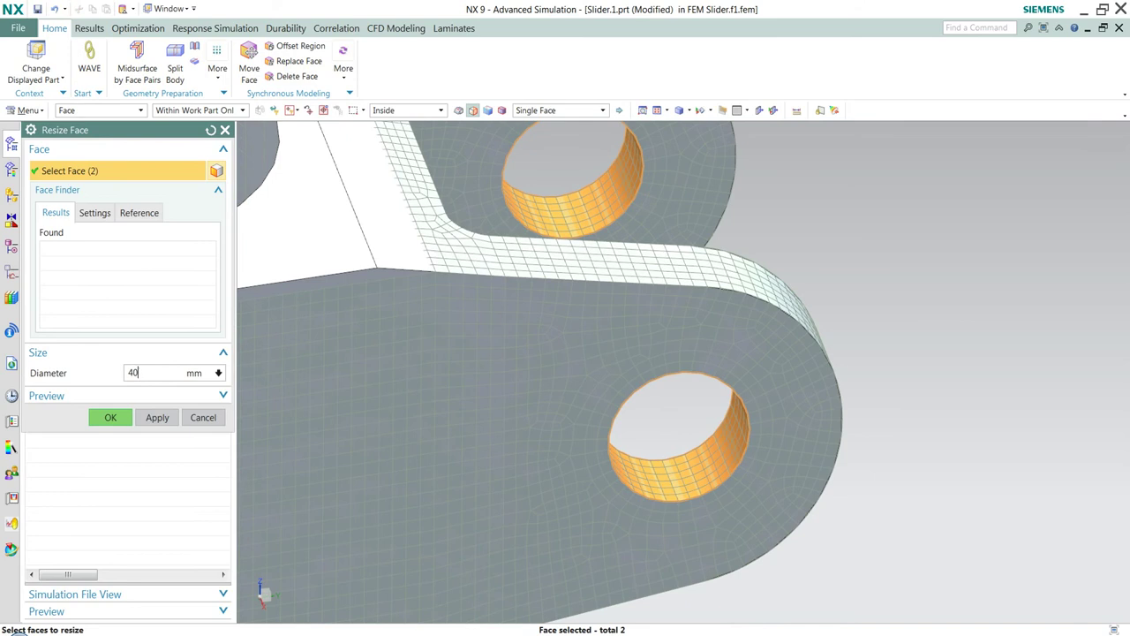
{"action": "left_click", "coordinate": [111, 418]}
Step: Inspect the resized holes and return to the Slider.f1.fem file
{"action": "middle_click_drag", "start_coordinate": [501, 424], "coordinate": [496, 399]}
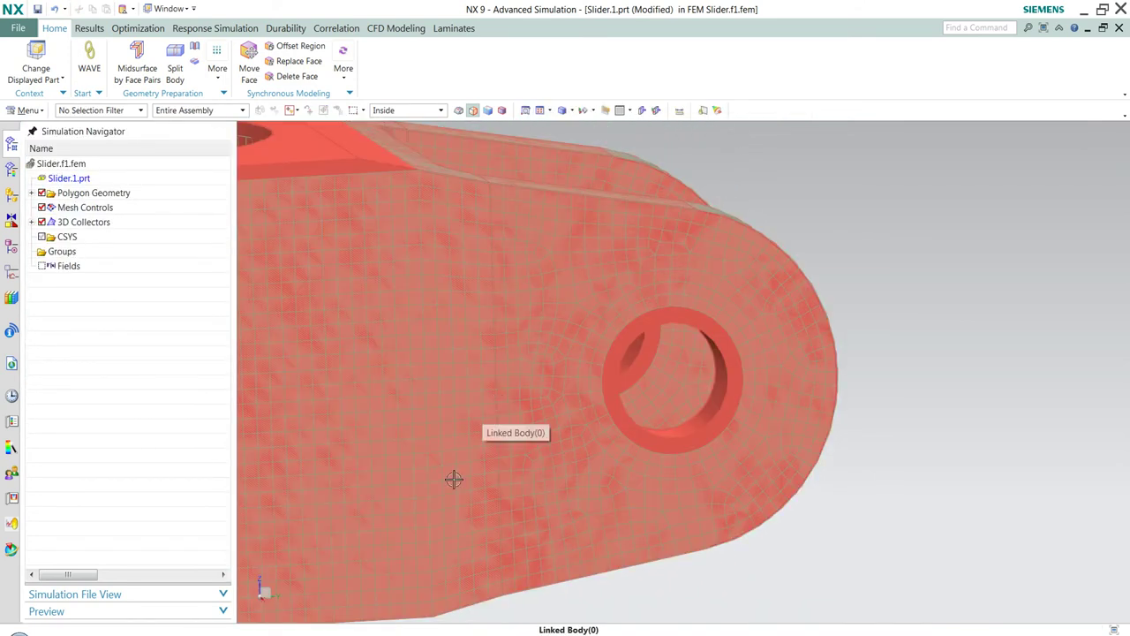
{"action": "middle_click_drag", "start_coordinate": [591, 459], "coordinate": [592, 479]}
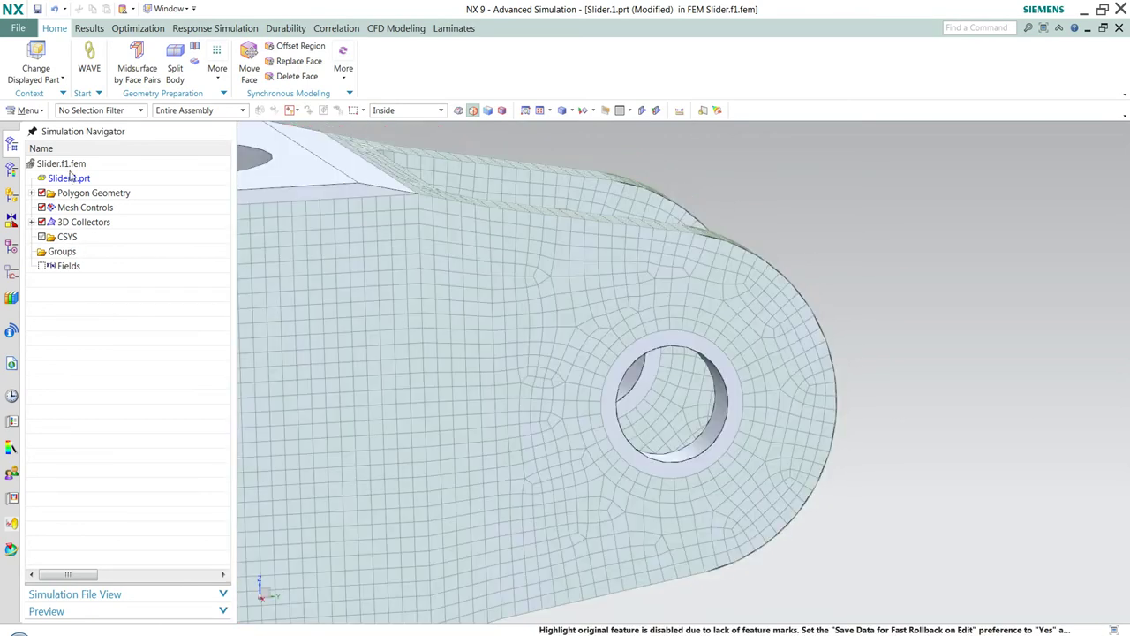
{"action": "double_click", "coordinate": [71, 164]}
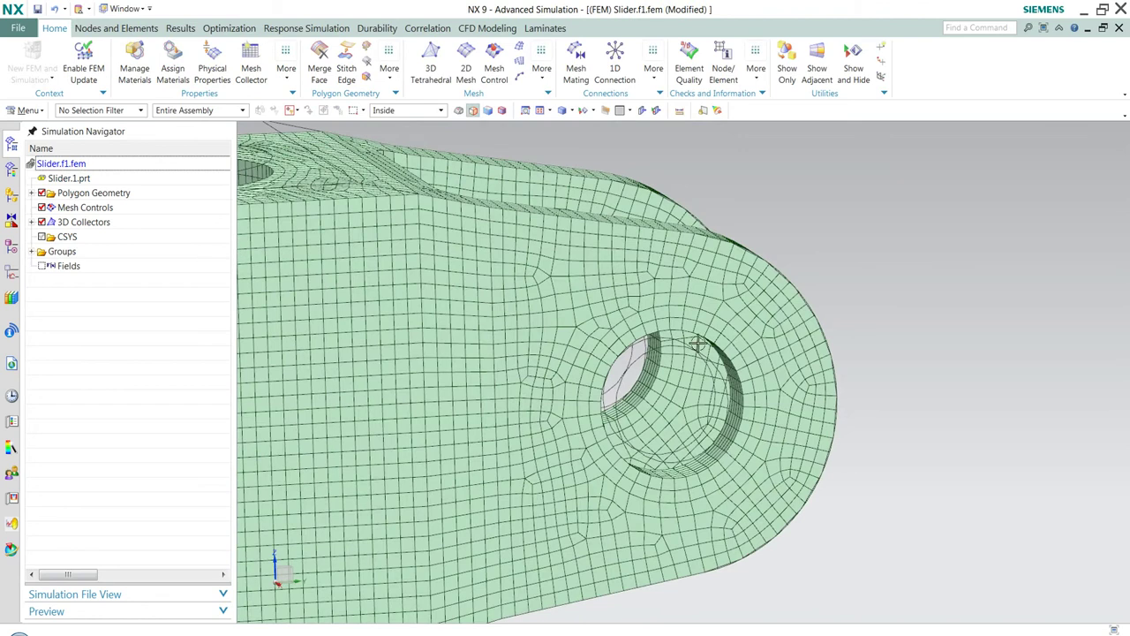
Step: Automatically morph the slider's 3D mesh around the 40 mm holes and inspect the result
{"action": "middle_click_drag", "start_coordinate": [721, 350], "coordinate": [618, 367]}
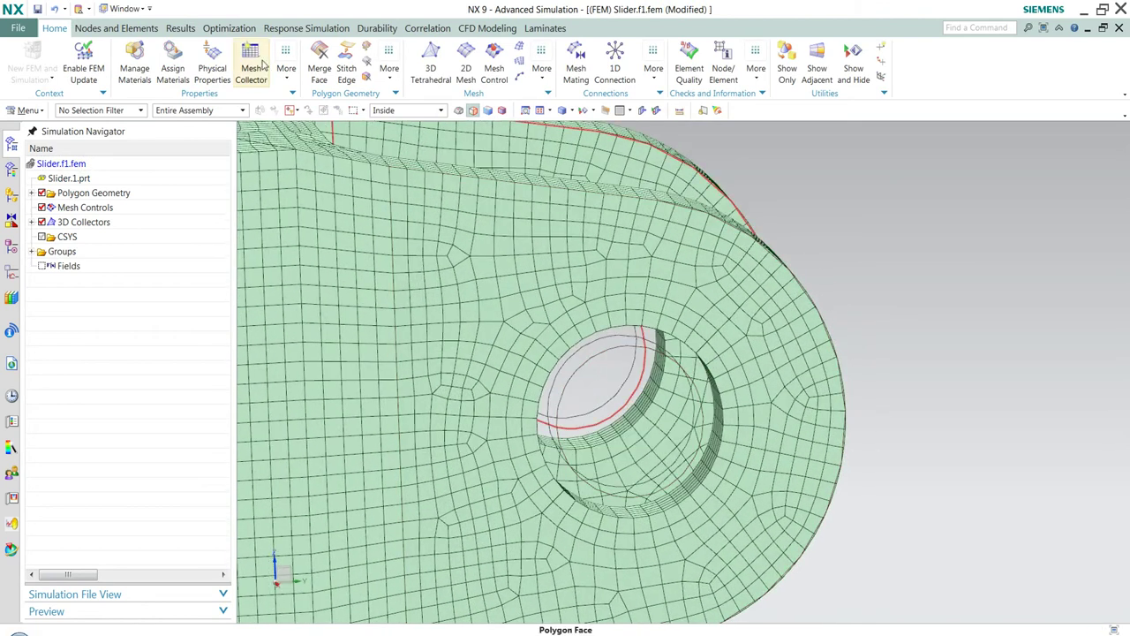
{"action": "left_click", "coordinate": [141, 29]}
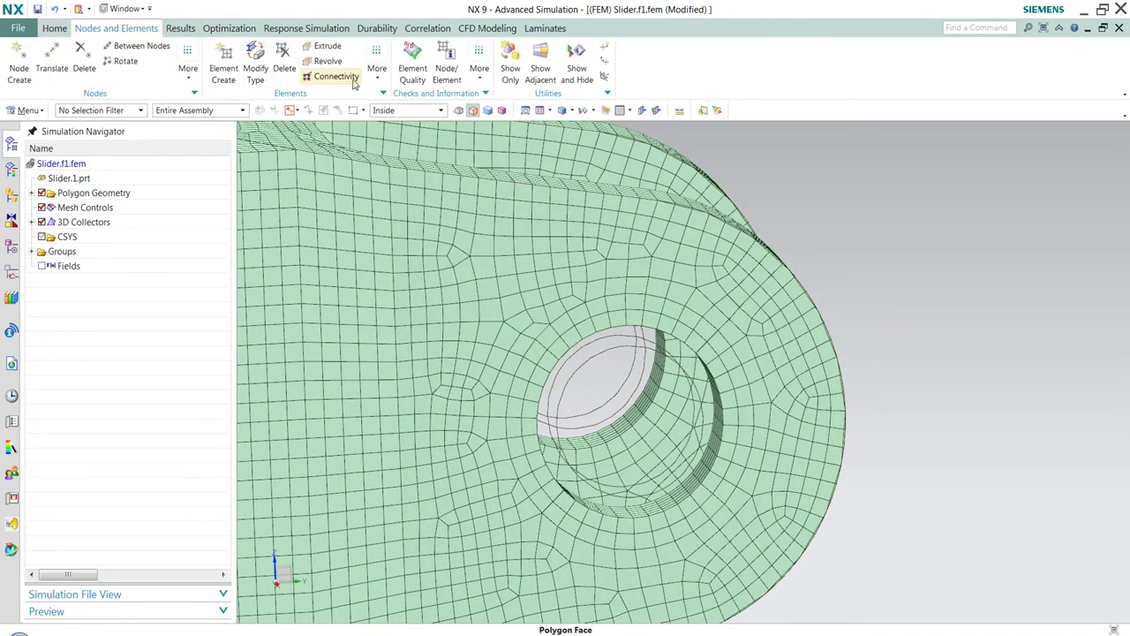
{"action": "left_click", "coordinate": [378, 63]}
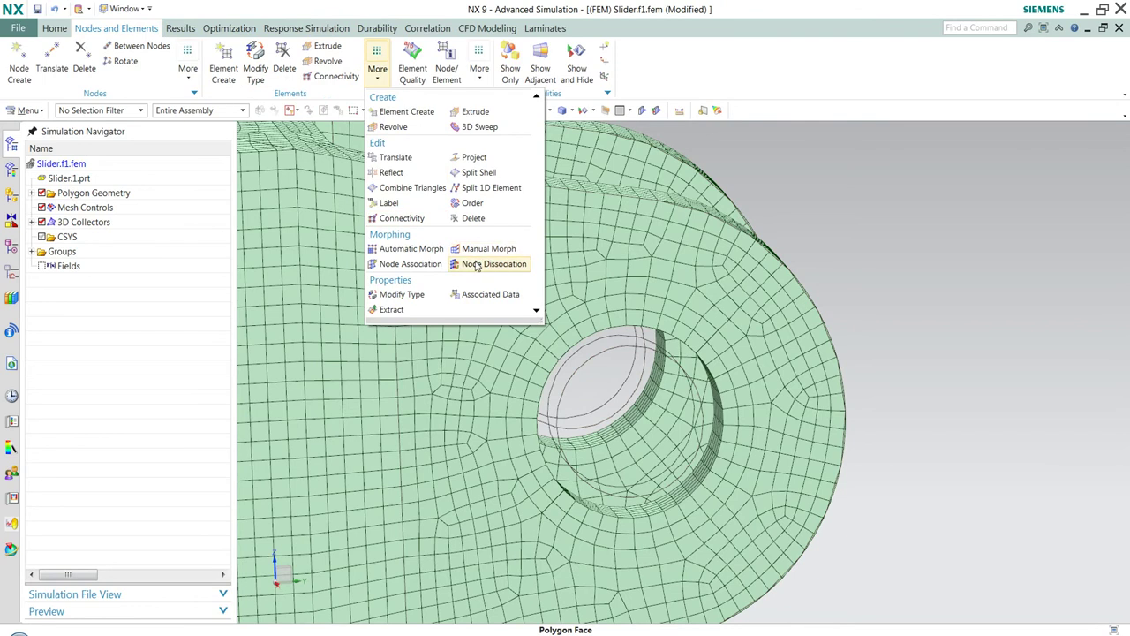
{"action": "left_click", "coordinate": [413, 248]}
{"action": "left_click", "coordinate": [529, 283]}
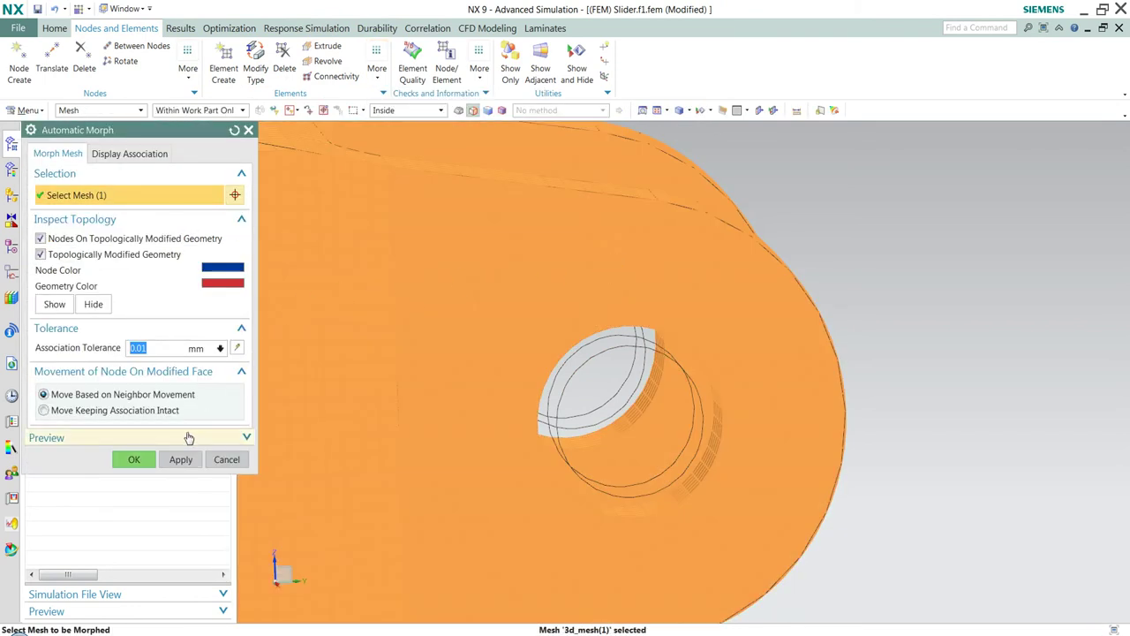
{"action": "left_click", "coordinate": [134, 459]}
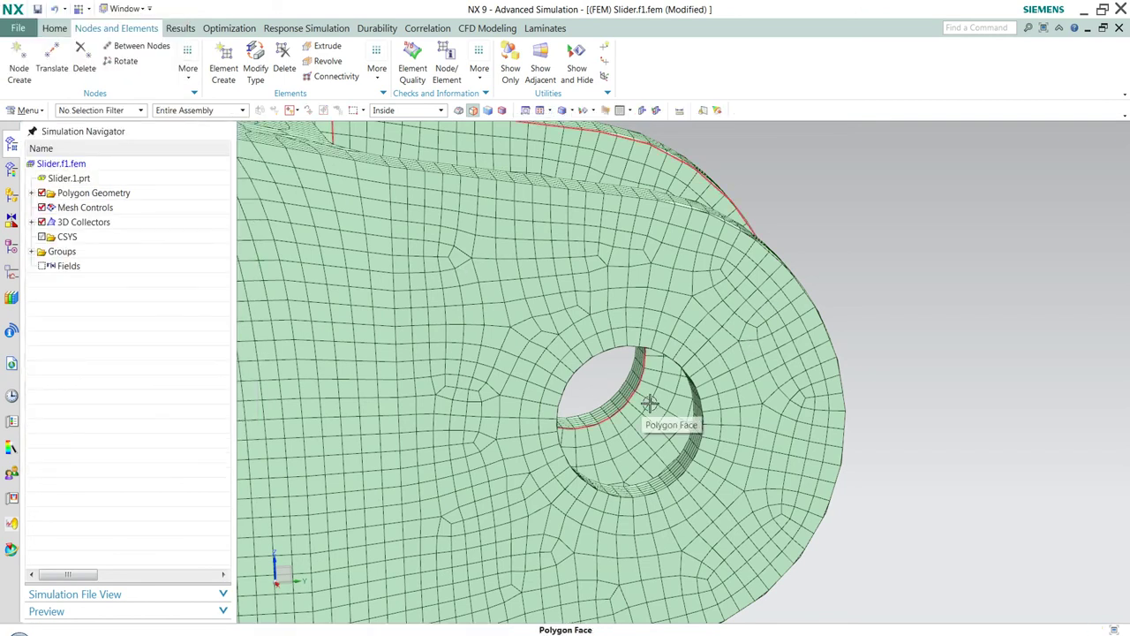
{"action": "mouse_move", "coordinate": [649, 402]}
{"action": "middle_mouse_down"}
{"action": "mouse_move", "coordinate": [636, 397]}
{"action": "mouse_move", "coordinate": [644, 404]}
{"action": "middle_mouse_up"}
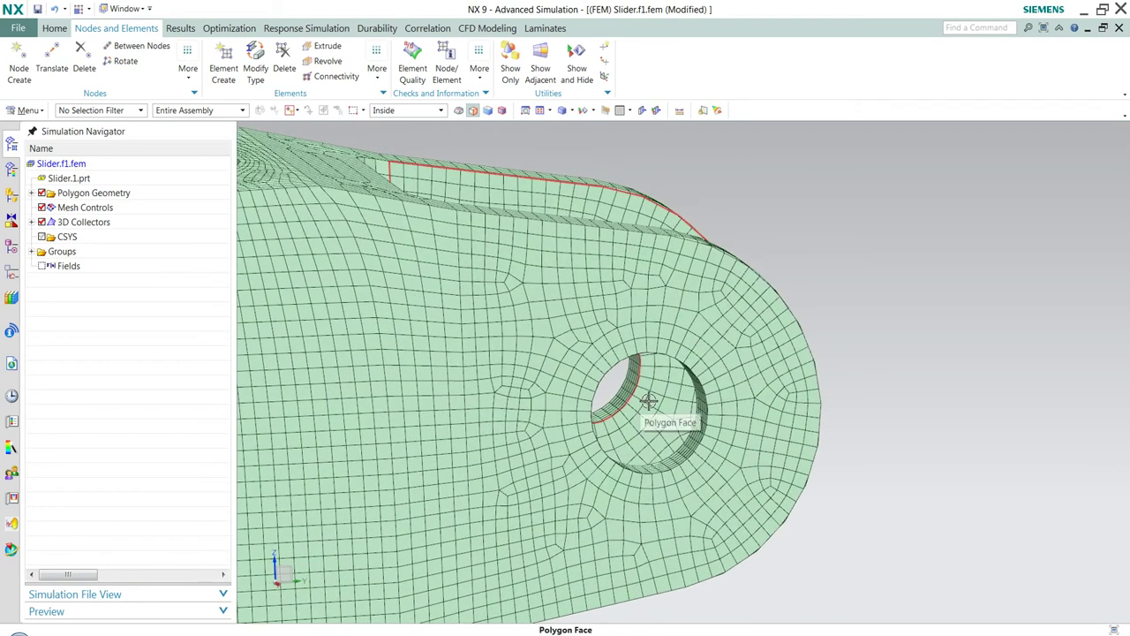
Step: Close the slider part without saving and open the mesh check options on the steel_concept_fem1 hull
{"action": "left_click", "coordinate": [1119, 9]}
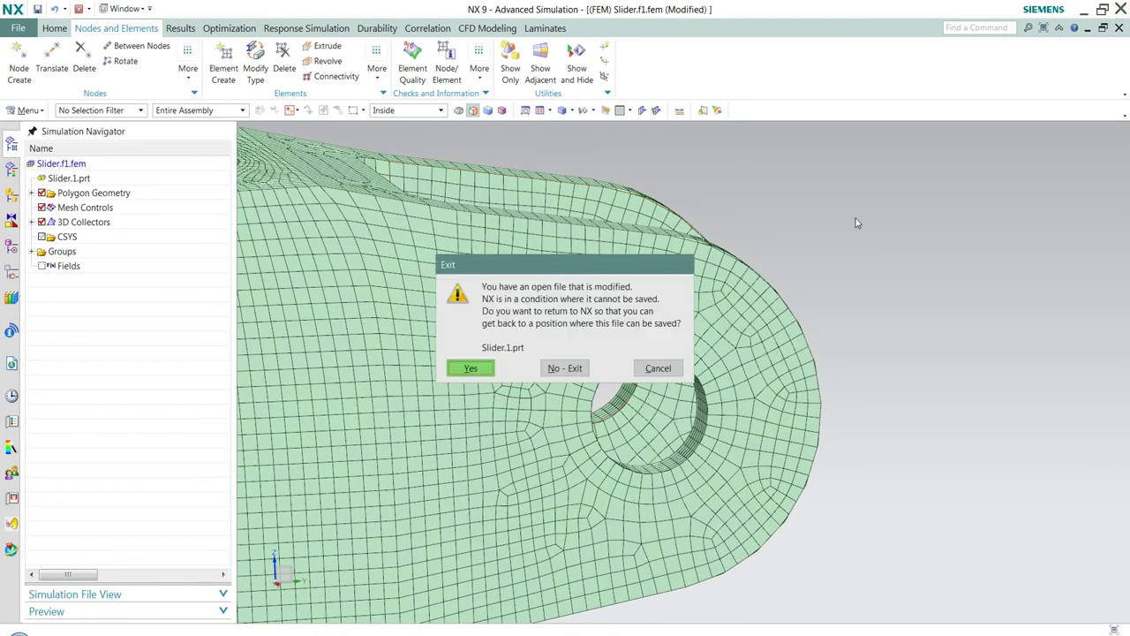
{"action": "left_click", "coordinate": [556, 368]}
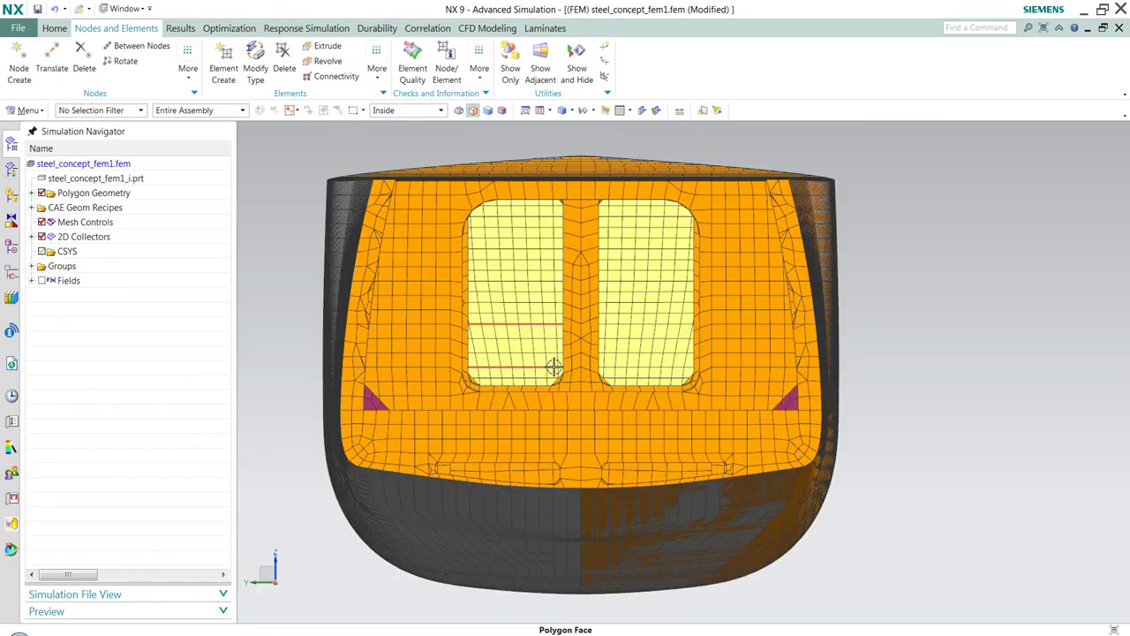
{"action": "middle_click_drag", "start_coordinate": [559, 368], "coordinate": [649, 261]}
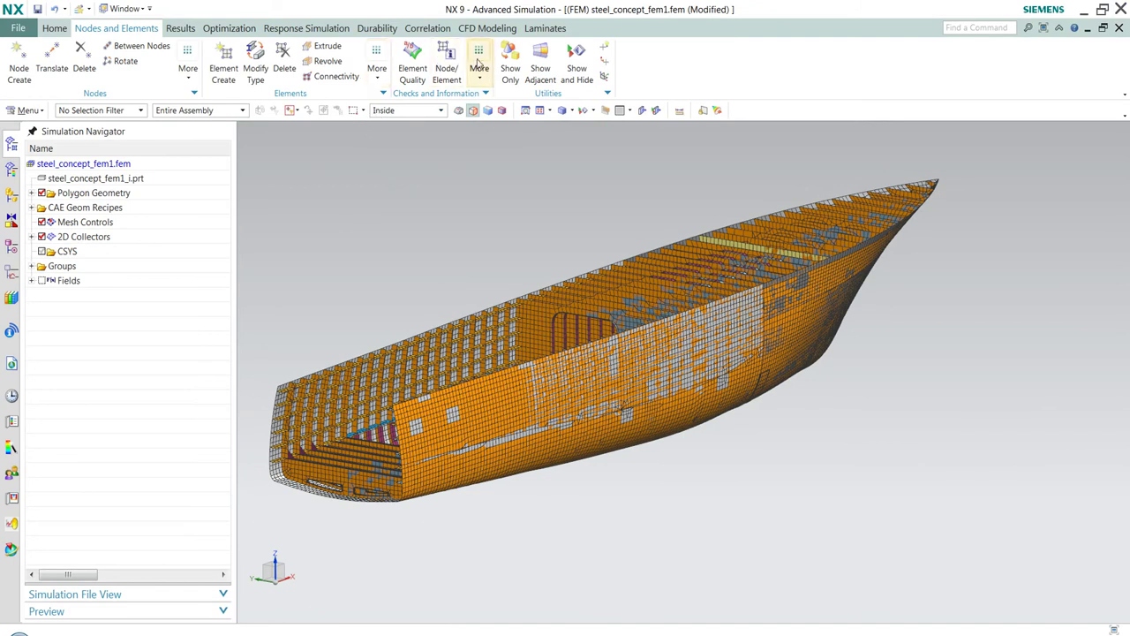
{"action": "left_click", "coordinate": [479, 68]}
Step: Run the node association check and show the hull's 29 orphan nodes
{"action": "left_click", "coordinate": [515, 173]}
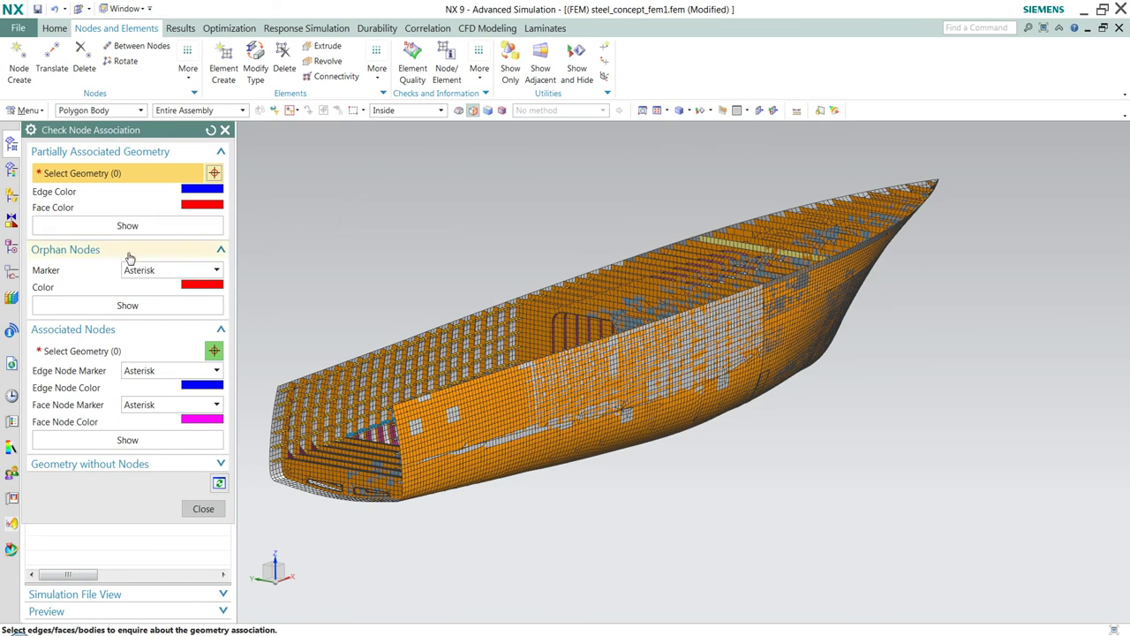
{"action": "left_click", "coordinate": [127, 305]}
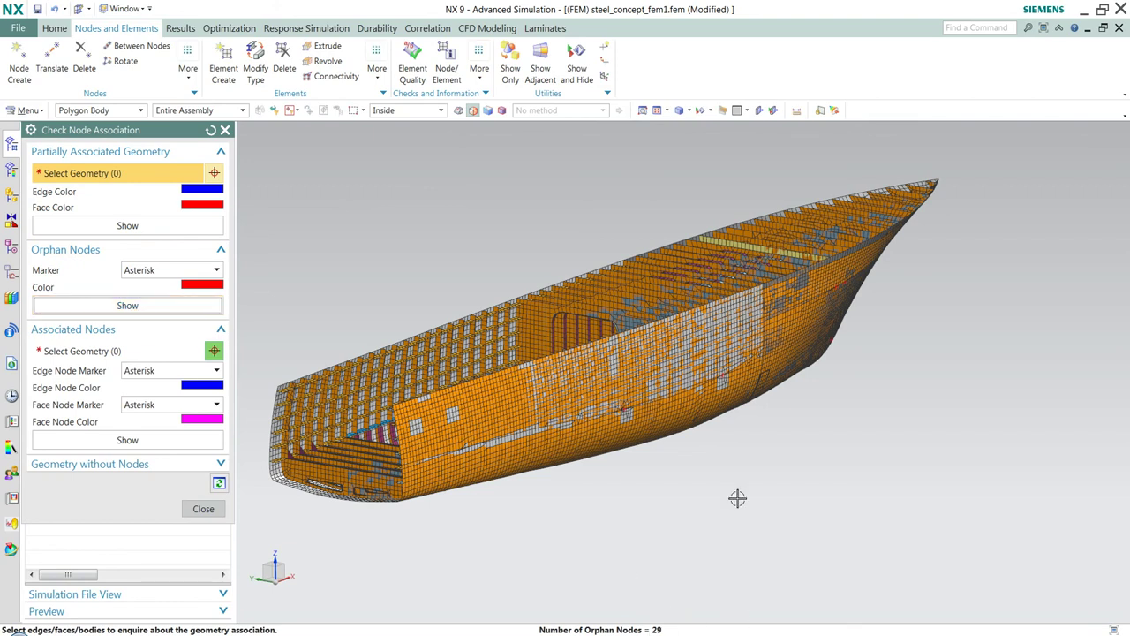
{"action": "scroll", "coordinate": [738, 375], "scroll_direction": "up", "scroll_amount": 5}
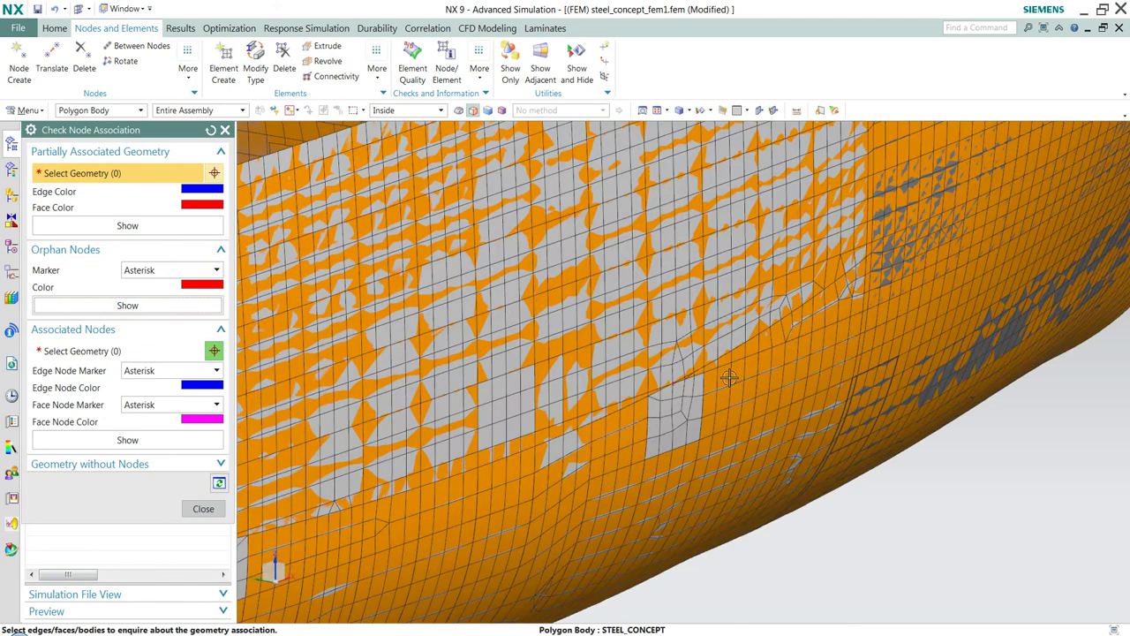
{"action": "scroll", "coordinate": [682, 401], "scroll_direction": "up", "scroll_amount": 6}
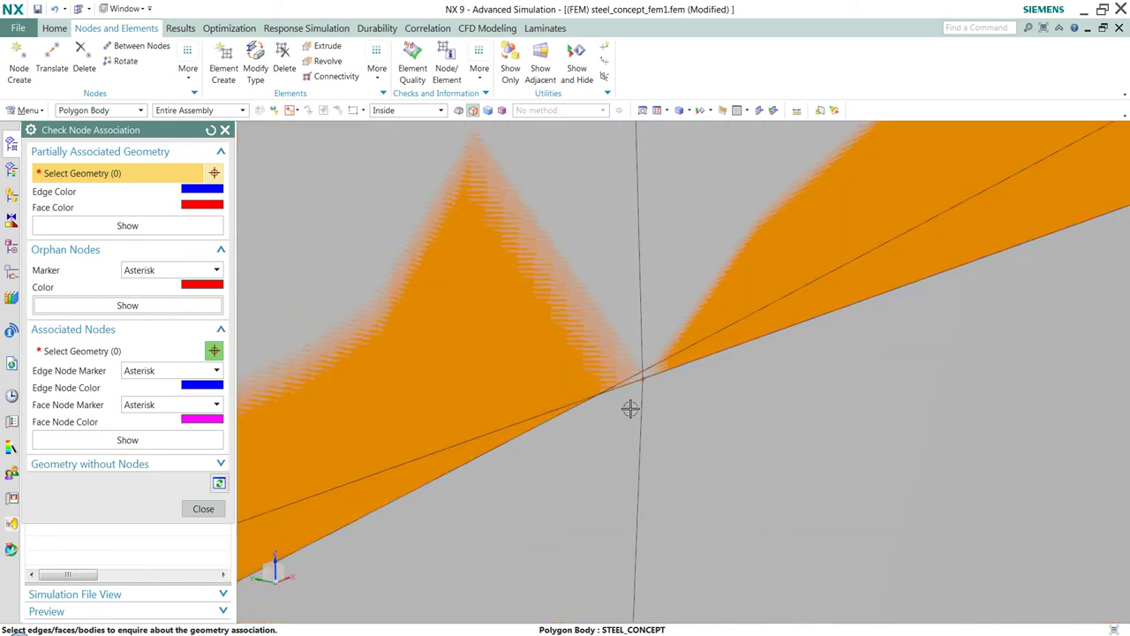
{"action": "scroll", "coordinate": [644, 387], "scroll_direction": "down", "scroll_amount": 3}
{"action": "scroll", "coordinate": [645, 388], "scroll_direction": "down", "scroll_amount": 8}
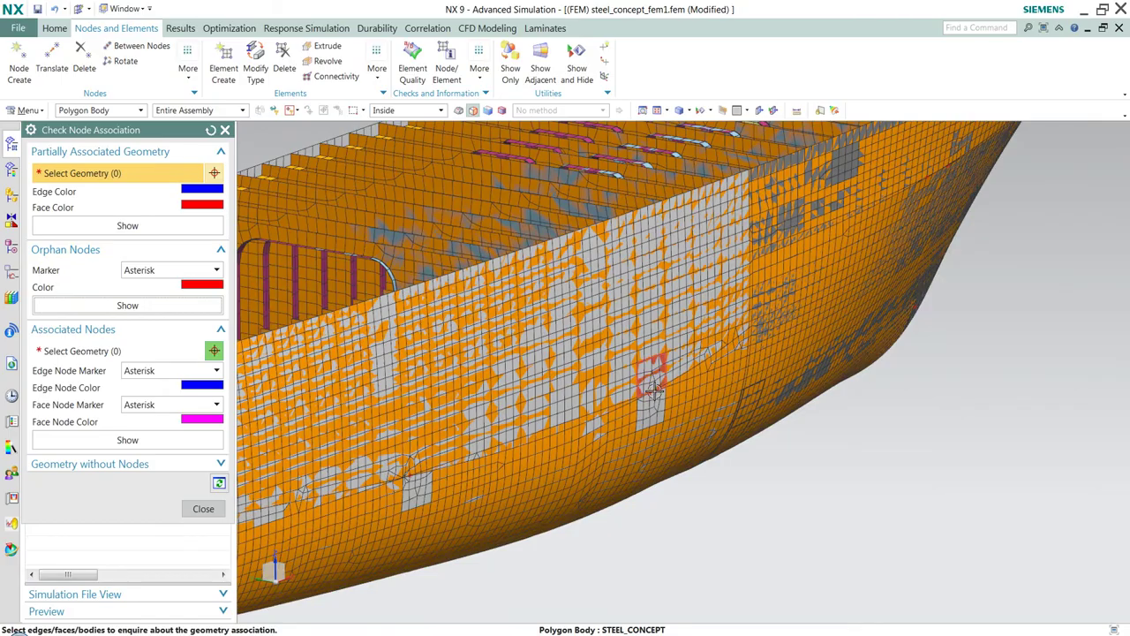
Step: Zoom and rotate the hull to inspect the marked orphan nodes
{"action": "middle_click_drag", "start_coordinate": [649, 393], "coordinate": [441, 451]}
{"action": "scroll", "coordinate": [534, 377], "scroll_direction": "down", "scroll_amount": 3}
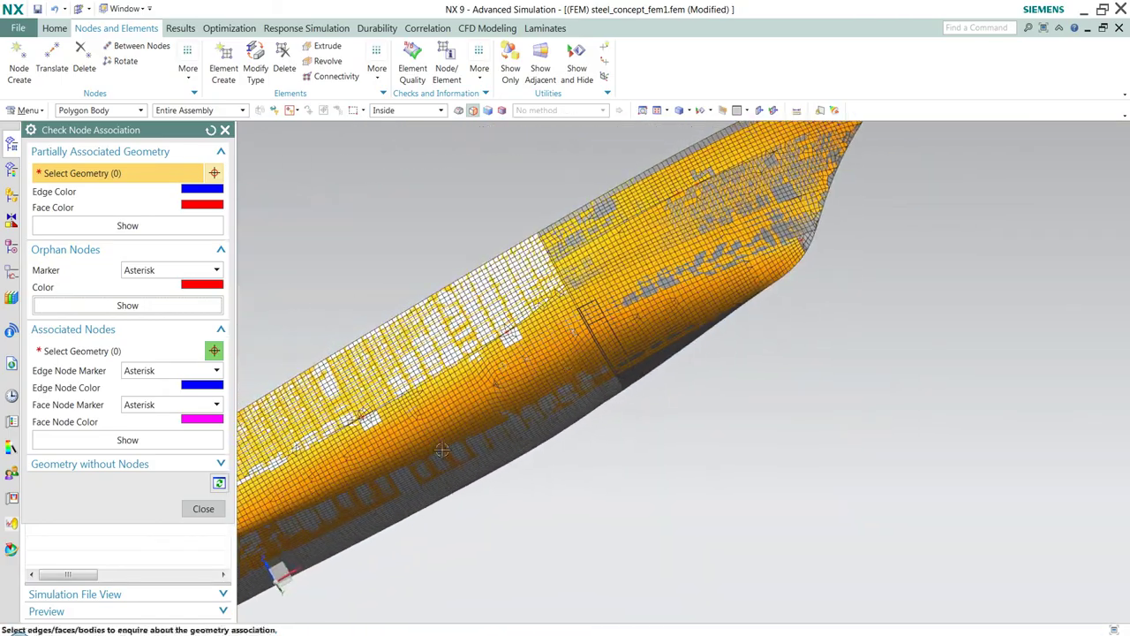
{"action": "scroll", "coordinate": [346, 427], "scroll_direction": "up", "scroll_amount": 5}
{"action": "scroll", "coordinate": [669, 392], "scroll_direction": "up", "scroll_amount": 2}
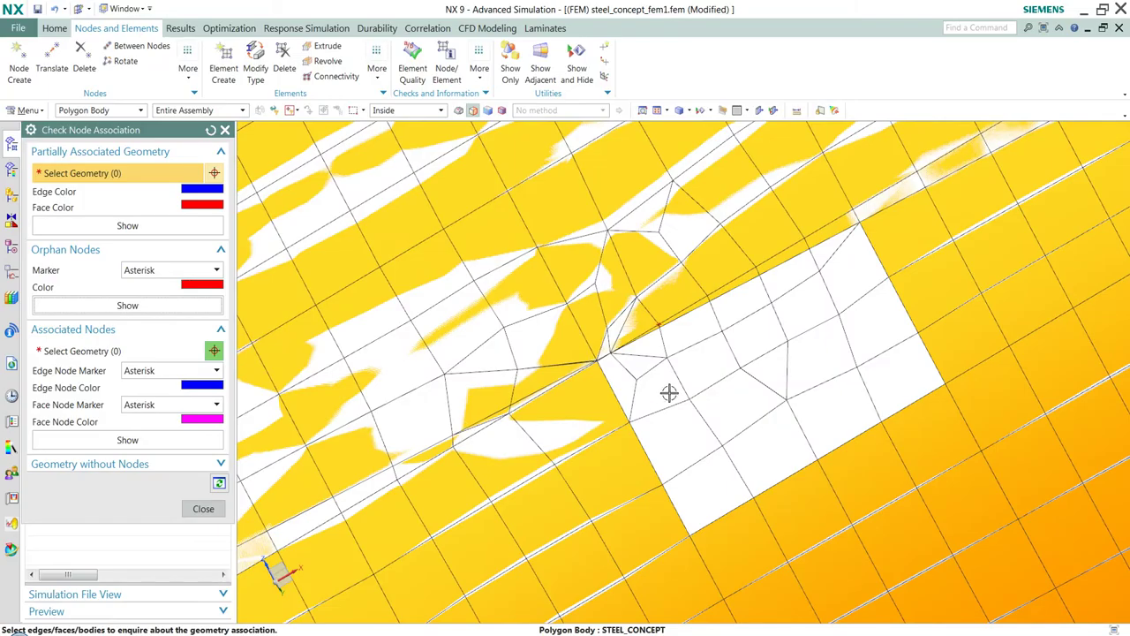
{"action": "scroll", "coordinate": [668, 383], "scroll_direction": "down", "scroll_amount": 6}
{"action": "middle_click_drag", "start_coordinate": [662, 386], "coordinate": [595, 432]}
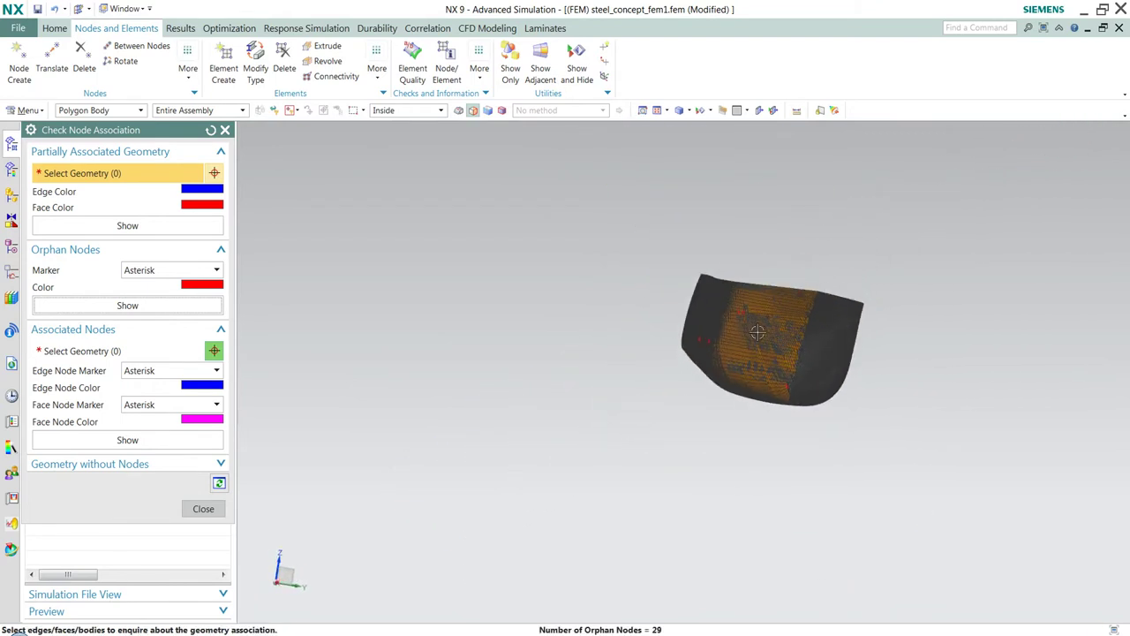
{"action": "scroll", "coordinate": [758, 313], "scroll_direction": "down", "scroll_amount": 10}
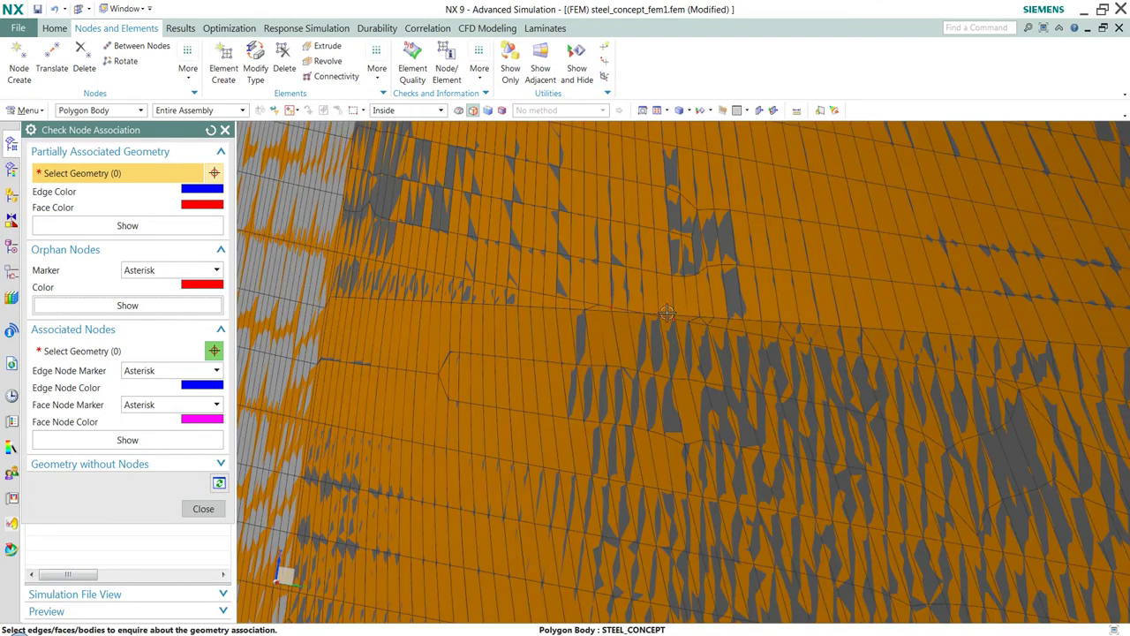
{"action": "scroll", "coordinate": [671, 327], "scroll_direction": "up", "scroll_amount": 3}
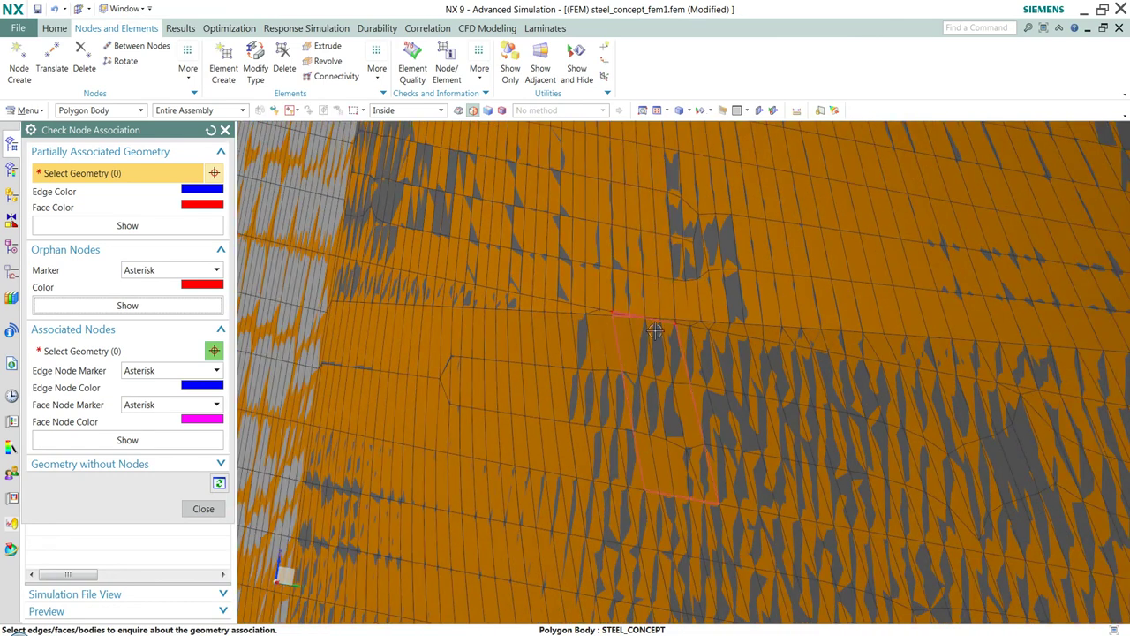
{"action": "scroll", "coordinate": [653, 328], "scroll_direction": "up", "scroll_amount": 5}
{"action": "scroll", "coordinate": [548, 430], "scroll_direction": "down", "scroll_amount": 5}
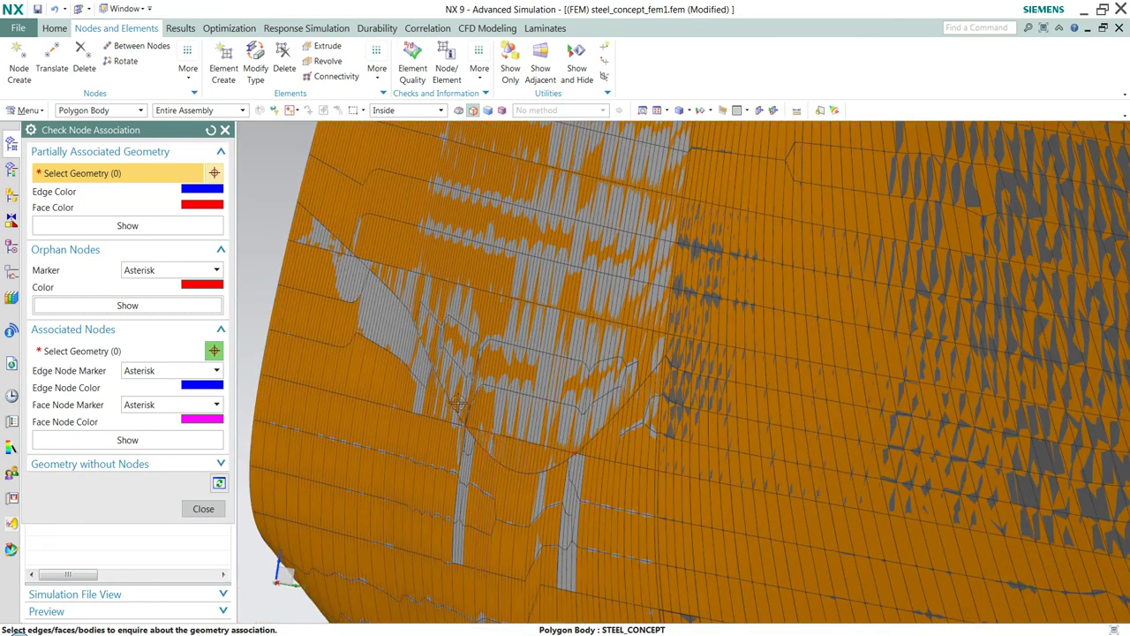
{"action": "scroll", "coordinate": [455, 415], "scroll_direction": "down", "scroll_amount": 3}
{"action": "scroll", "coordinate": [637, 443], "scroll_direction": "up", "scroll_amount": 5}
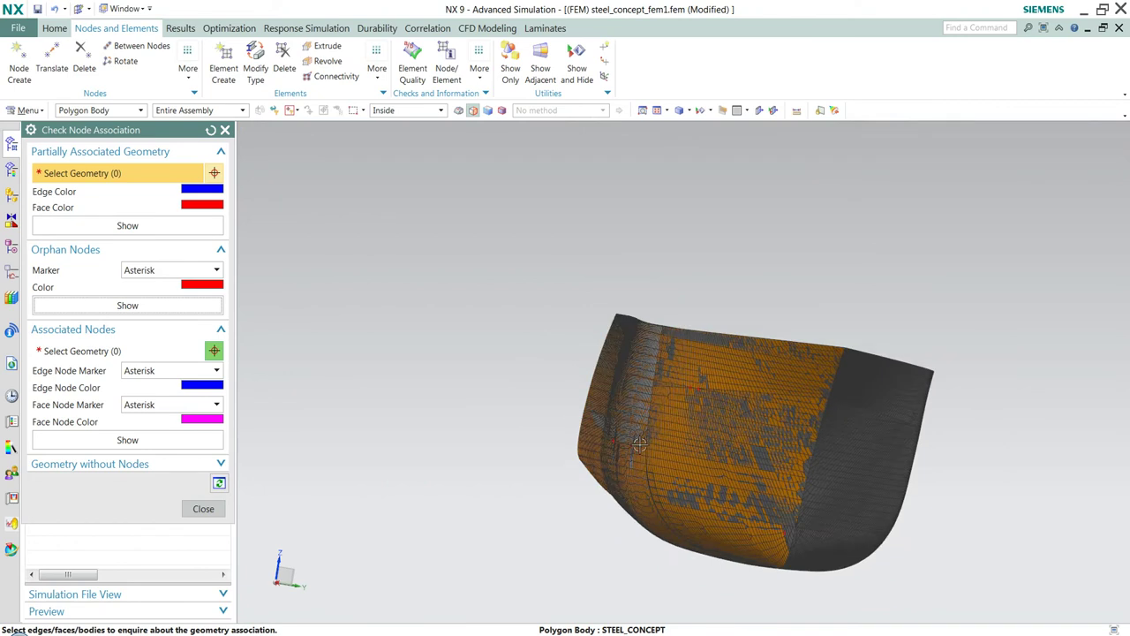
{"action": "middle_click_drag", "start_coordinate": [637, 443], "coordinate": [771, 460]}
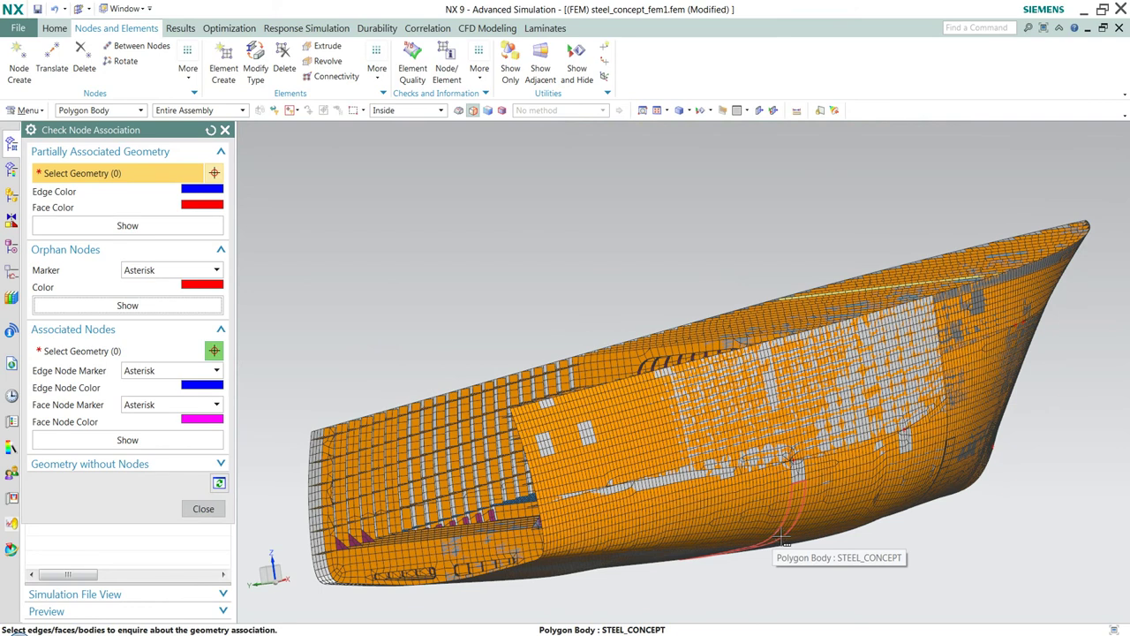
Step: Close the check and create a Related Elements group from a picked hull face
{"action": "left_click", "coordinate": [206, 512]}
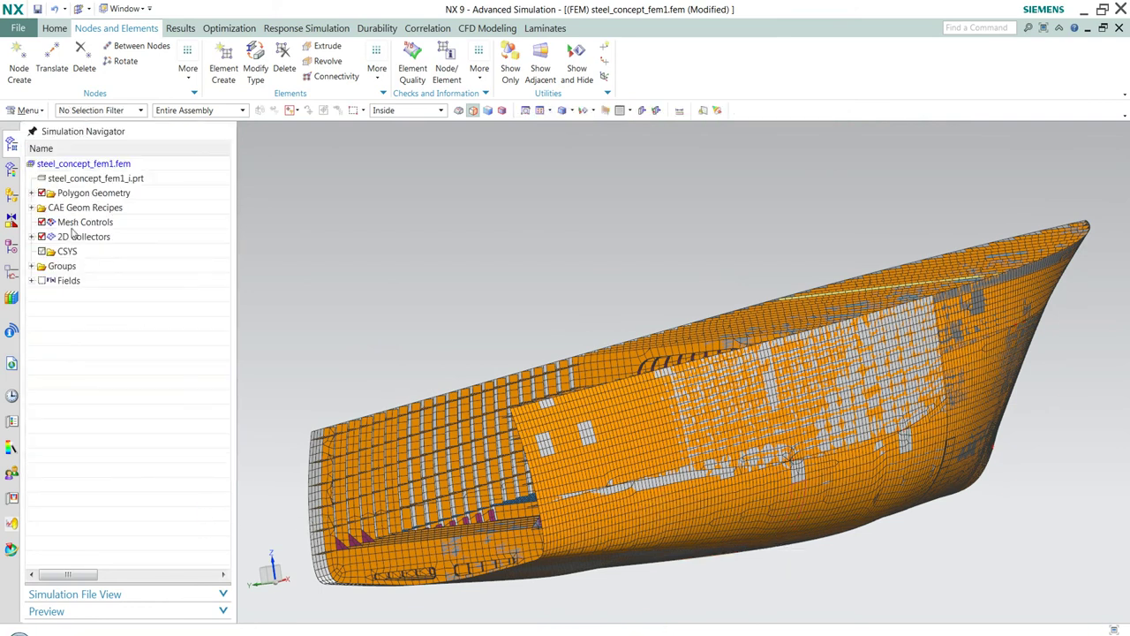
{"action": "right_click", "coordinate": [60, 267]}
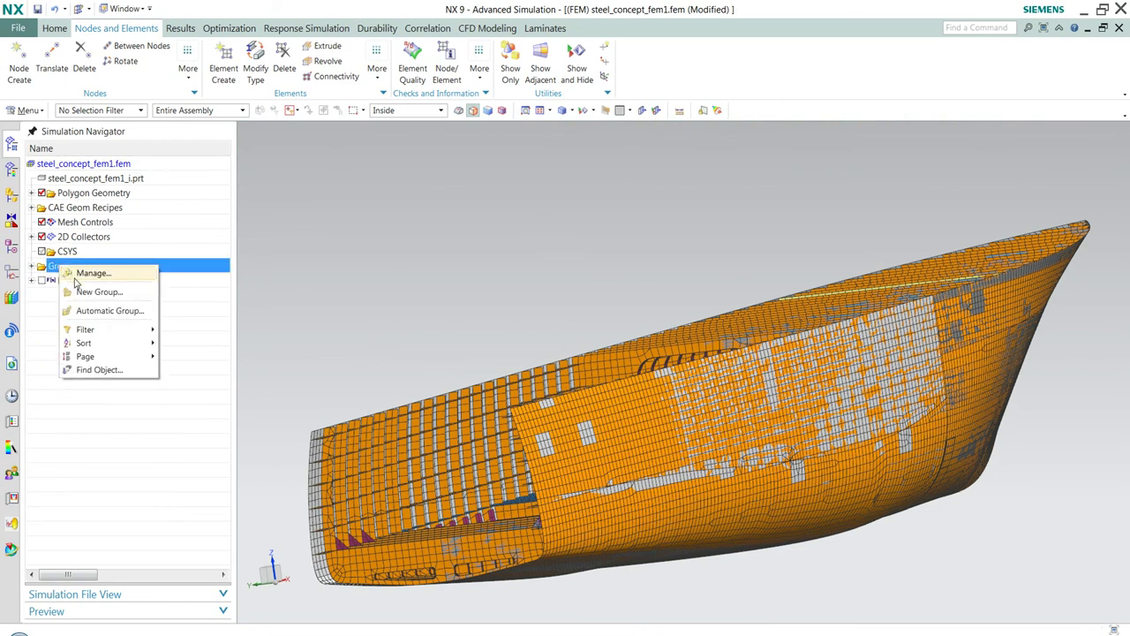
{"action": "left_click", "coordinate": [90, 291]}
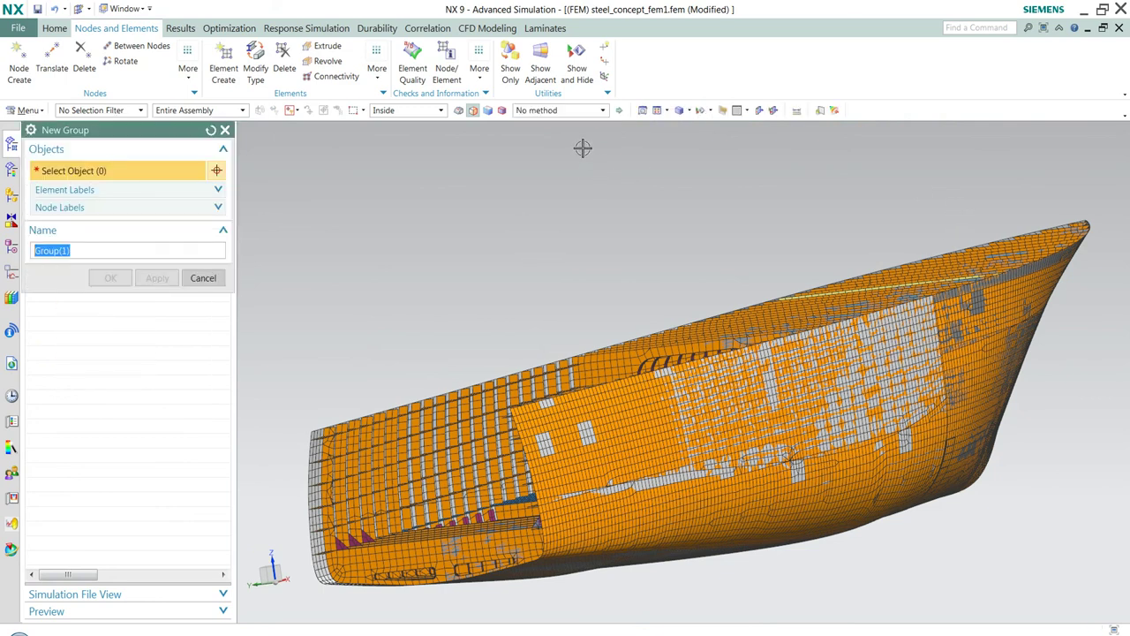
{"action": "left_click", "coordinate": [566, 110]}
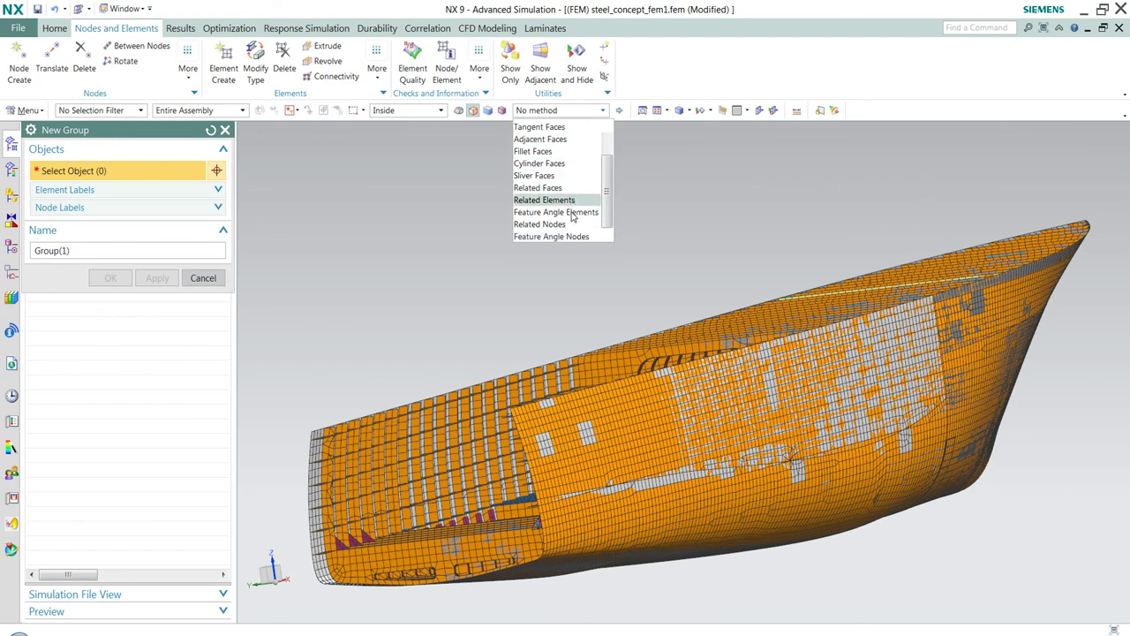
{"action": "scroll", "coordinate": [572, 210], "scroll_direction": "down", "scroll_amount": 1}
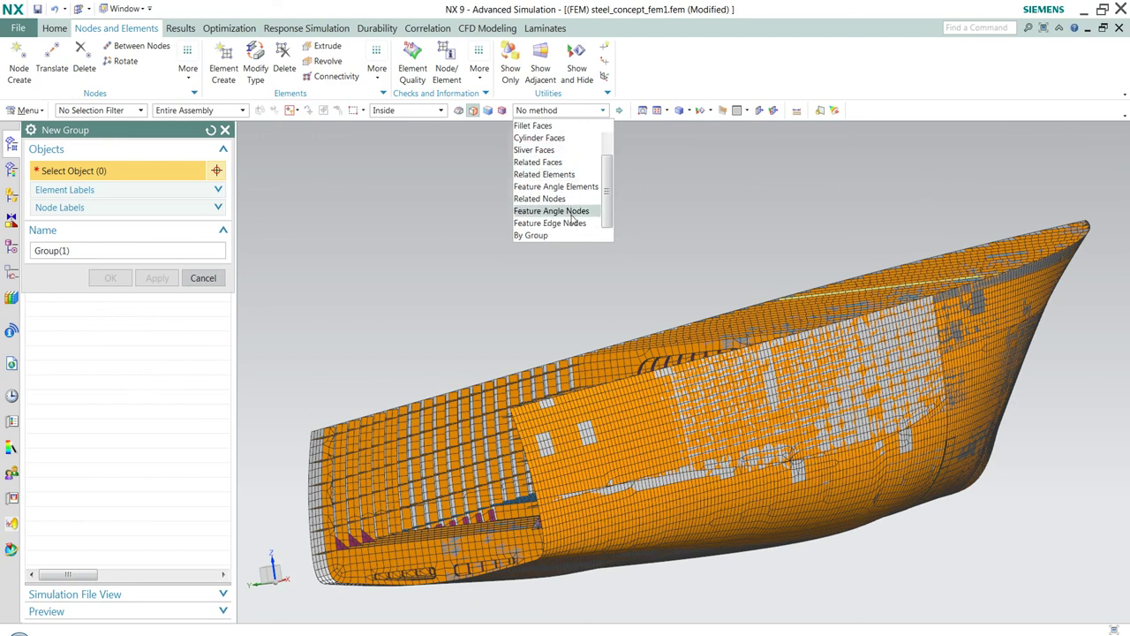
{"action": "left_click", "coordinate": [569, 175]}
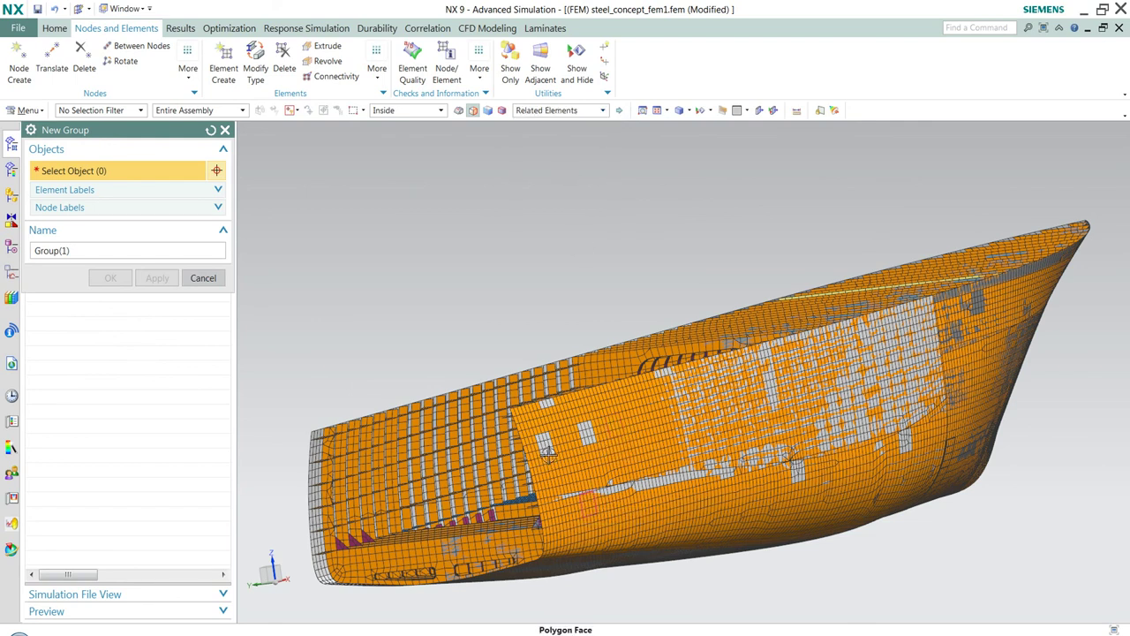
{"action": "left_click", "coordinate": [528, 428]}
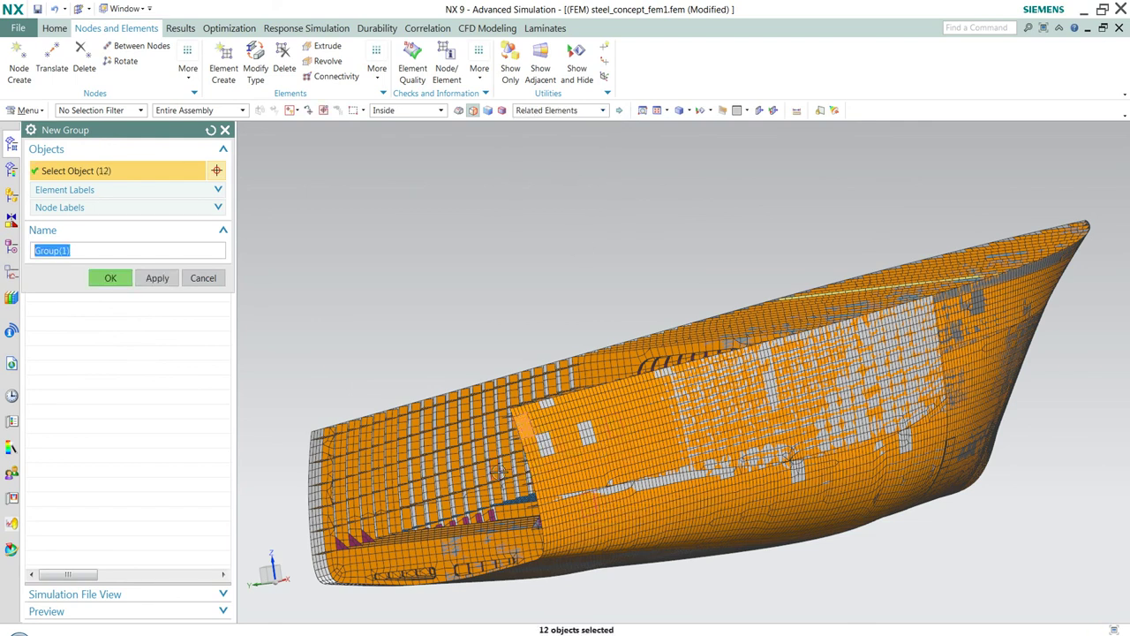
{"action": "middle_click", "coordinate": [499, 472]}
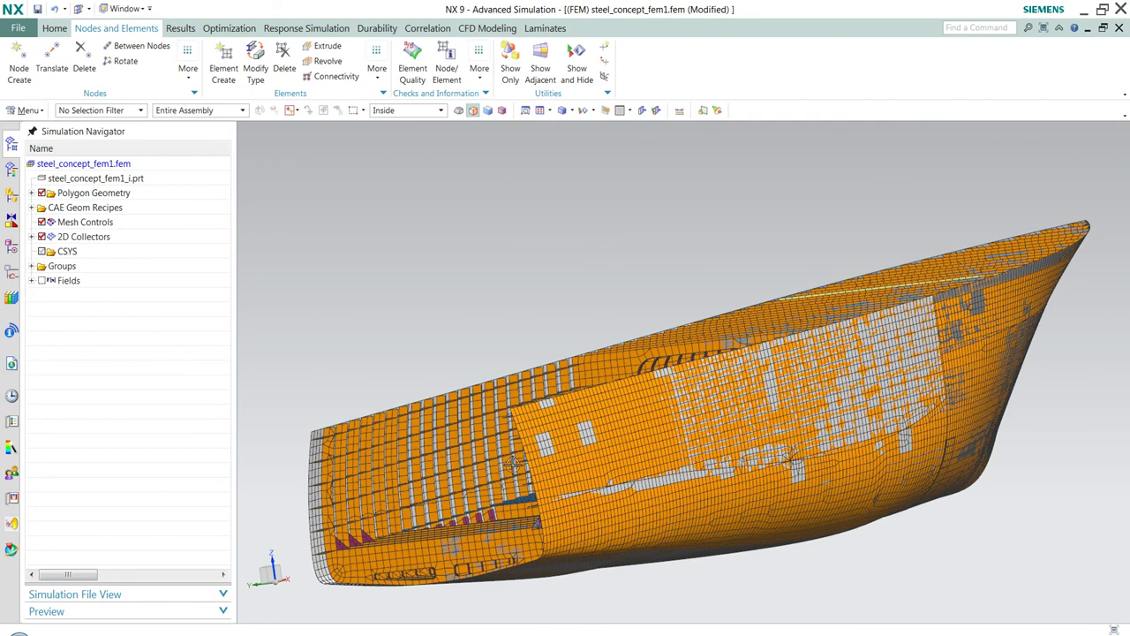
Step: Show only Group(1)'s 12 elements and rotate them to face the viewer
{"action": "left_click", "coordinate": [32, 266]}
{"action": "left_click", "coordinate": [72, 296]}
{"action": "scroll", "coordinate": [548, 433], "scroll_direction": "up", "scroll_amount": 5}
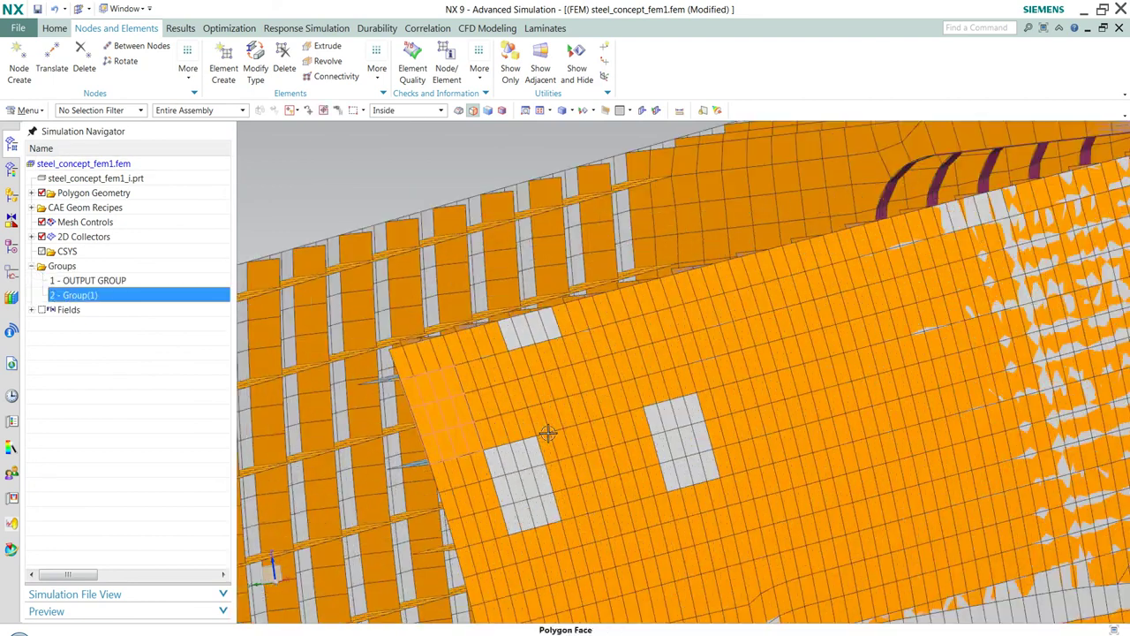
{"action": "right_click", "coordinate": [90, 295]}
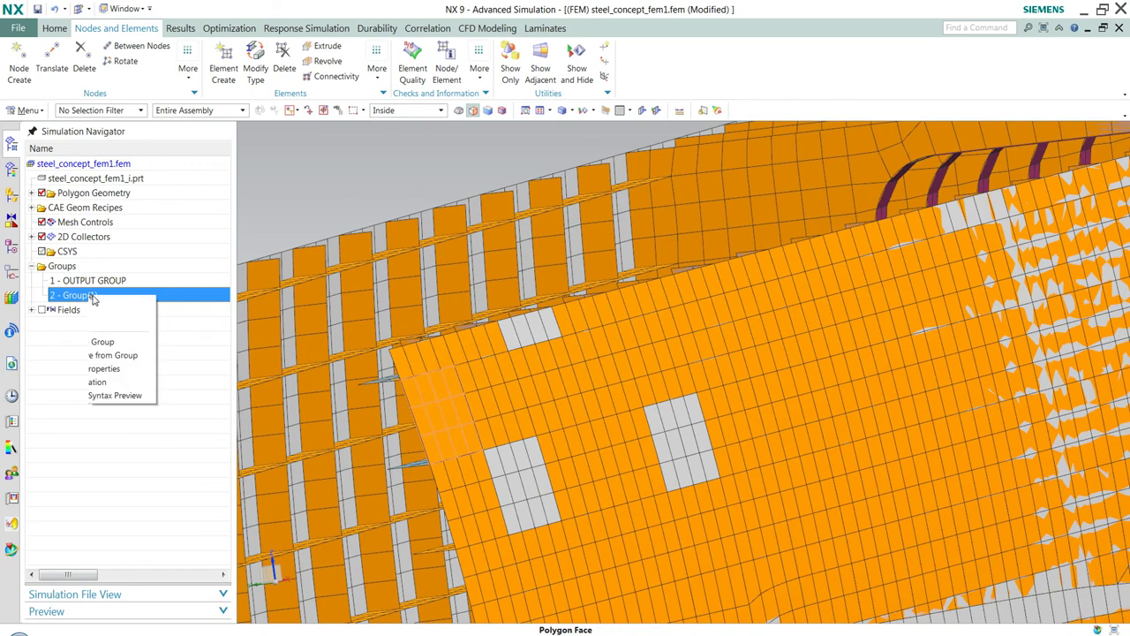
{"action": "left_click", "coordinate": [142, 322]}
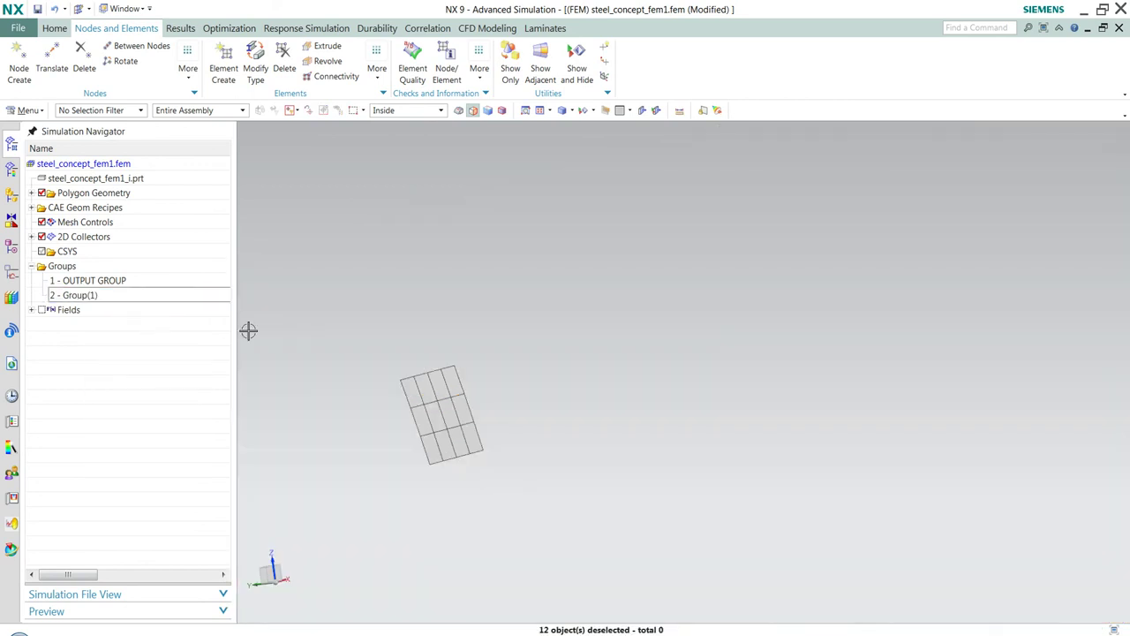
{"action": "mouse_move", "coordinate": [406, 363]}
{"action": "middle_mouse_down"}
{"action": "mouse_move", "coordinate": [371, 381]}
{"action": "mouse_move", "coordinate": [356, 371]}
{"action": "mouse_move", "coordinate": [365, 379]}
{"action": "middle_mouse_up"}
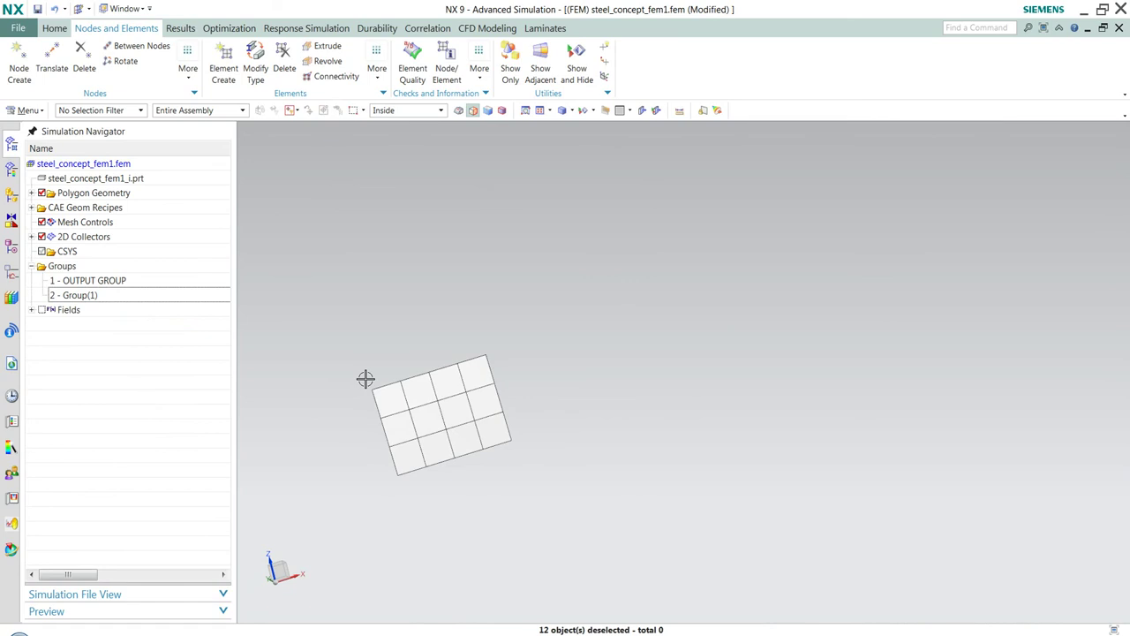